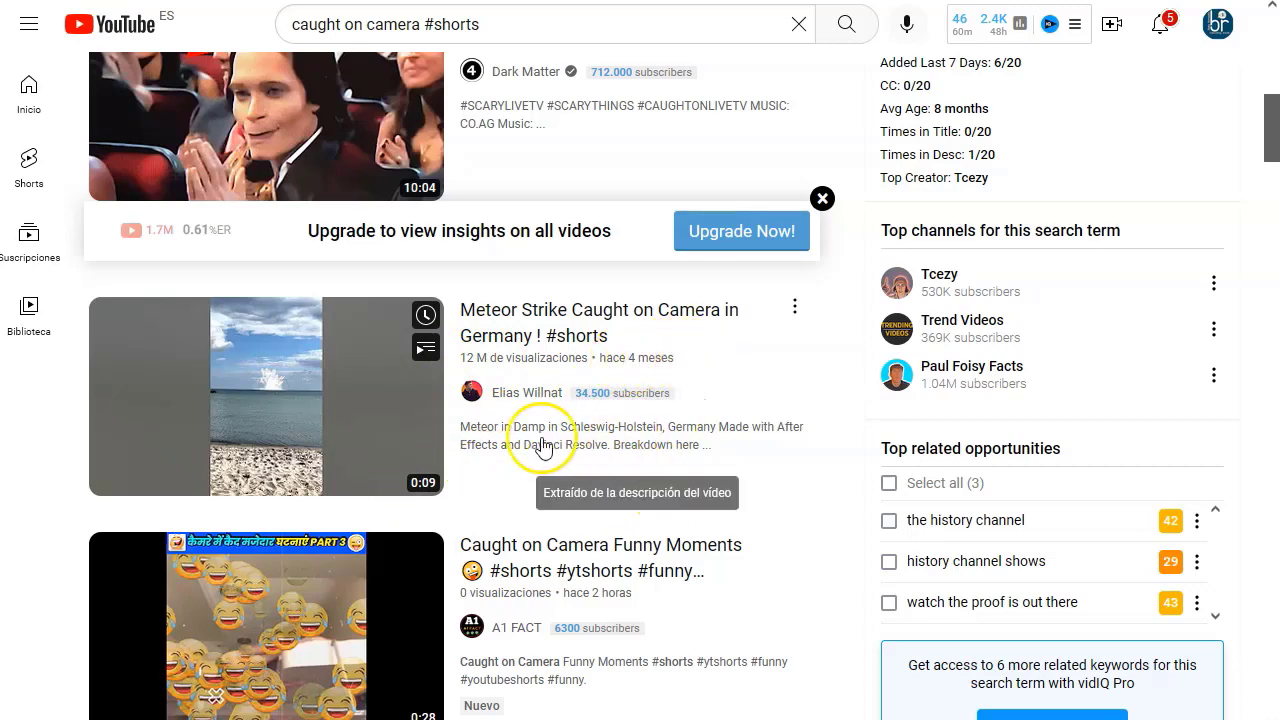
- Find the video "Meteor Strike Caught on Camera in Germany ! #shorts" in the search results, play it and pause it
scroll(571, 443, "down", 1)
scroll(571, 434, "down", 3)
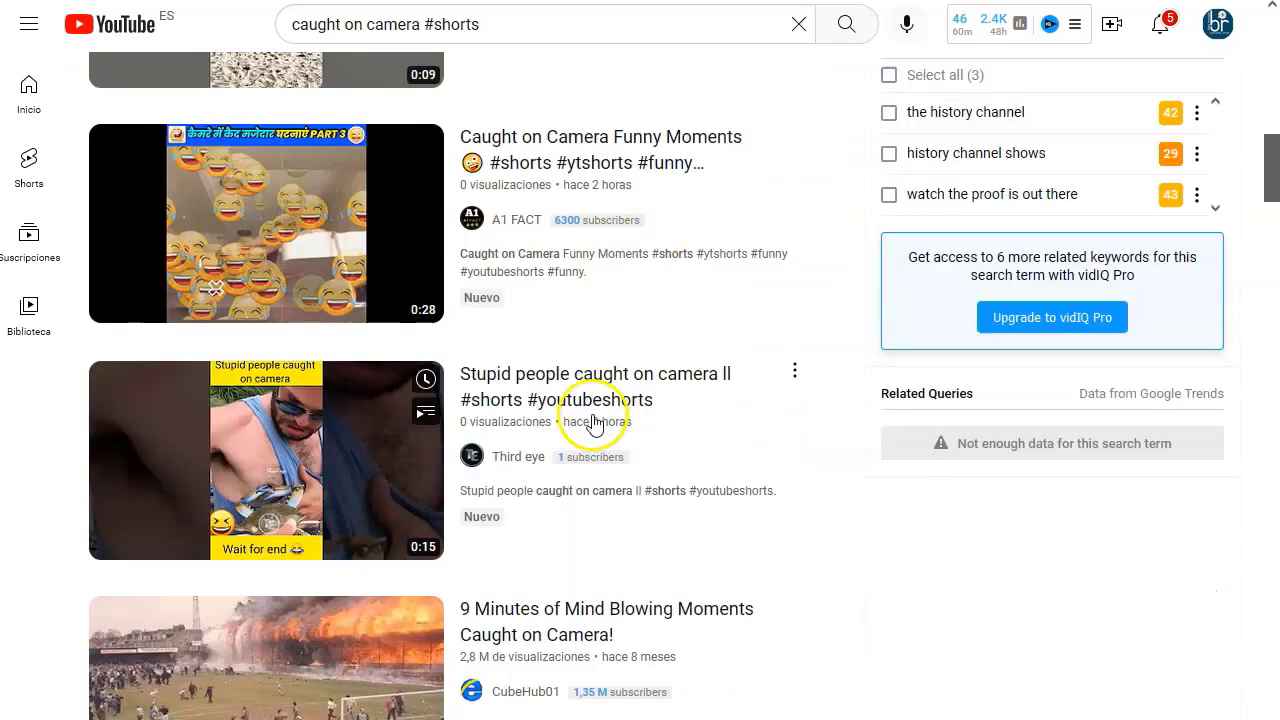
mouse_move(598, 483)
scroll(598, 483, "up", 5)
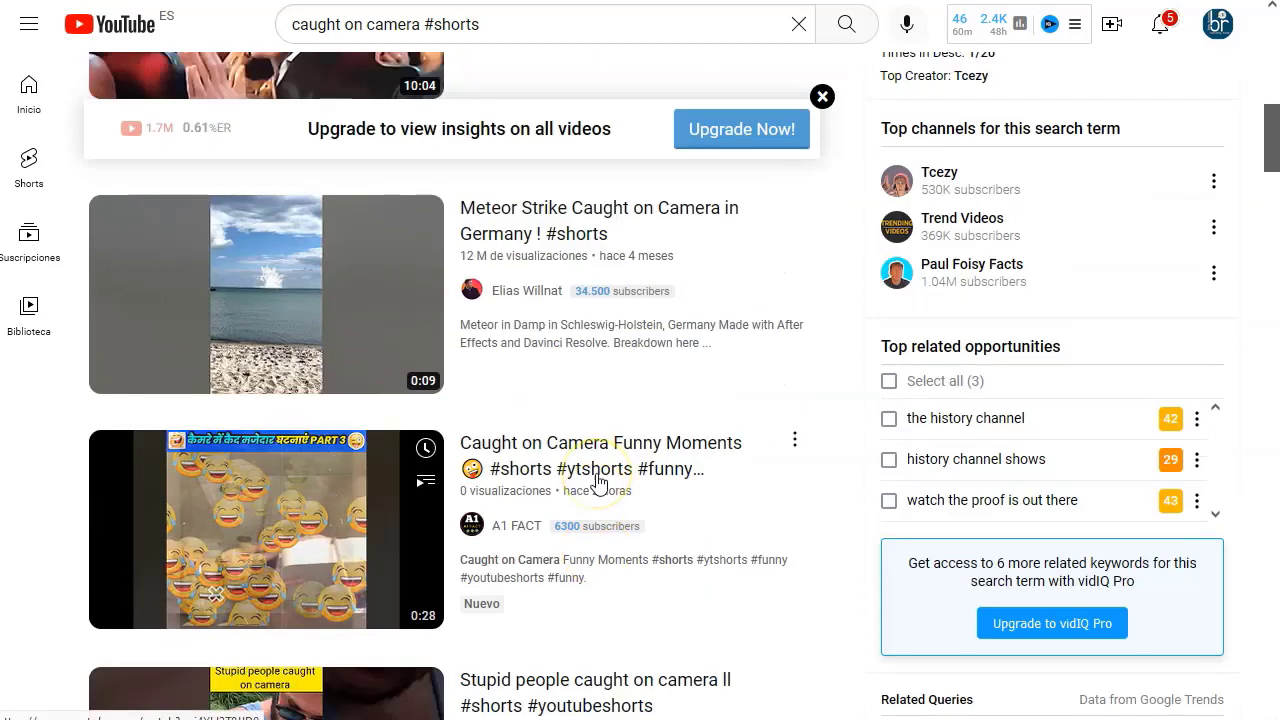
scroll(594, 486, "down", 1)
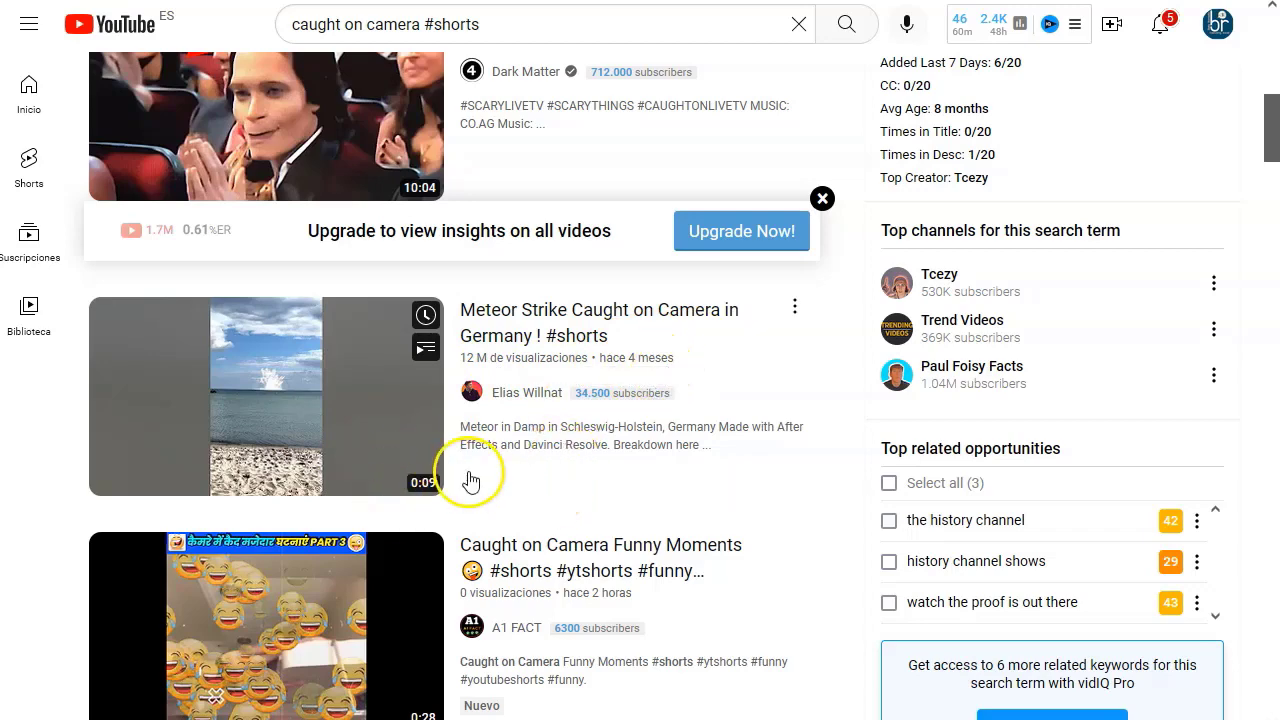
left_click(263, 414)
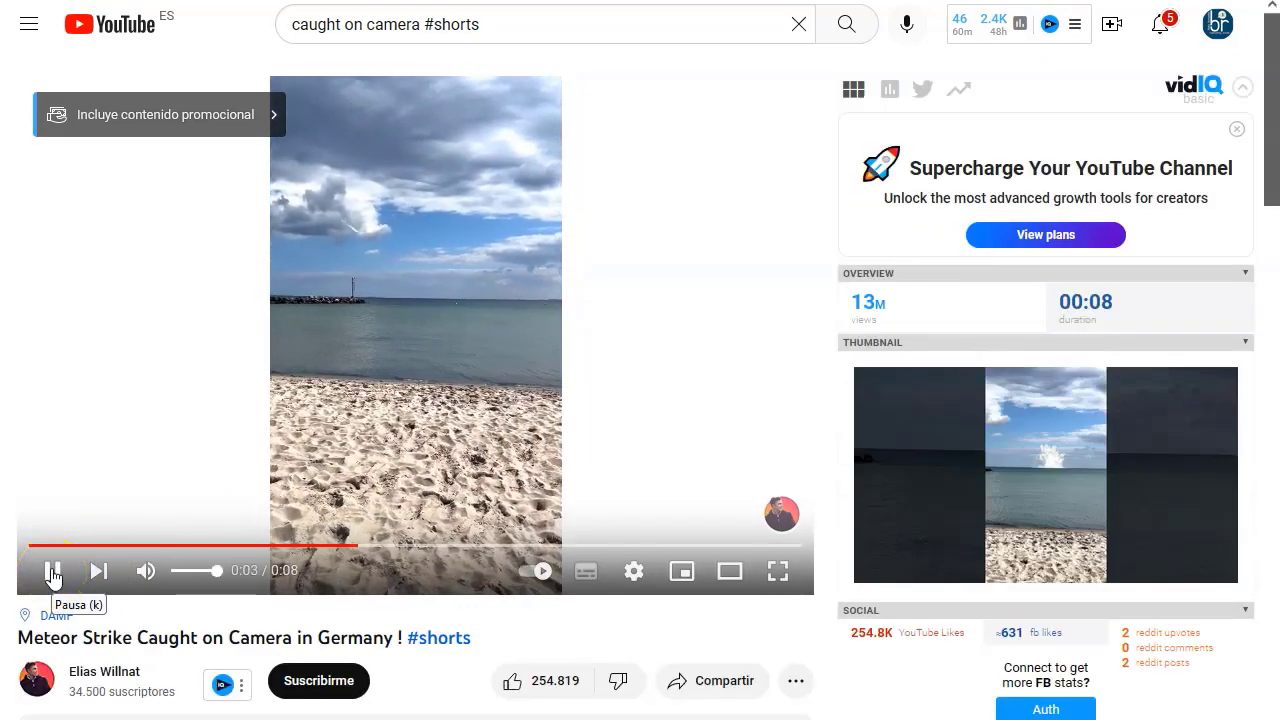
left_click(53, 572)
scroll(433, 407, "down", 1)
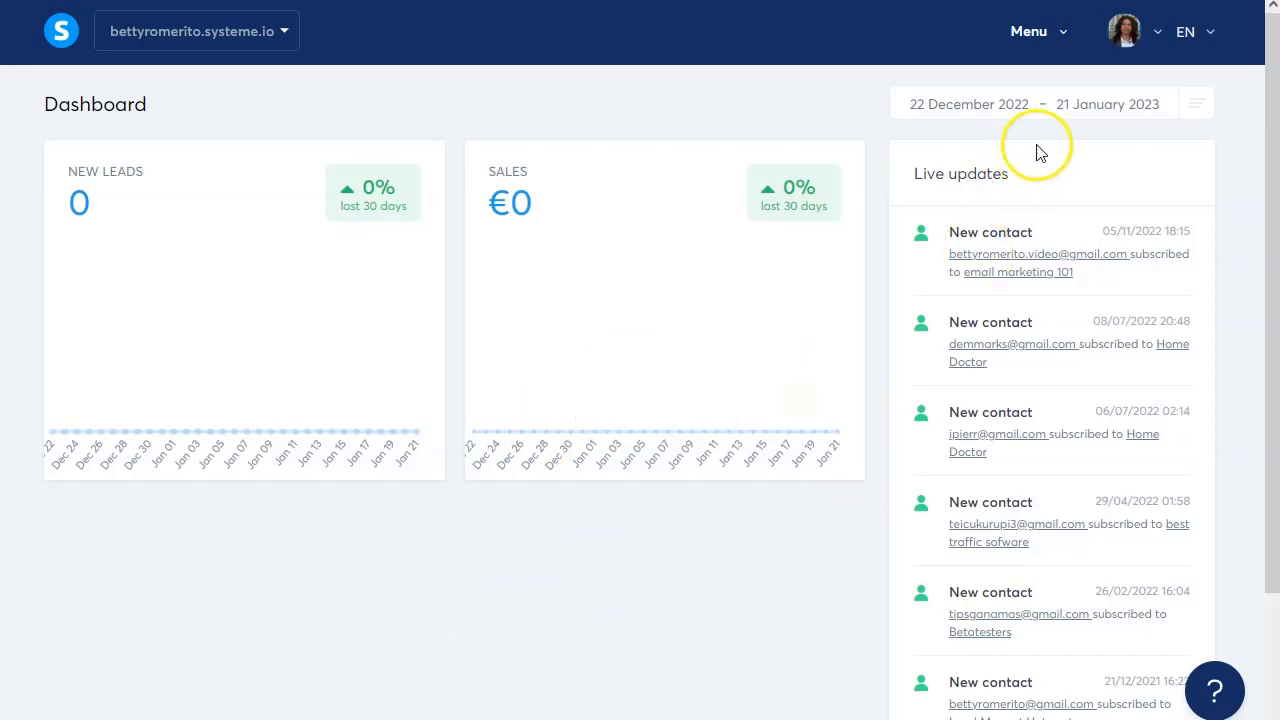
- In systeme.io, go from the dashboard to the funnels list and open the joyeria funnel
left_click(1064, 36)
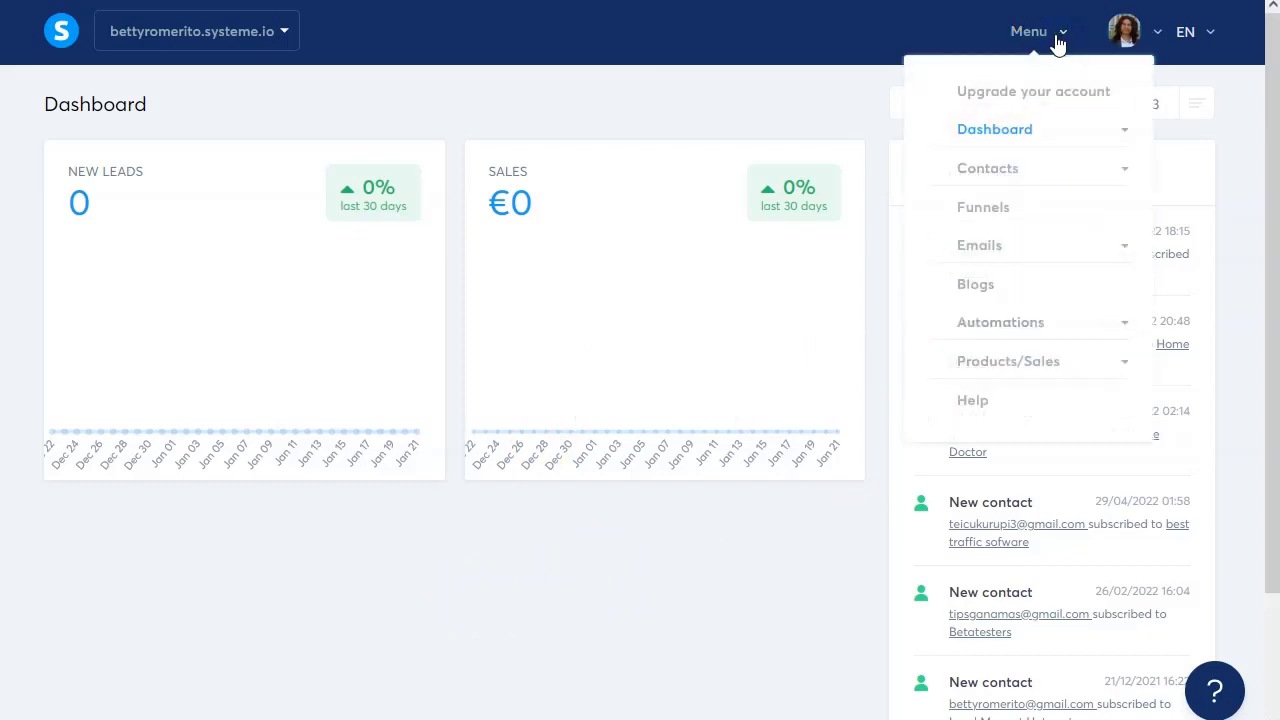
left_click(984, 209)
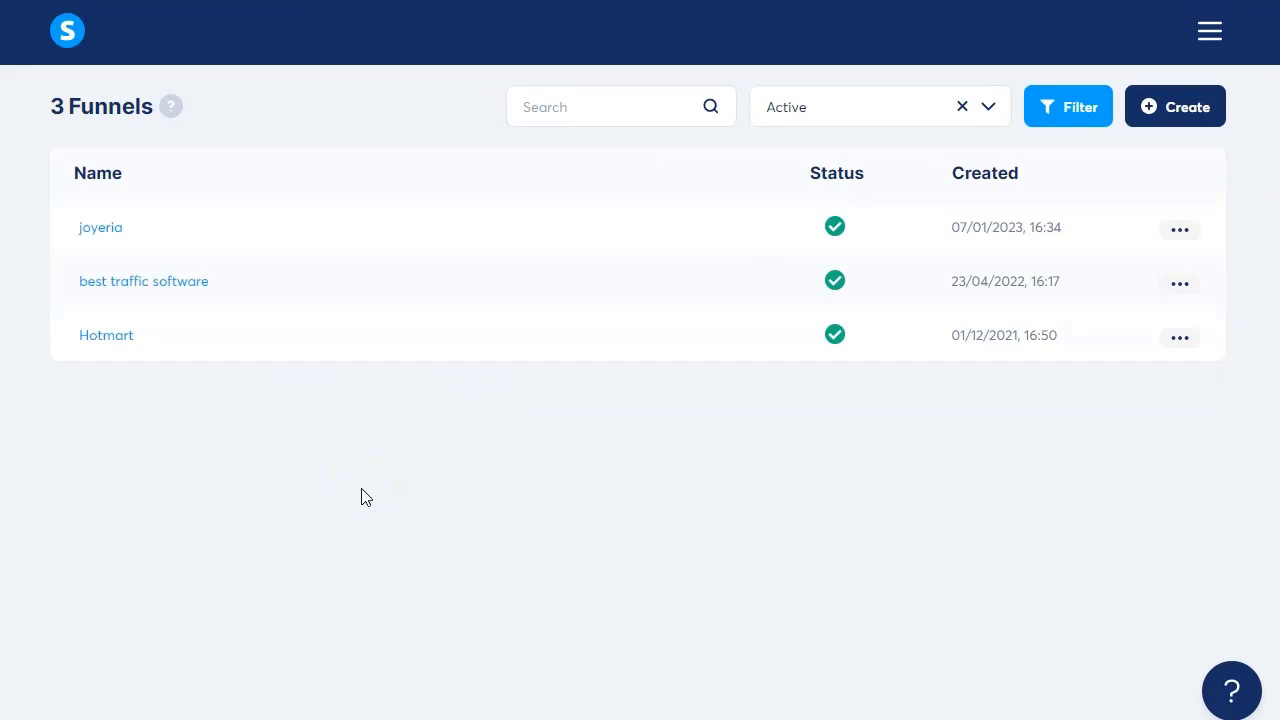
left_click_drag(51, 106, 148, 106)
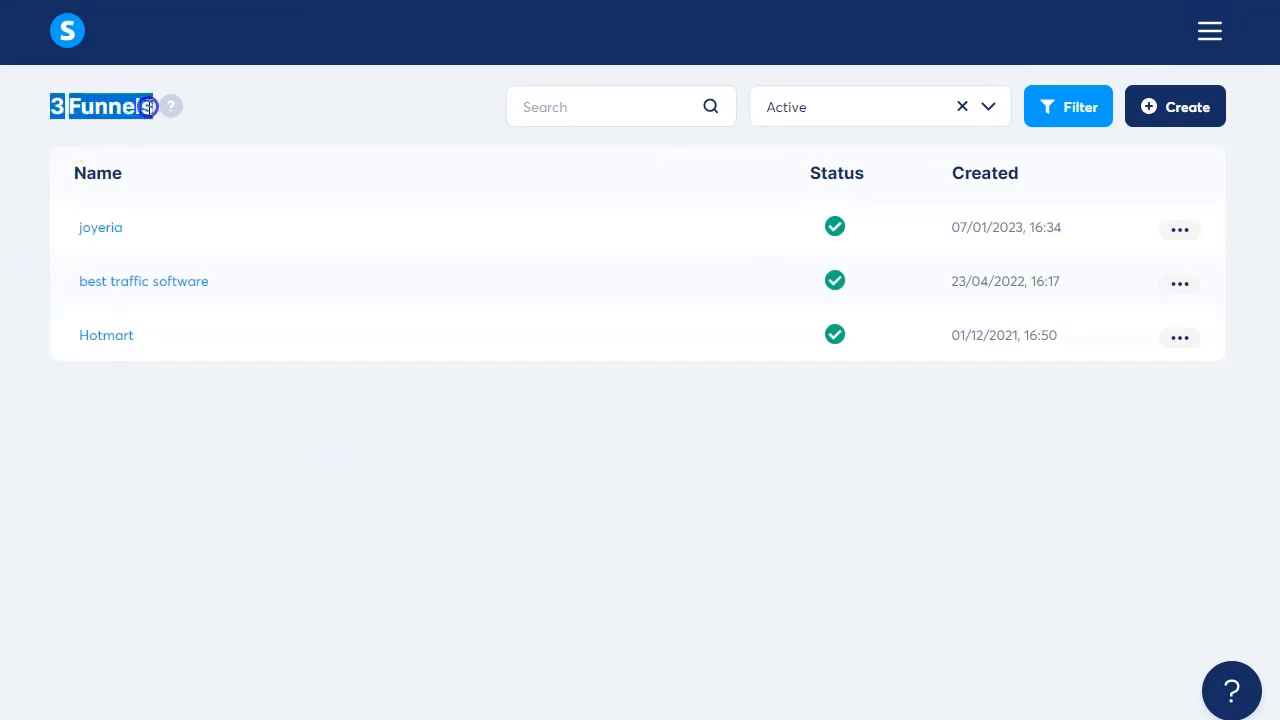
left_click(186, 318)
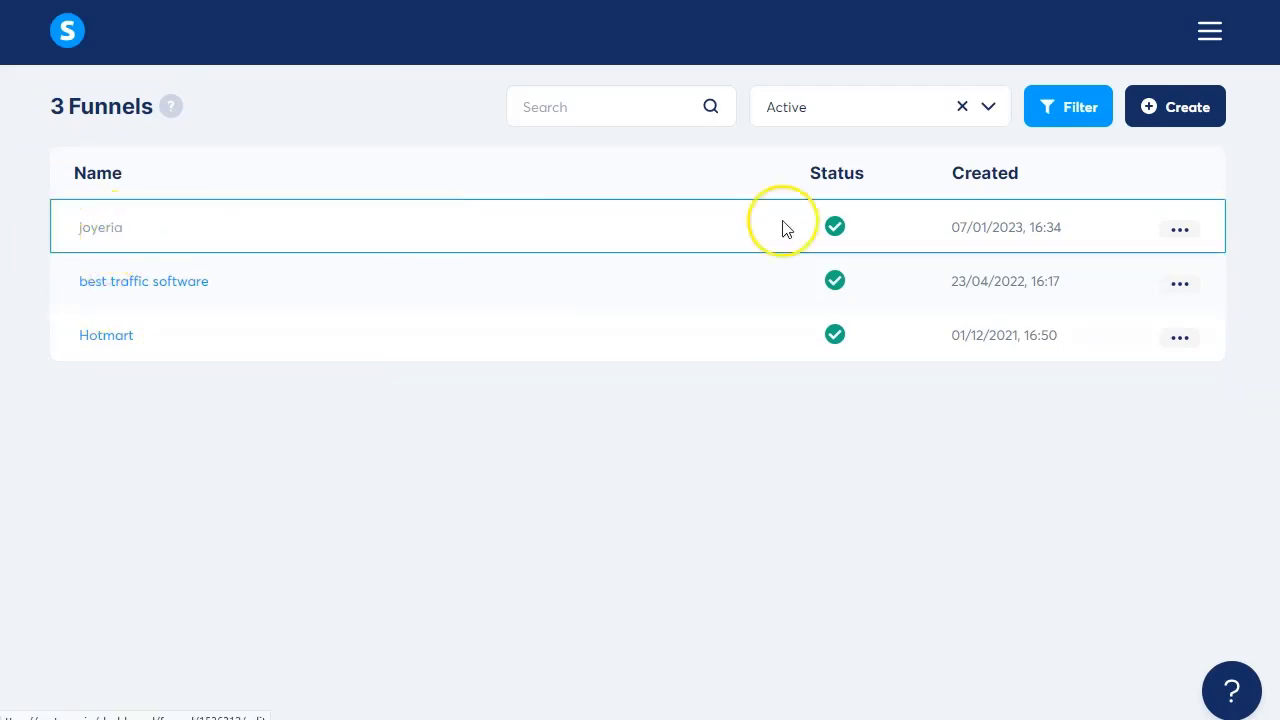
left_click(100, 229)
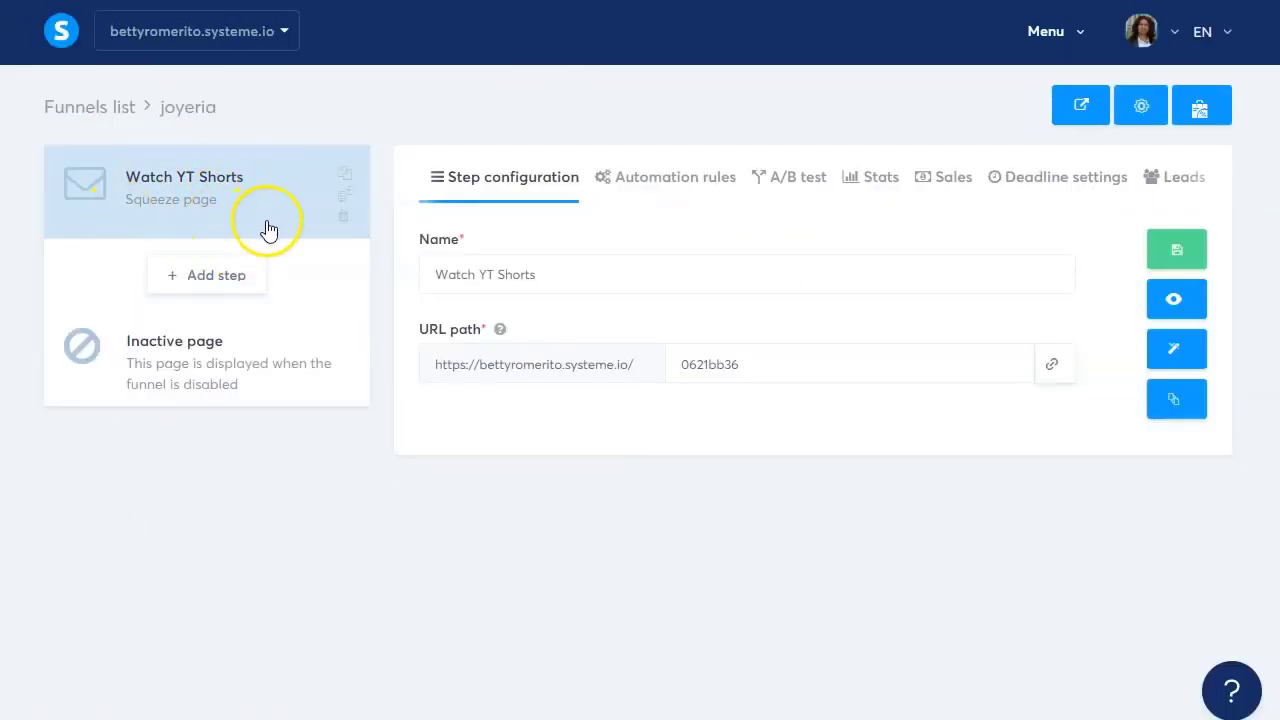
- Add a new squeeze page step named "yt shorts-1" to the joyeria funnel
left_click(210, 277)
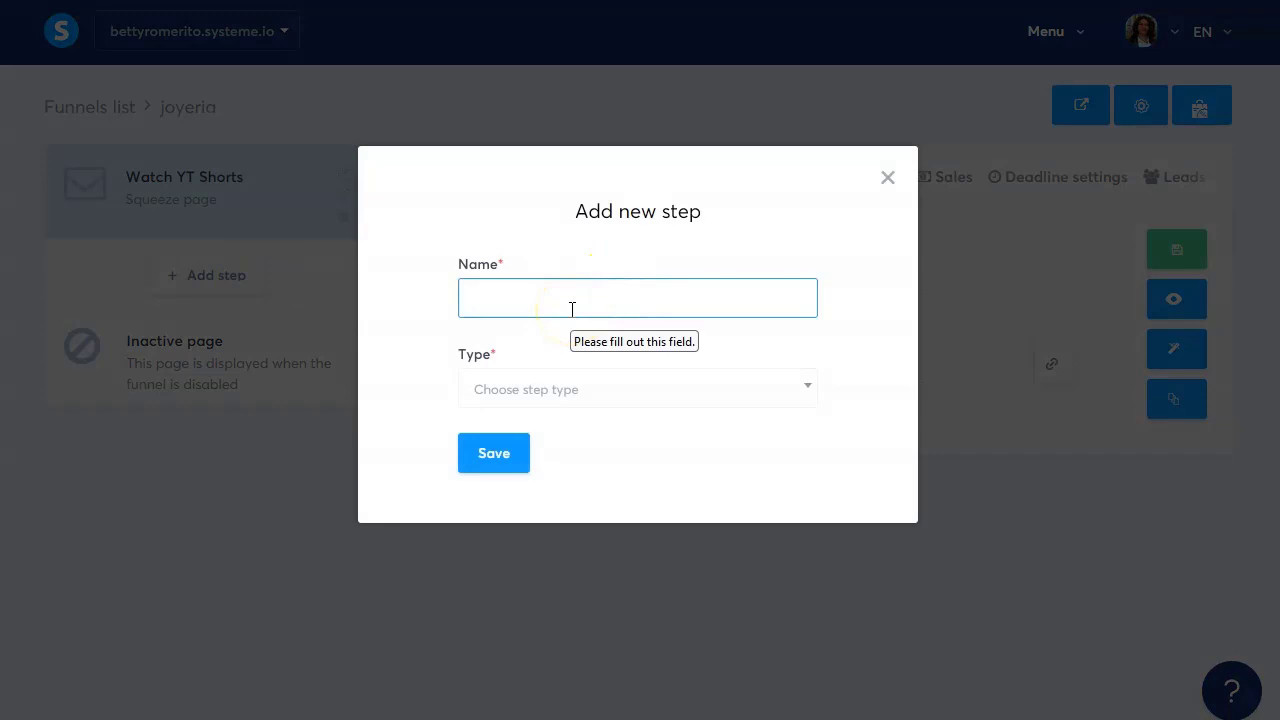
type("yt sohor")
left_click(509, 312)
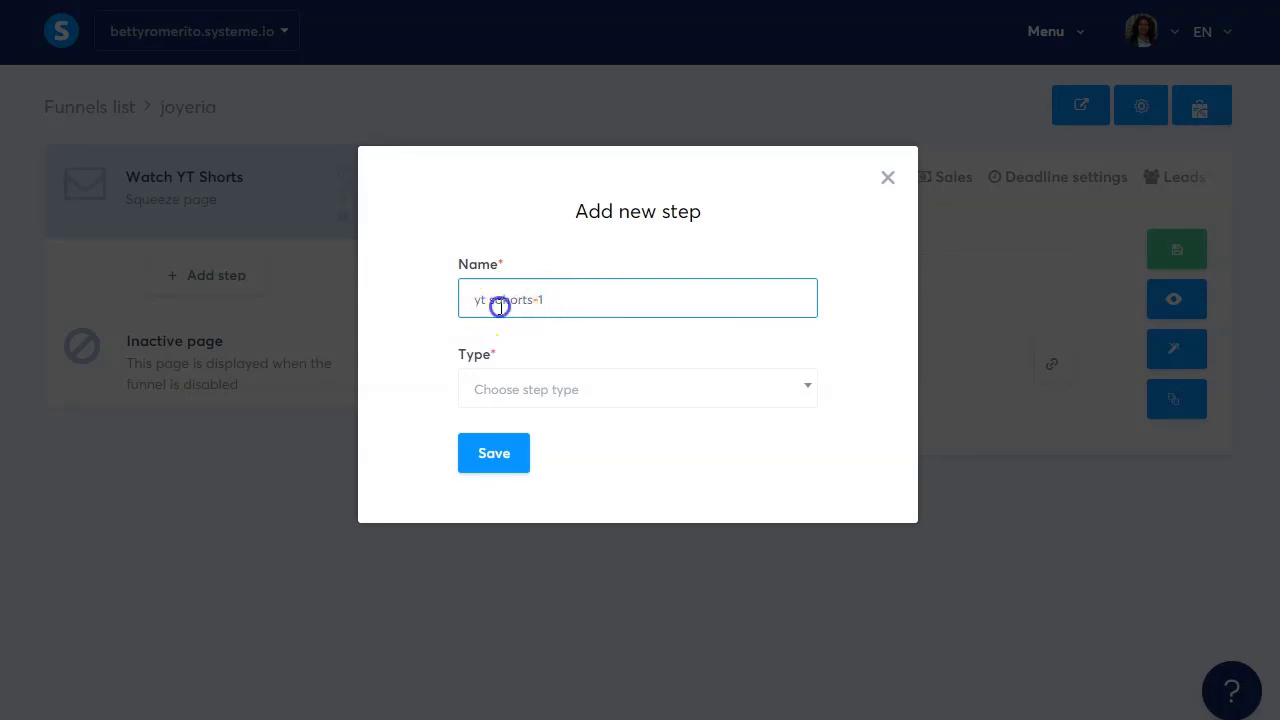
left_click(630, 385)
left_click(586, 545)
left_click(492, 452)
left_click(190, 312)
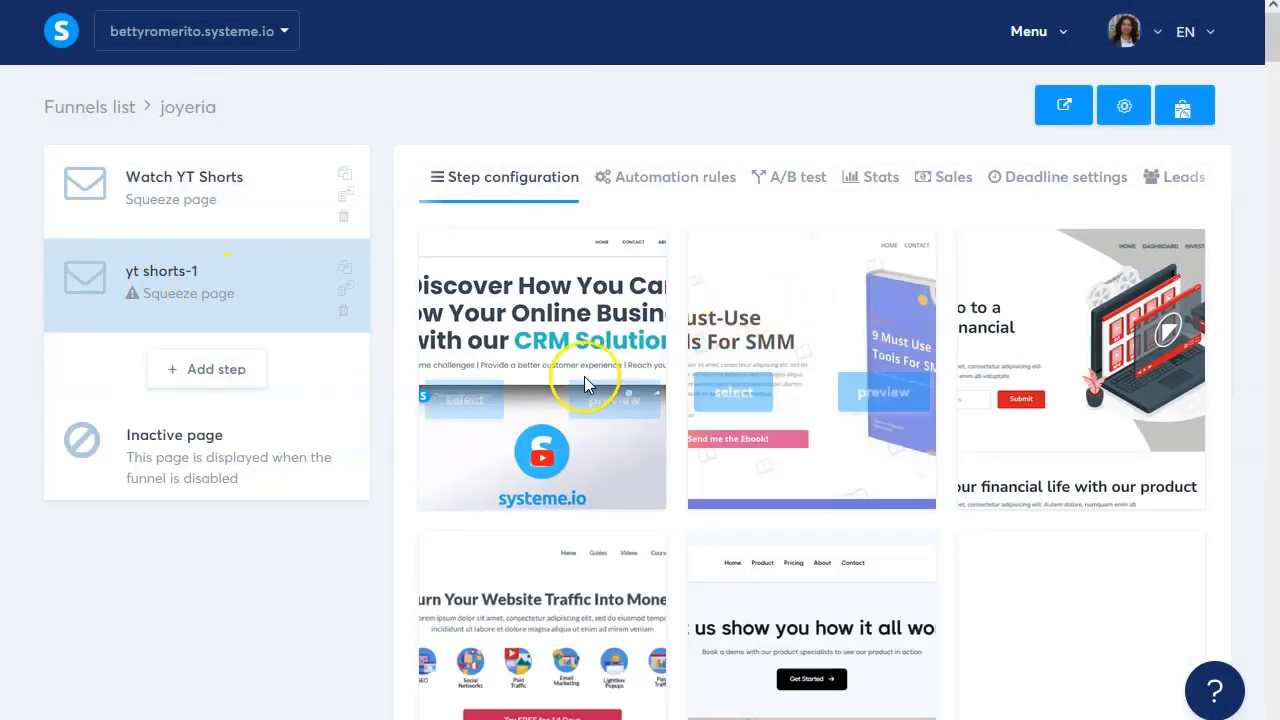
- Choose the blank template for the yt shorts-1 step and open its page for editing
mouse_move(586, 366)
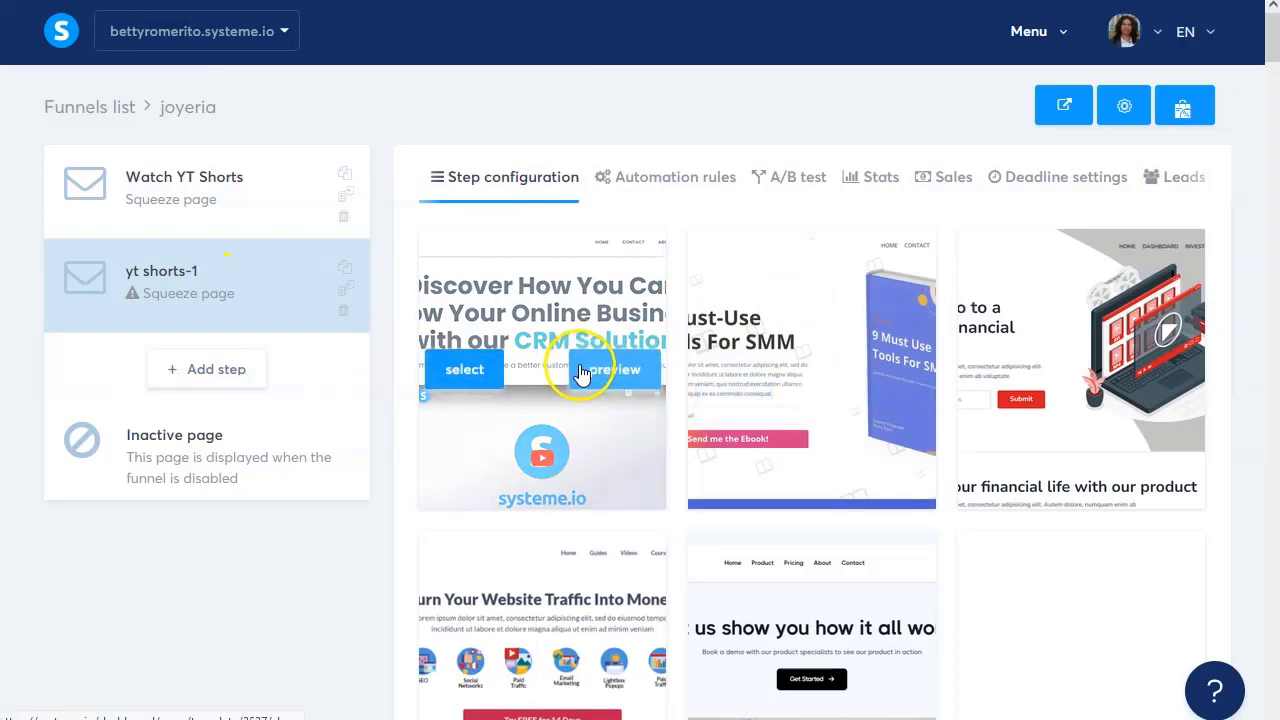
scroll(536, 387, "down", 3)
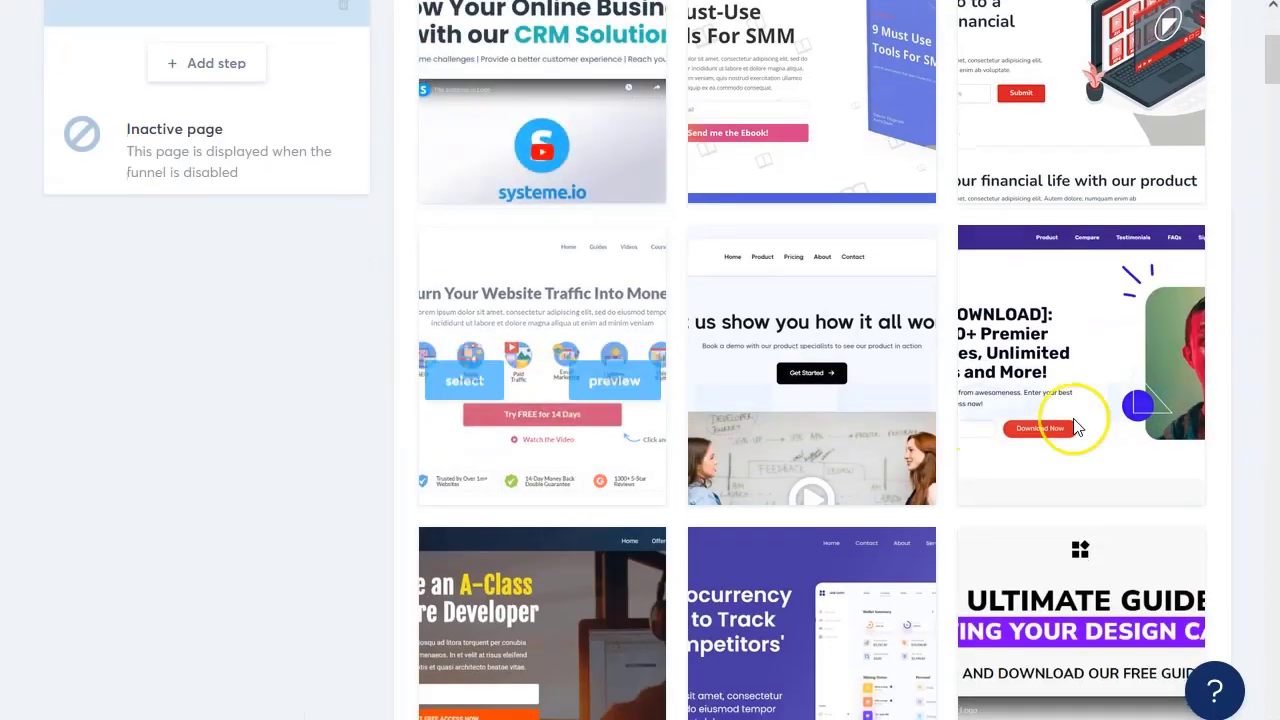
left_click_drag(1273, 68, 1245, 703)
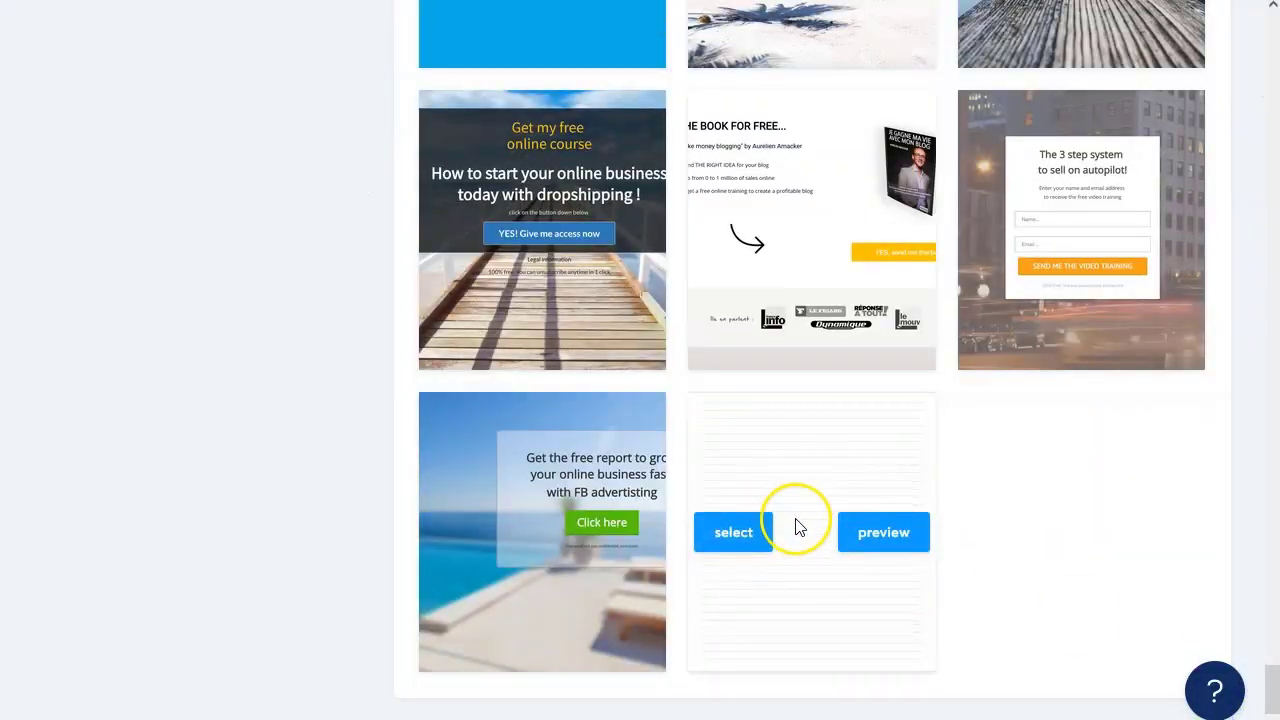
left_click(730, 535)
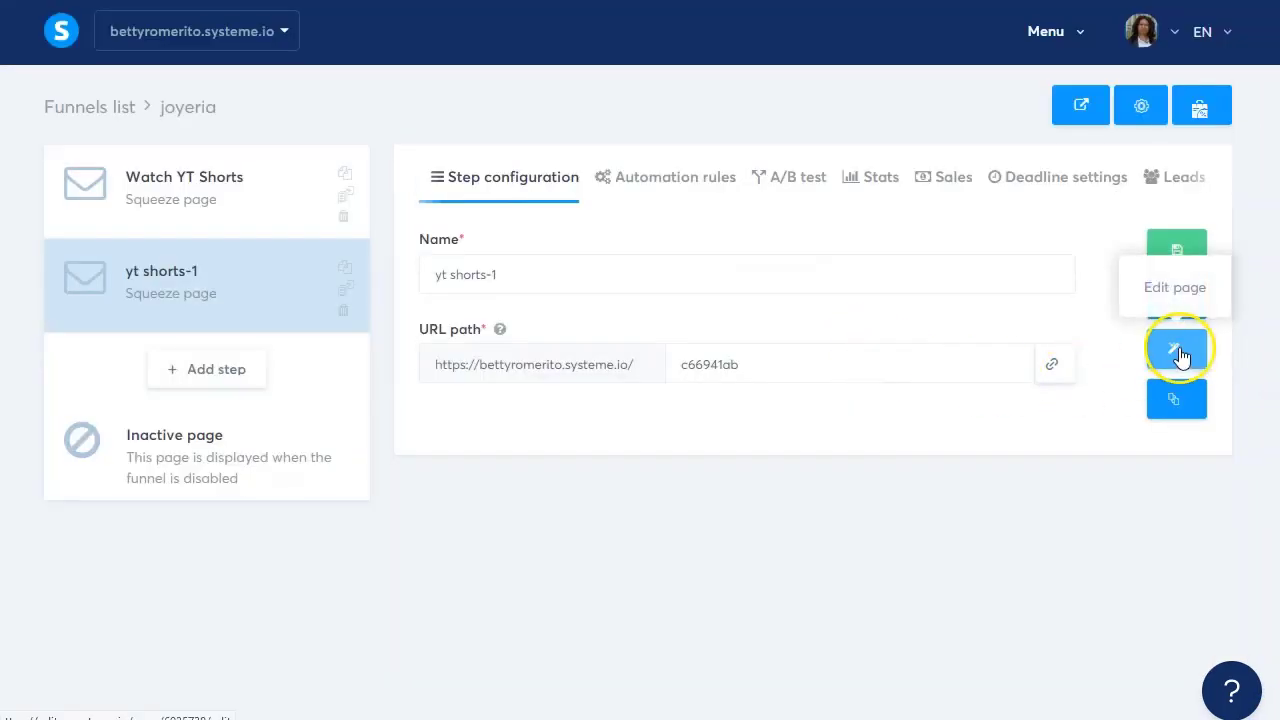
left_click(1180, 356)
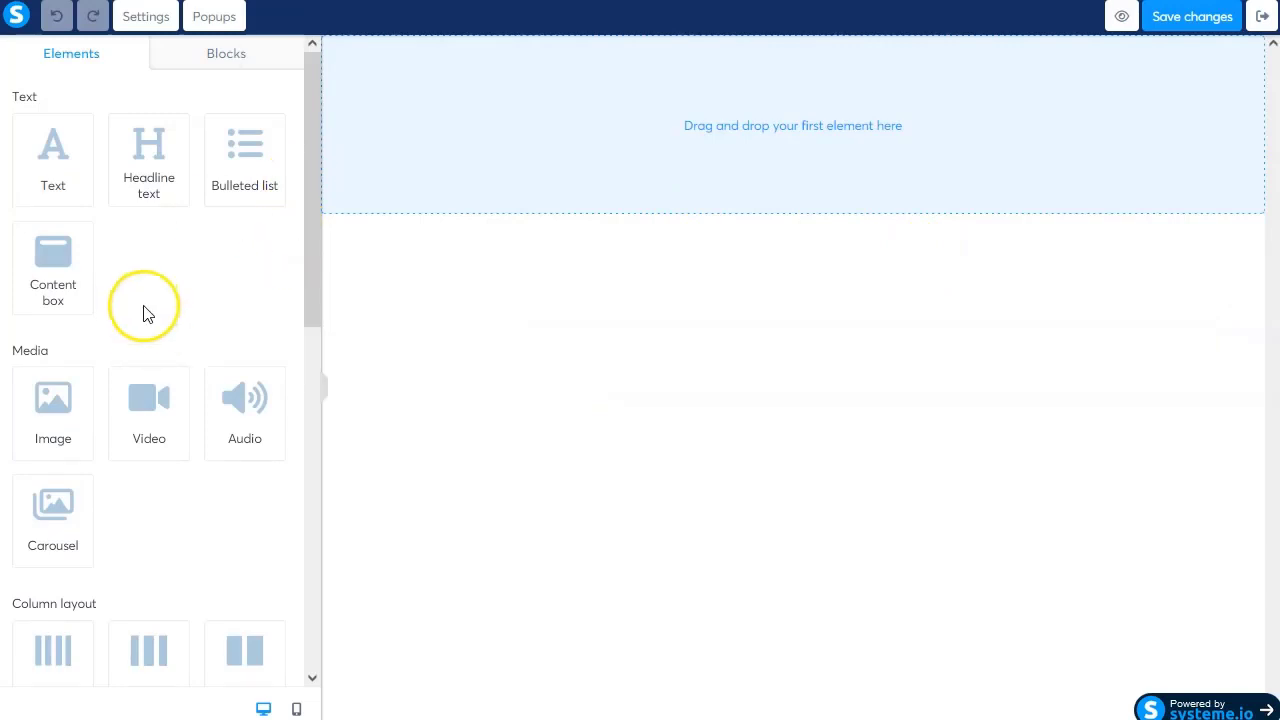
- Add a section as the first element of the empty page
scroll(170, 400, "down", 4)
left_click_drag(148, 392, 627, 135)
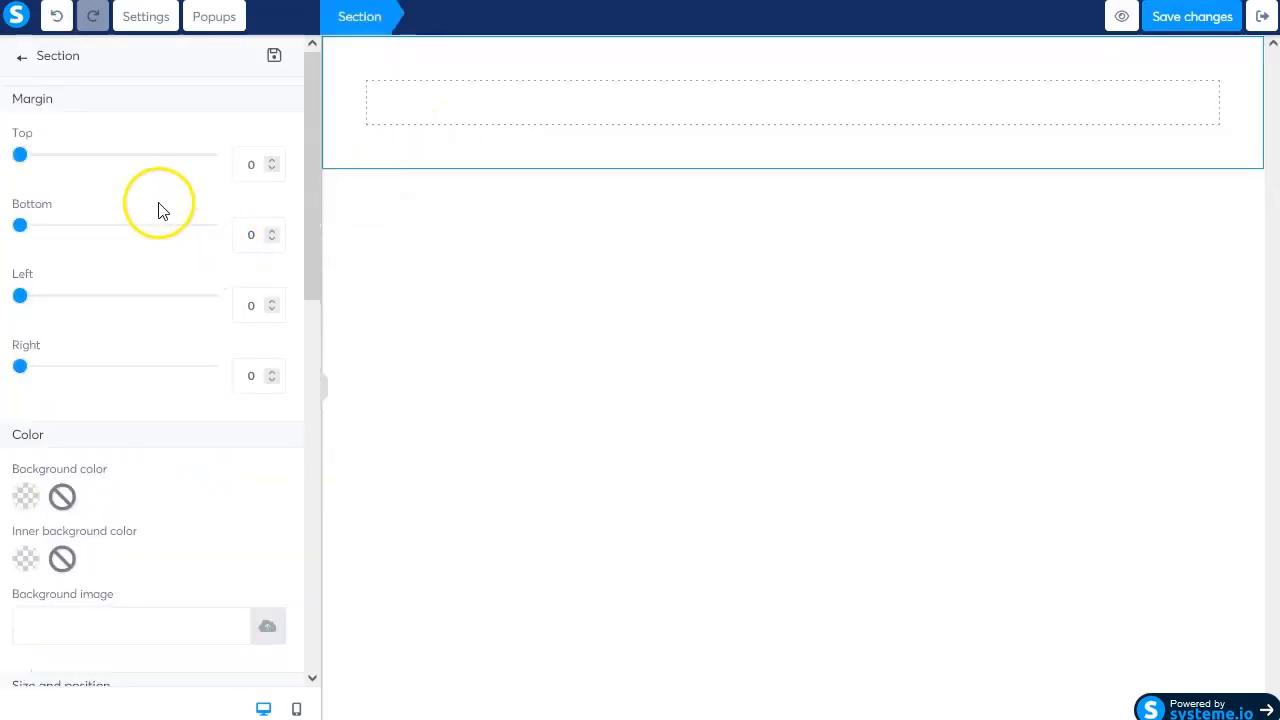
left_click(350, 98)
- Narrow the section's content width under Size and position and save the page changes
left_click(340, 140)
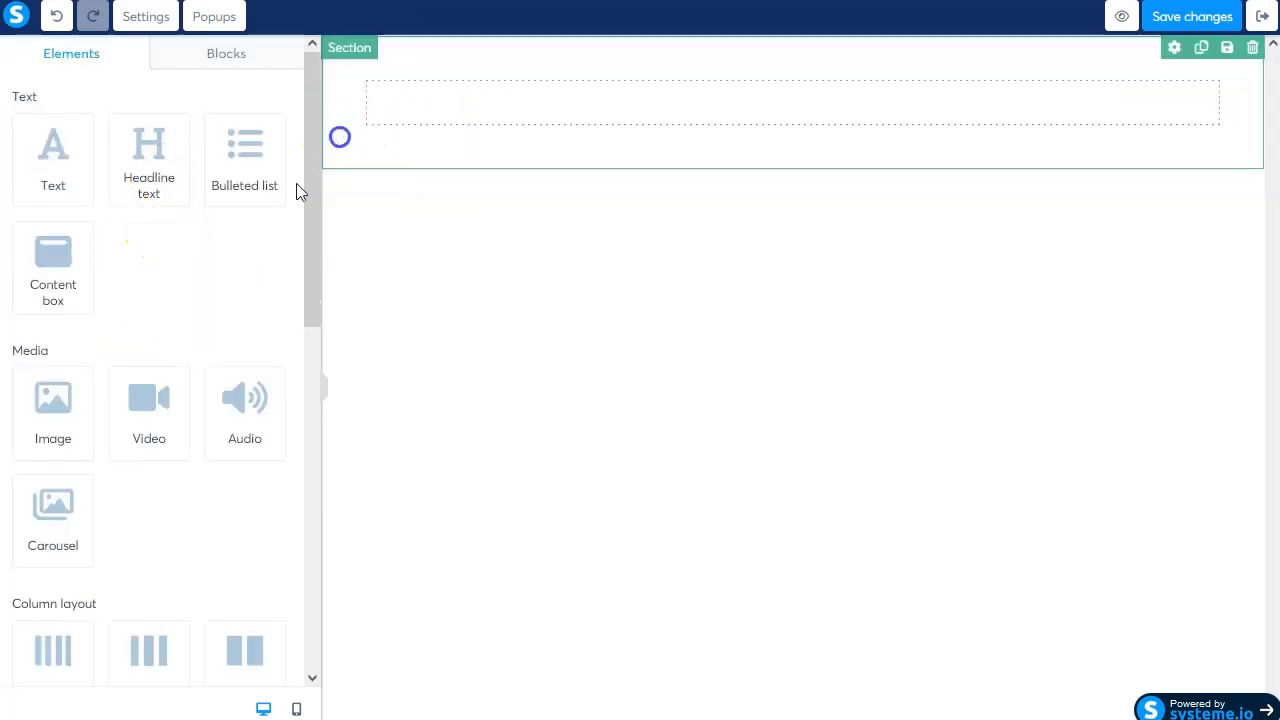
scroll(149, 371, "down", 4)
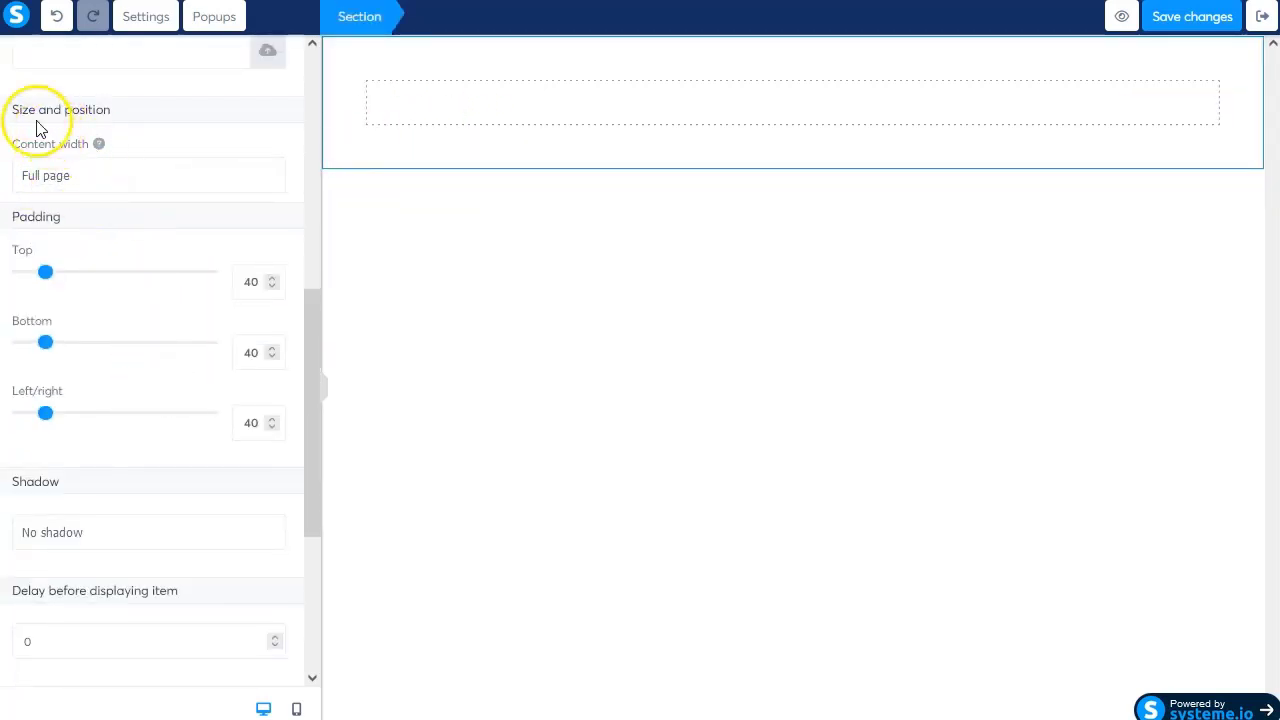
left_click_drag(12, 115, 117, 114)
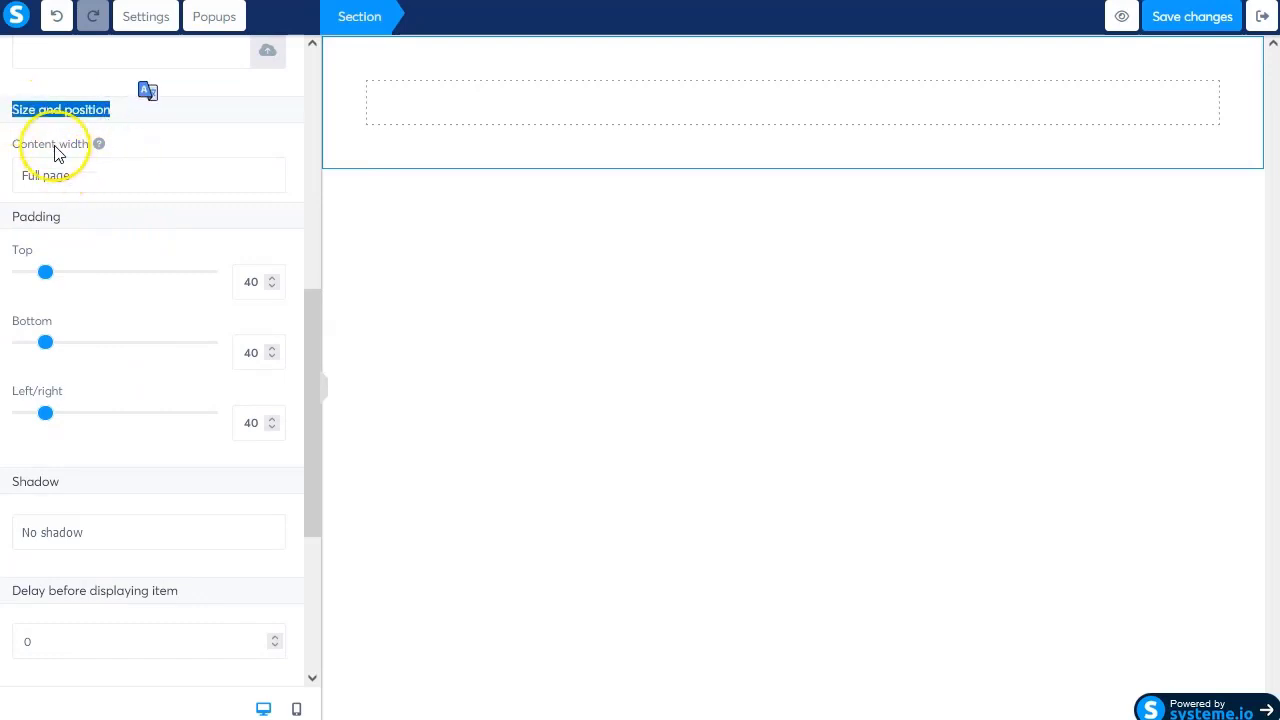
left_click(85, 176)
left_click(77, 270)
left_click(557, 415)
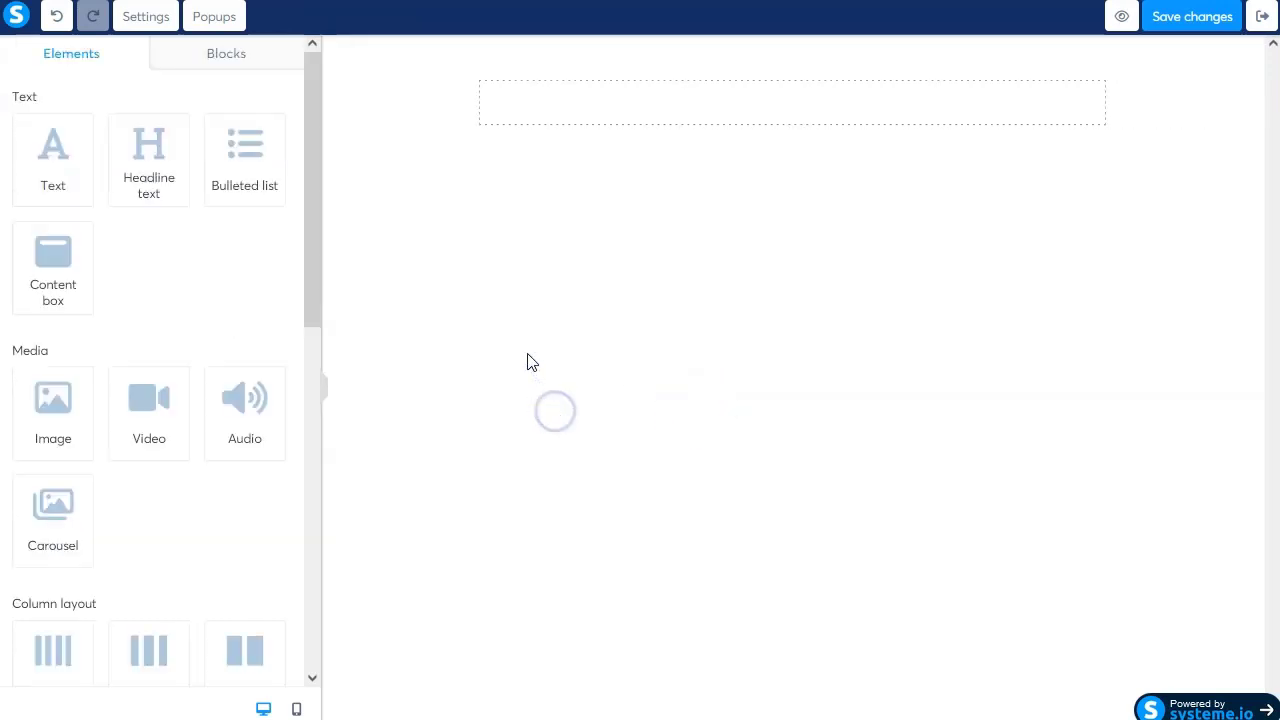
left_click(814, 107)
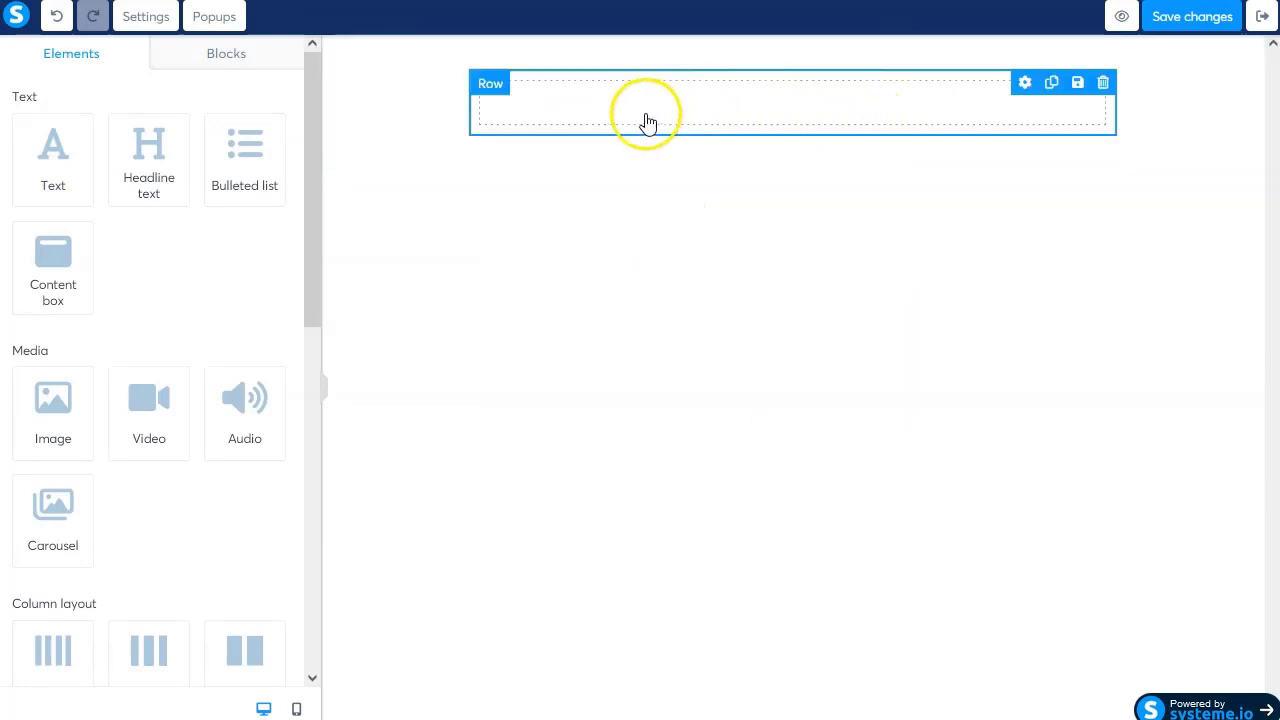
left_click(1177, 24)
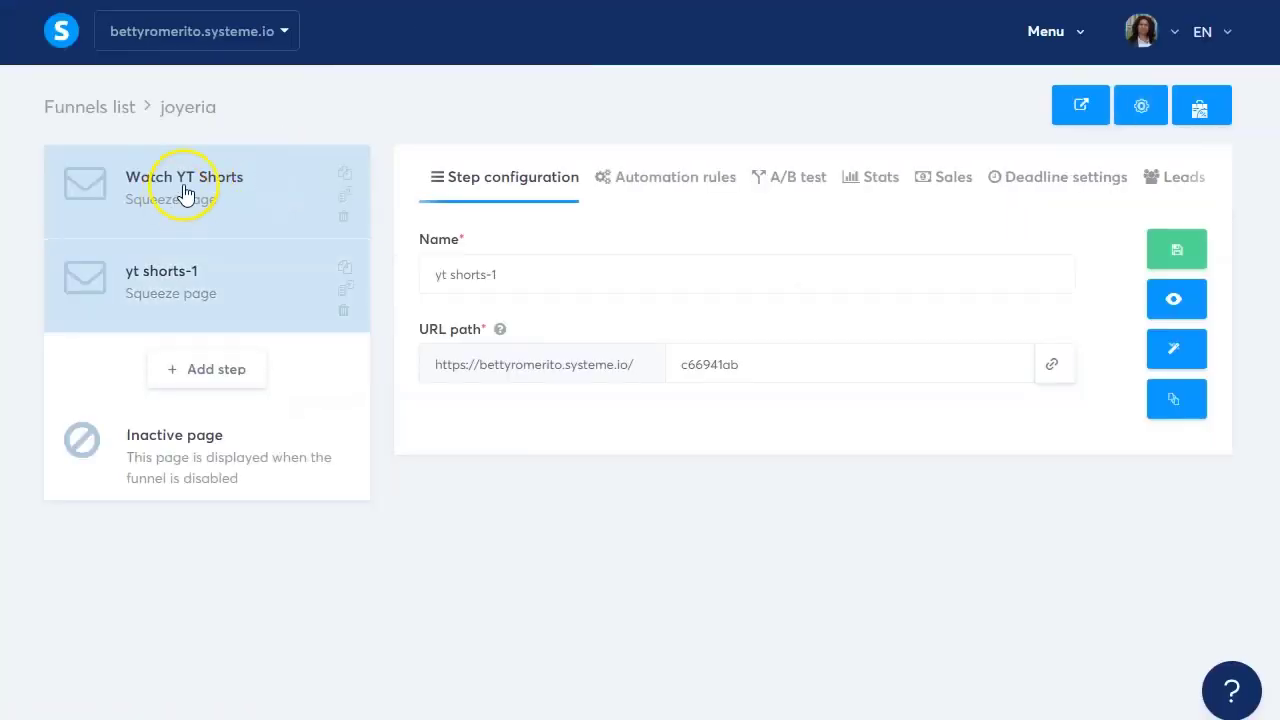
- Open the Watch YT Shorts squeeze page for editing and look at the settings of its Raw HTML element
left_click(188, 190)
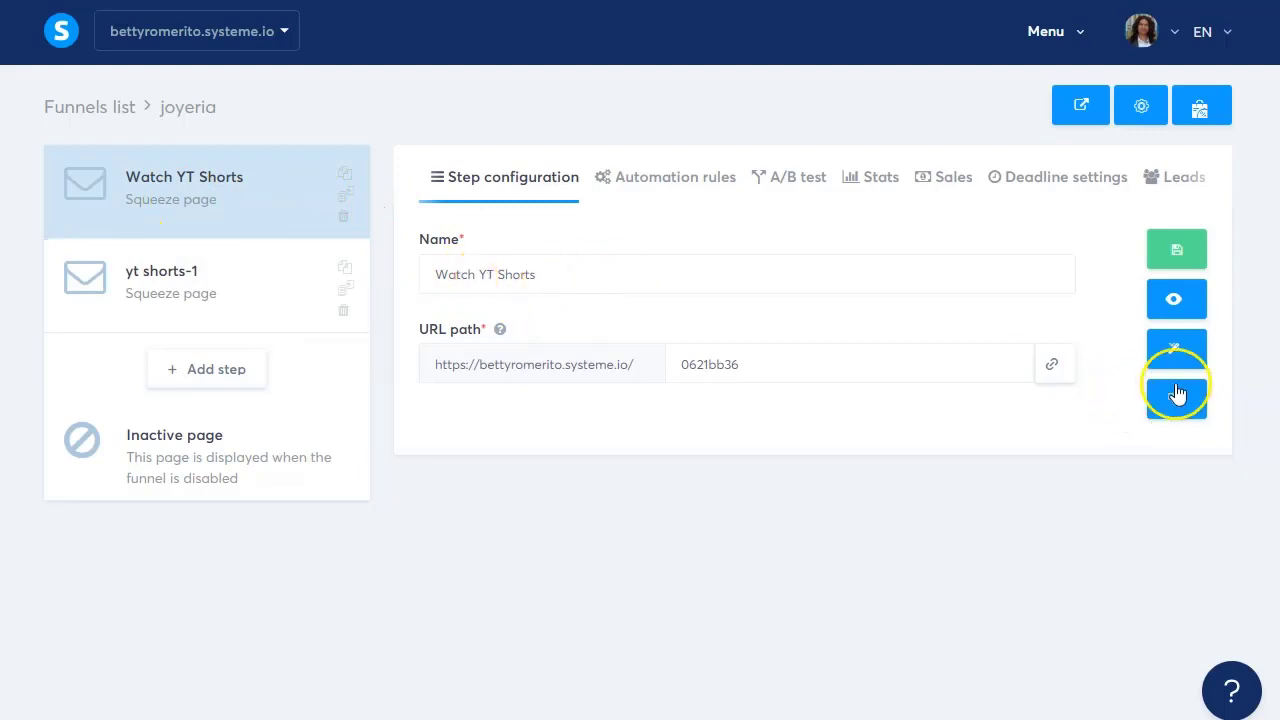
left_click(1176, 352)
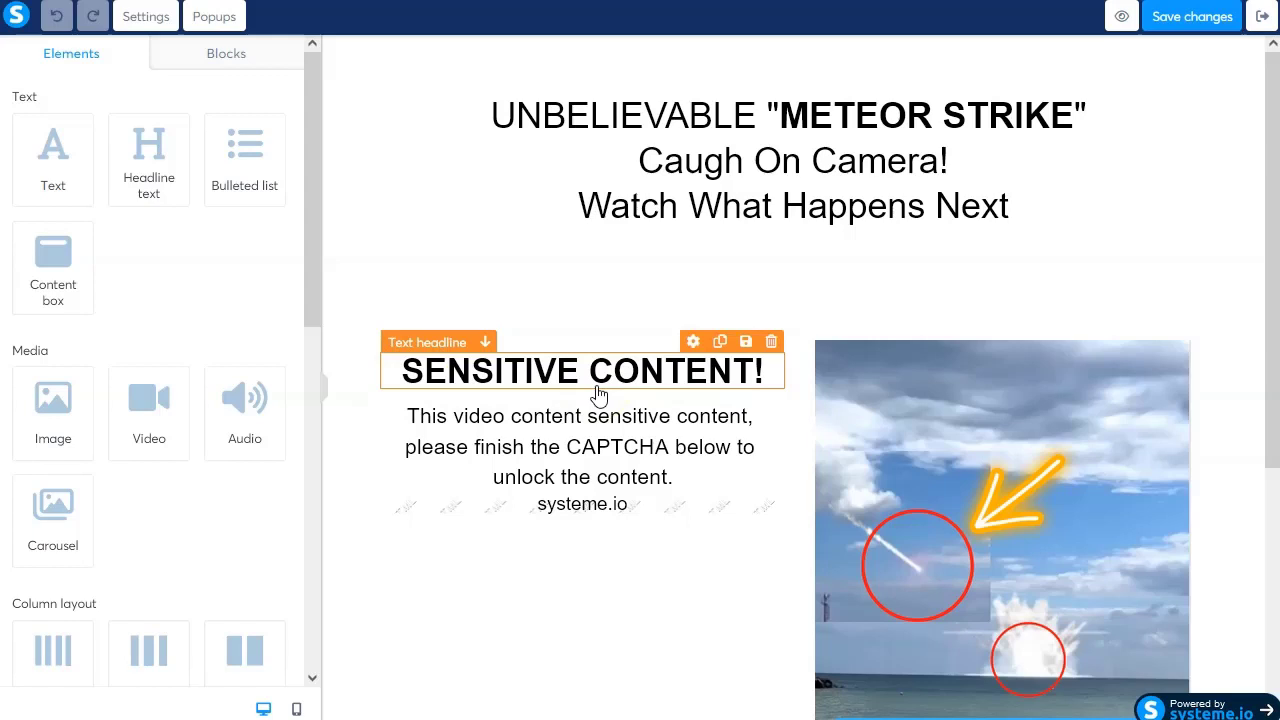
left_click(541, 452)
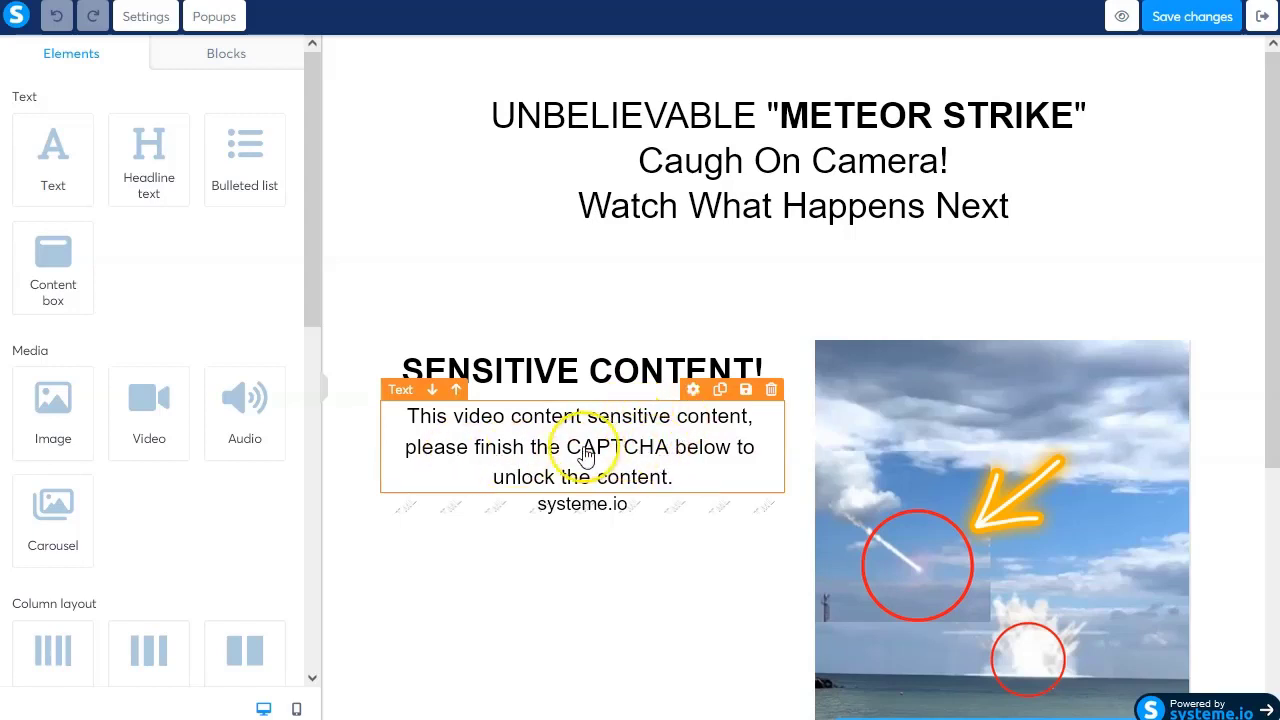
left_click(627, 505)
scroll(627, 505, "down", 1)
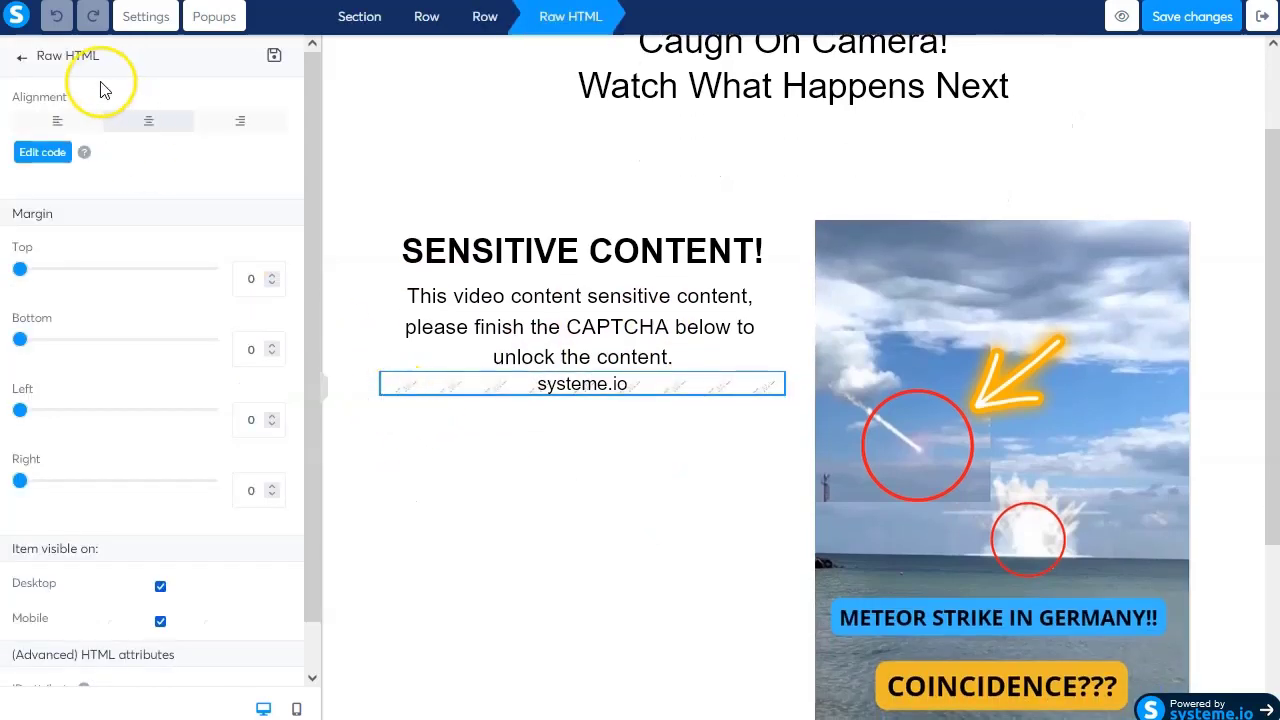
left_click(21, 56)
- Delete the Raw HTML element below the CAPTCHA text and place a new Raw HTML element there
scroll(155, 445, "down", 2)
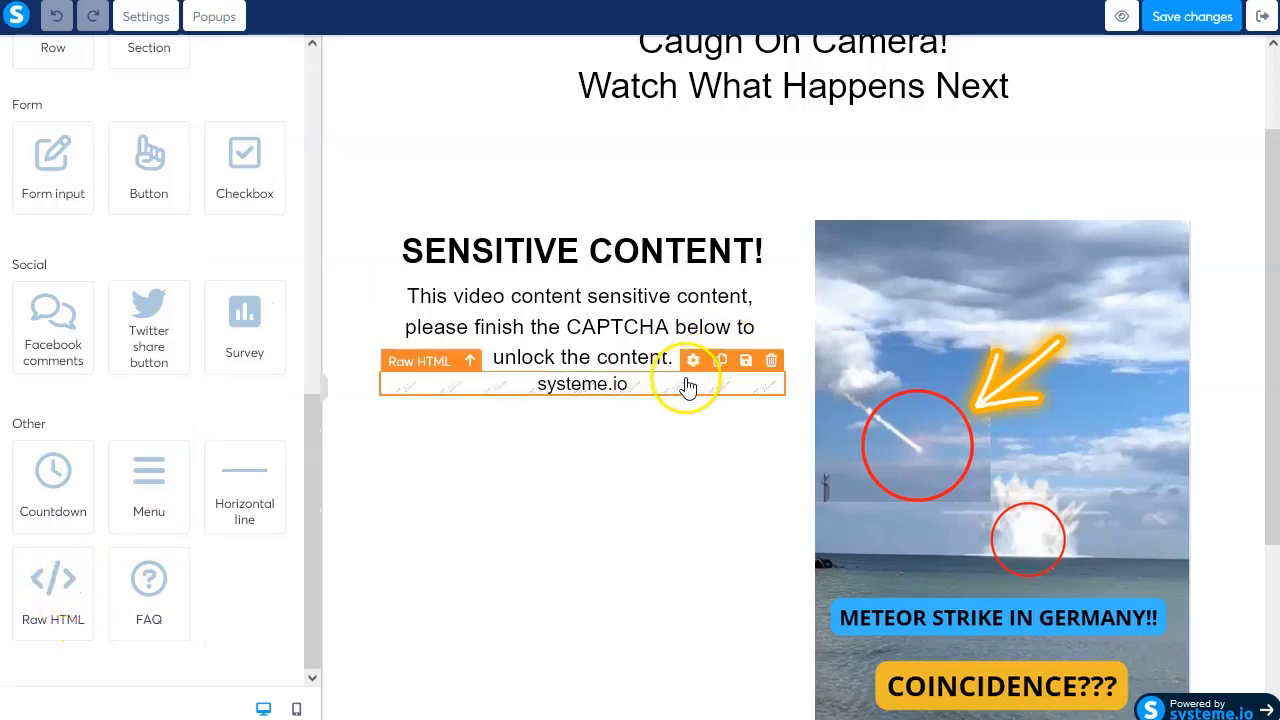
left_click(770, 360)
left_click(724, 398)
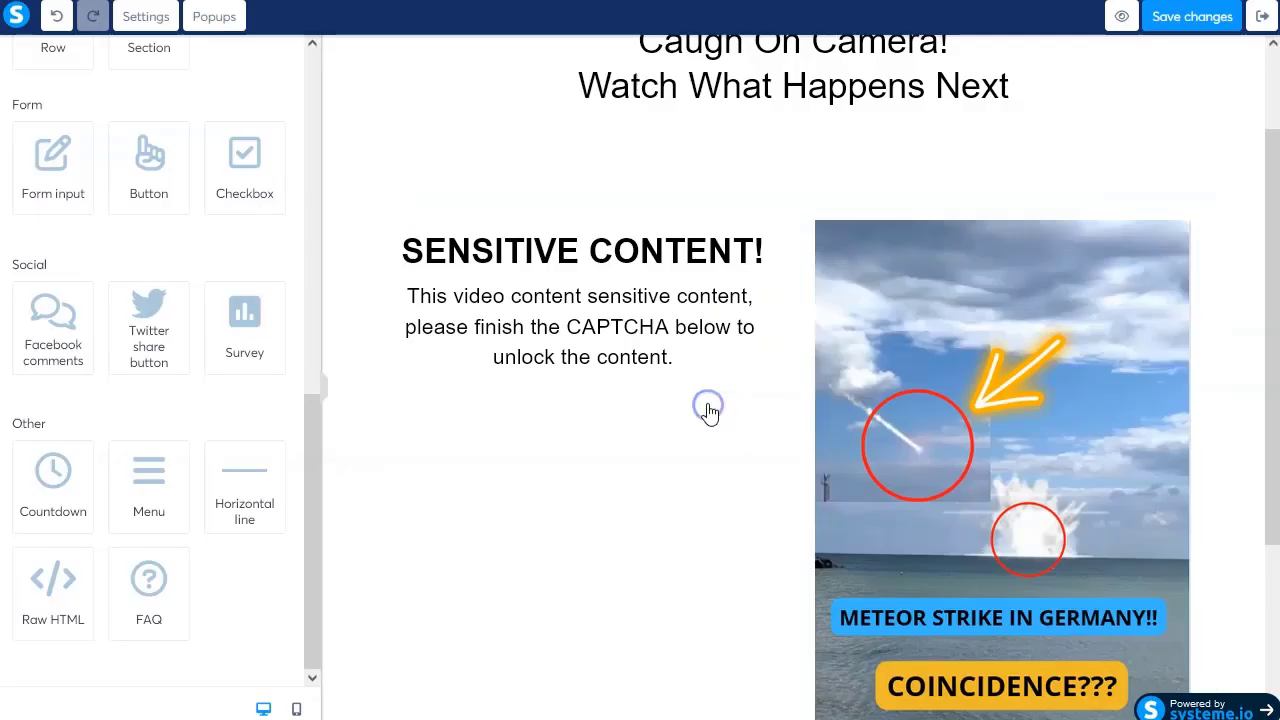
left_click_drag(50, 600, 588, 386)
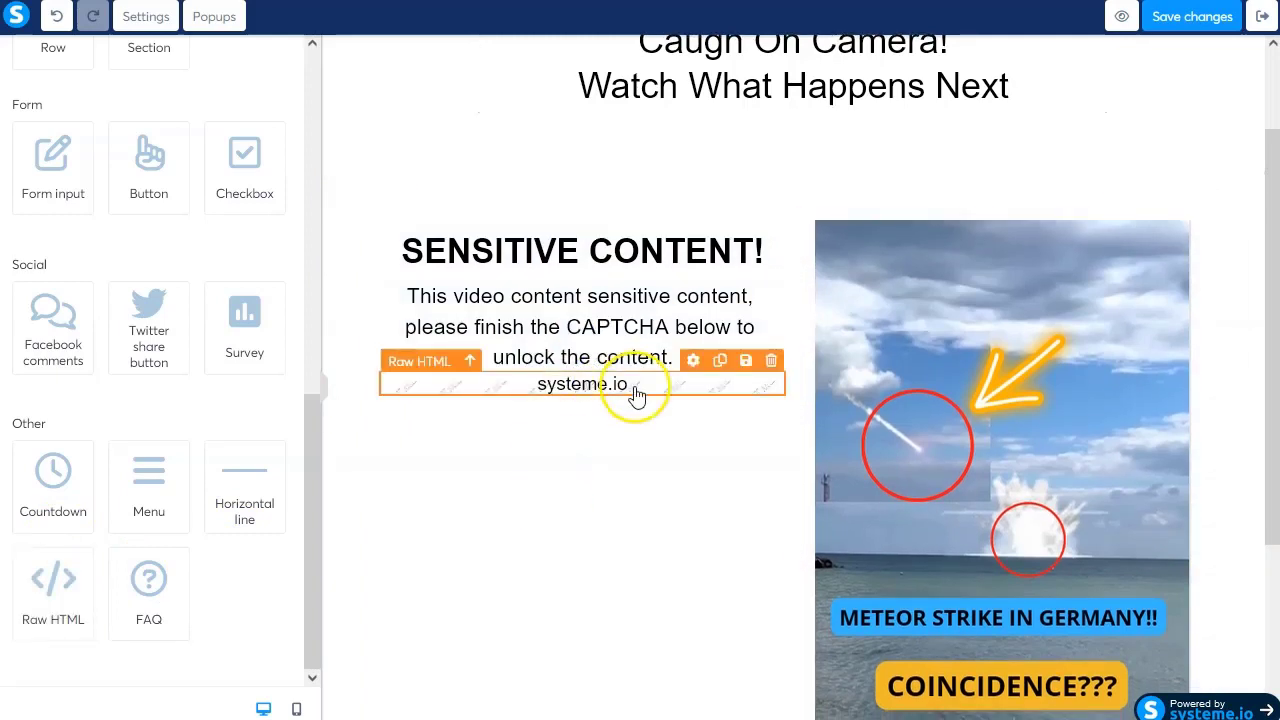
scroll(615, 410, "up", 1)
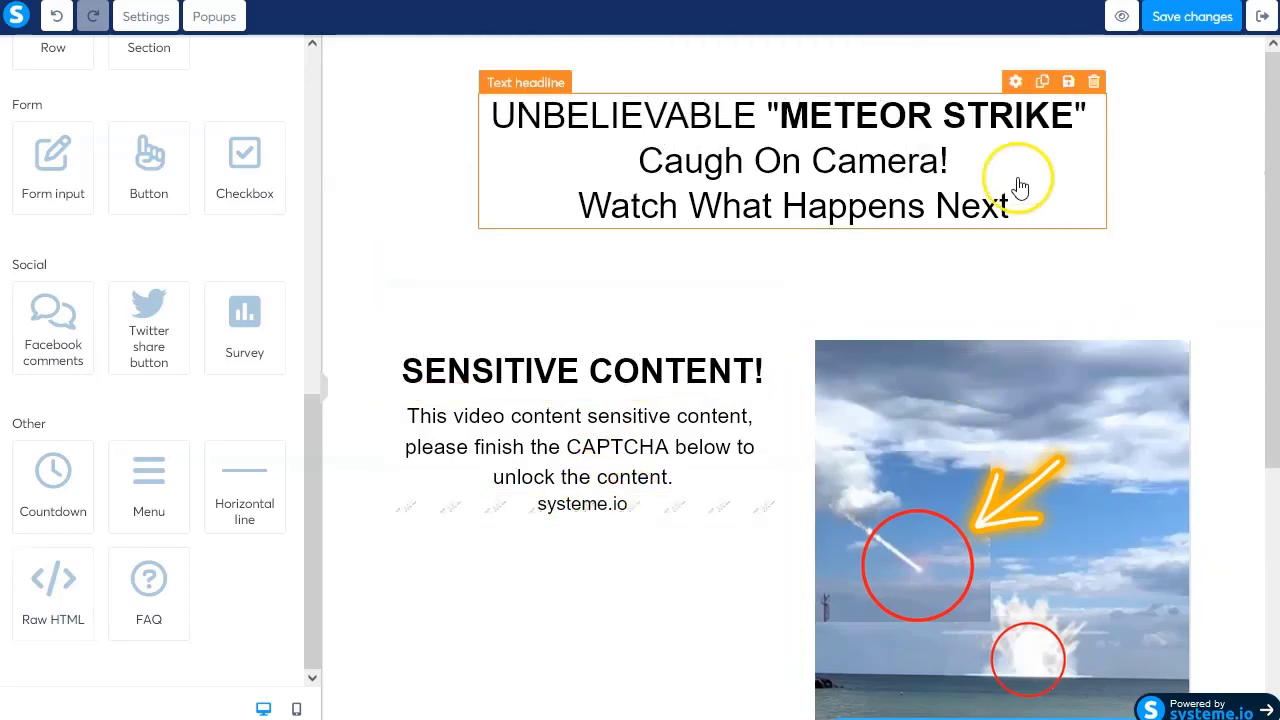
scroll(1020, 250, "down", 2)
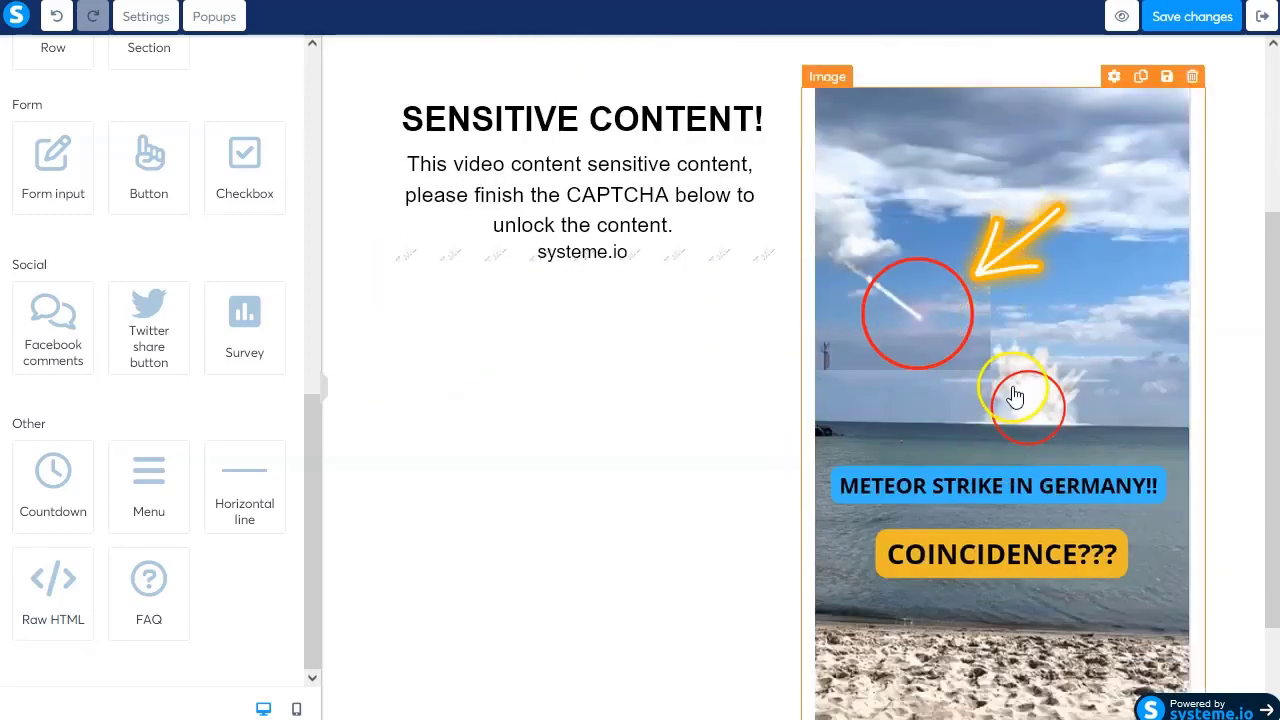
scroll(1030, 440, "down", 2)
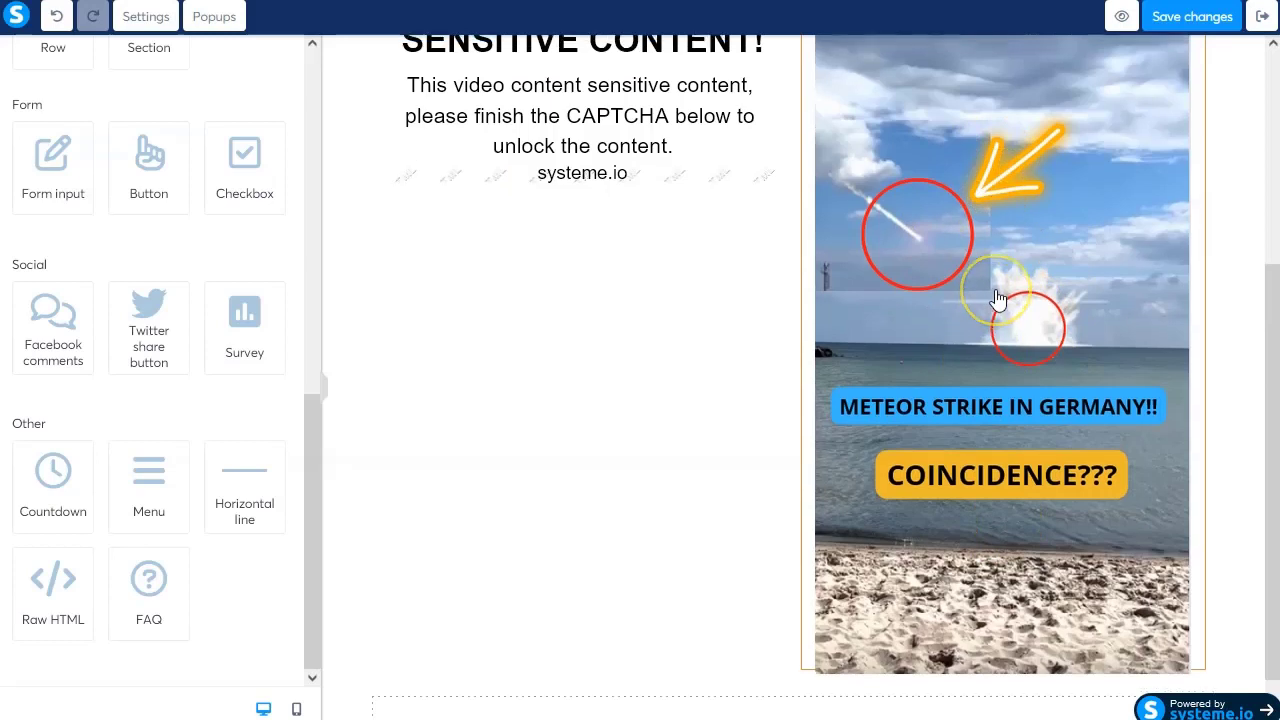
- Switch to the Canva thumbnail design, collapse the templates, and reposition the PASO 1. text on the first page
left_click(998, 298)
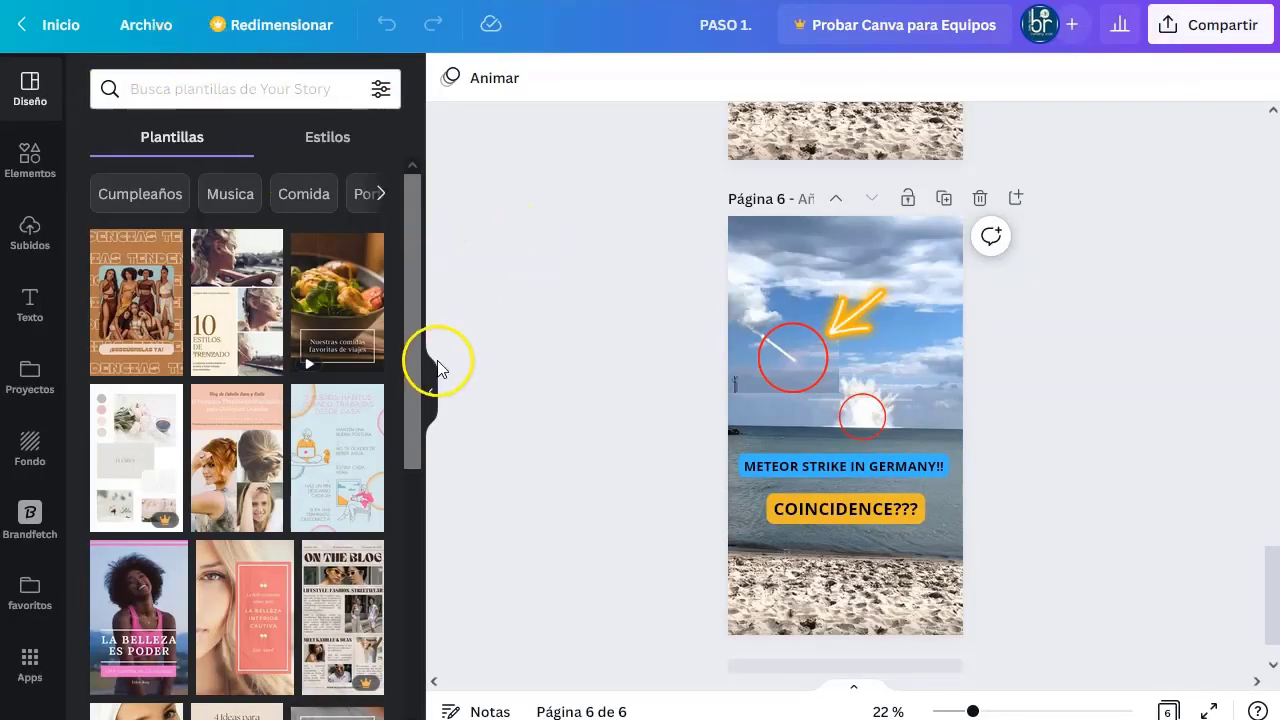
left_click(434, 390)
scroll(408, 290, "up", 15)
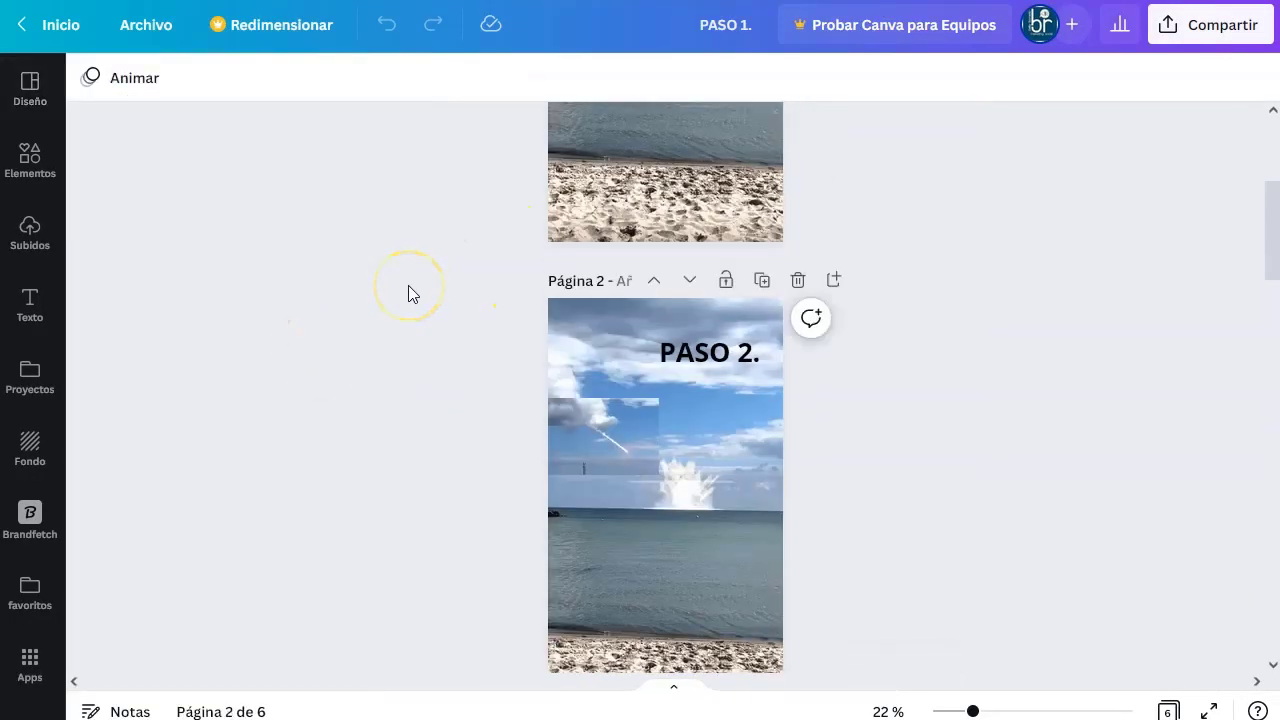
scroll(408, 290, "up", 3)
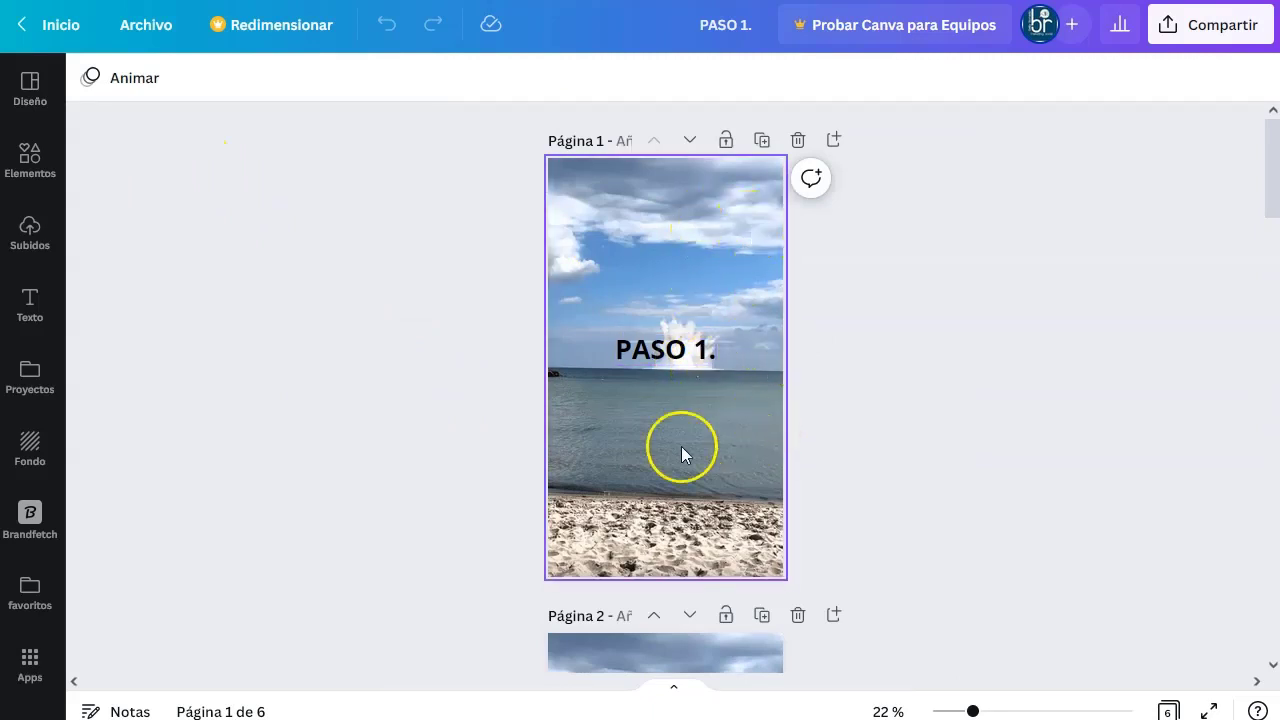
left_click_drag(663, 345, 709, 206)
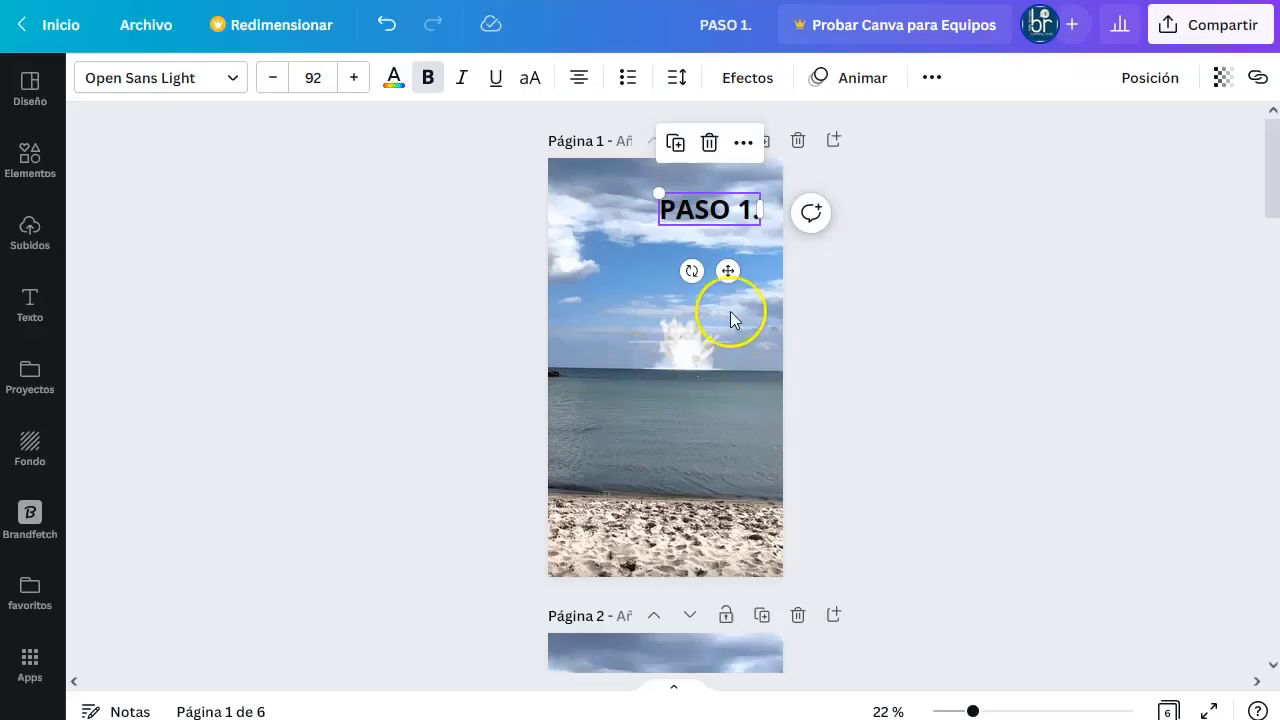
left_click(710, 270)
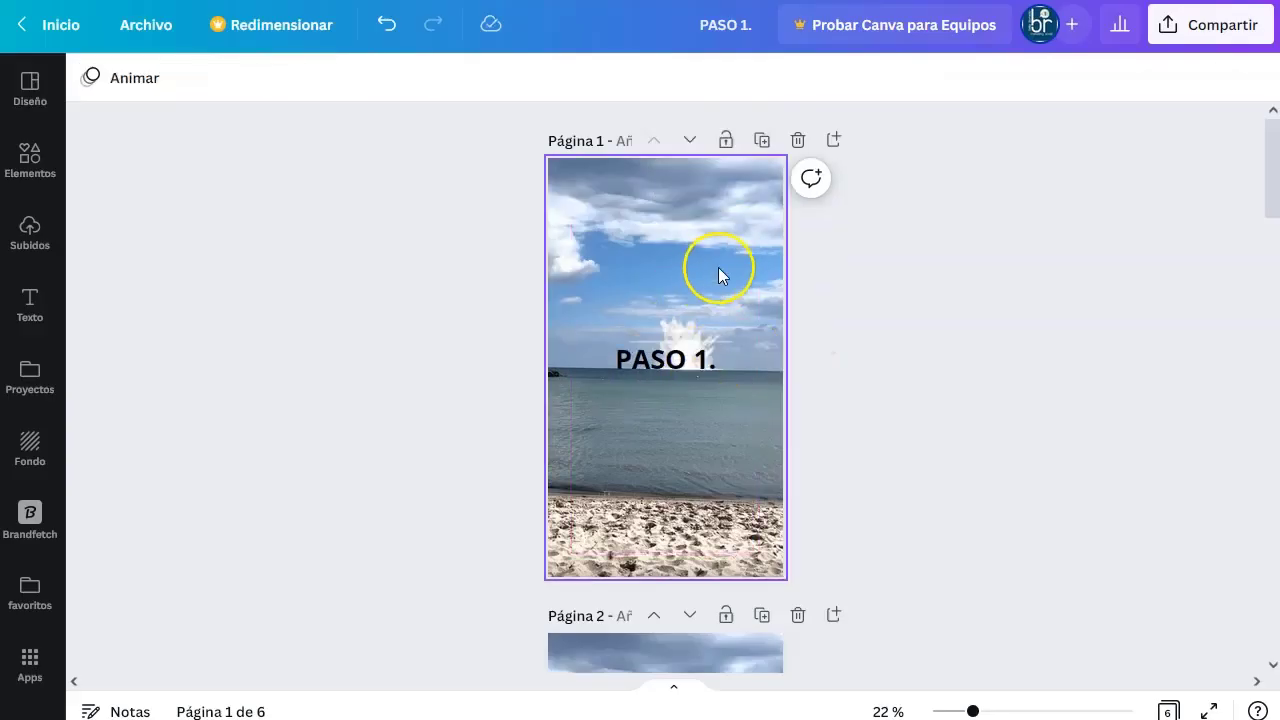
- Check the format and pixel dimensions of the Canva design
left_click(147, 30)
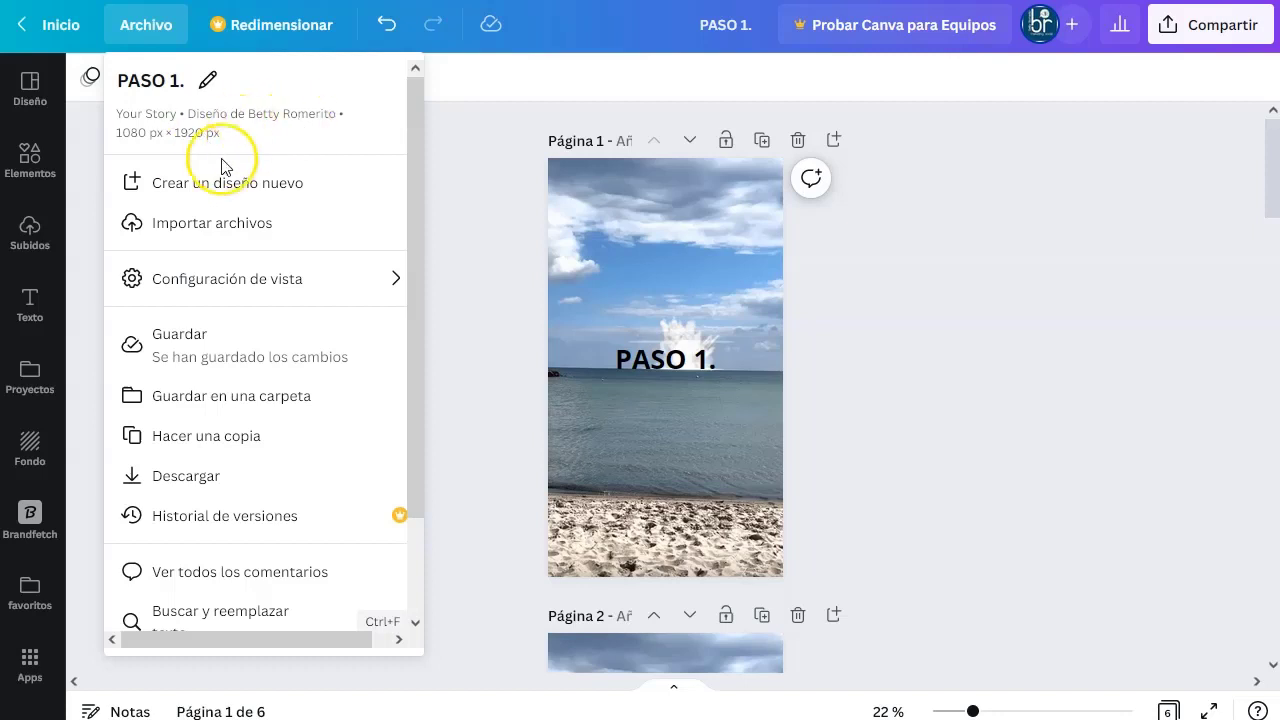
left_click(888, 270)
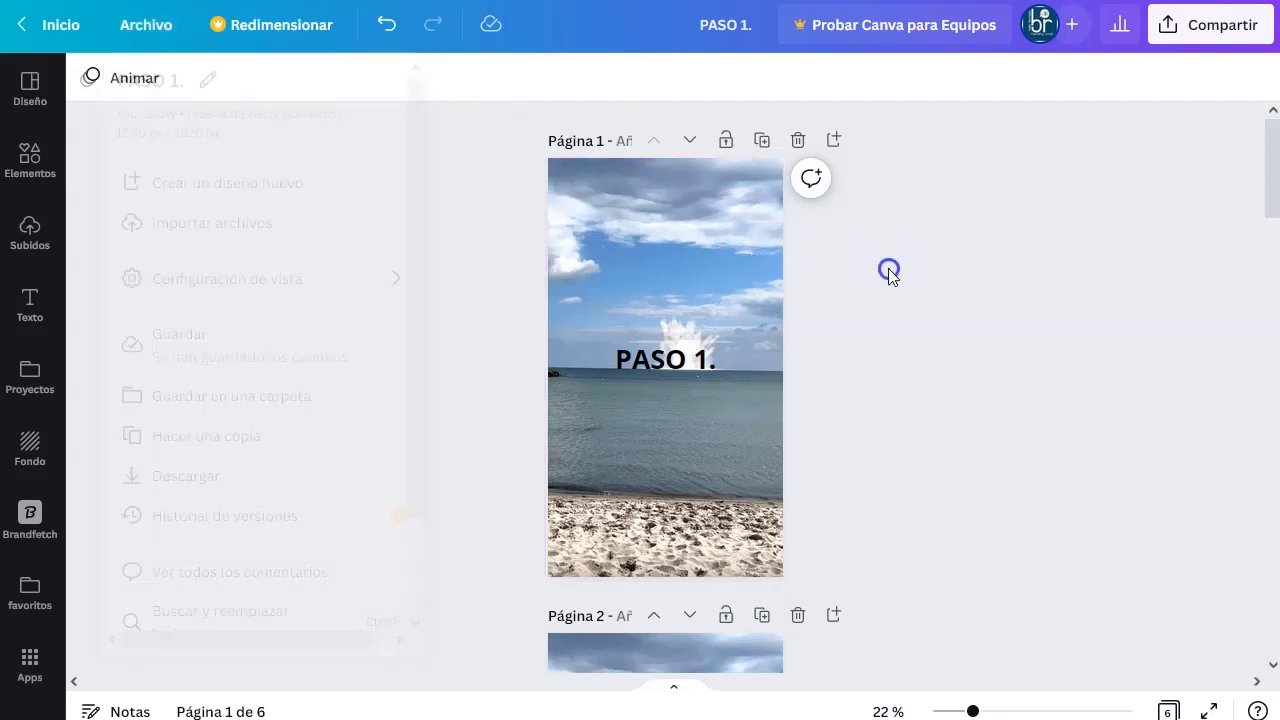
- Compare page 2 of the design with the meteor strike Short by switching to YouTube and playing and pausing the video
scroll(838, 344, "down", 5)
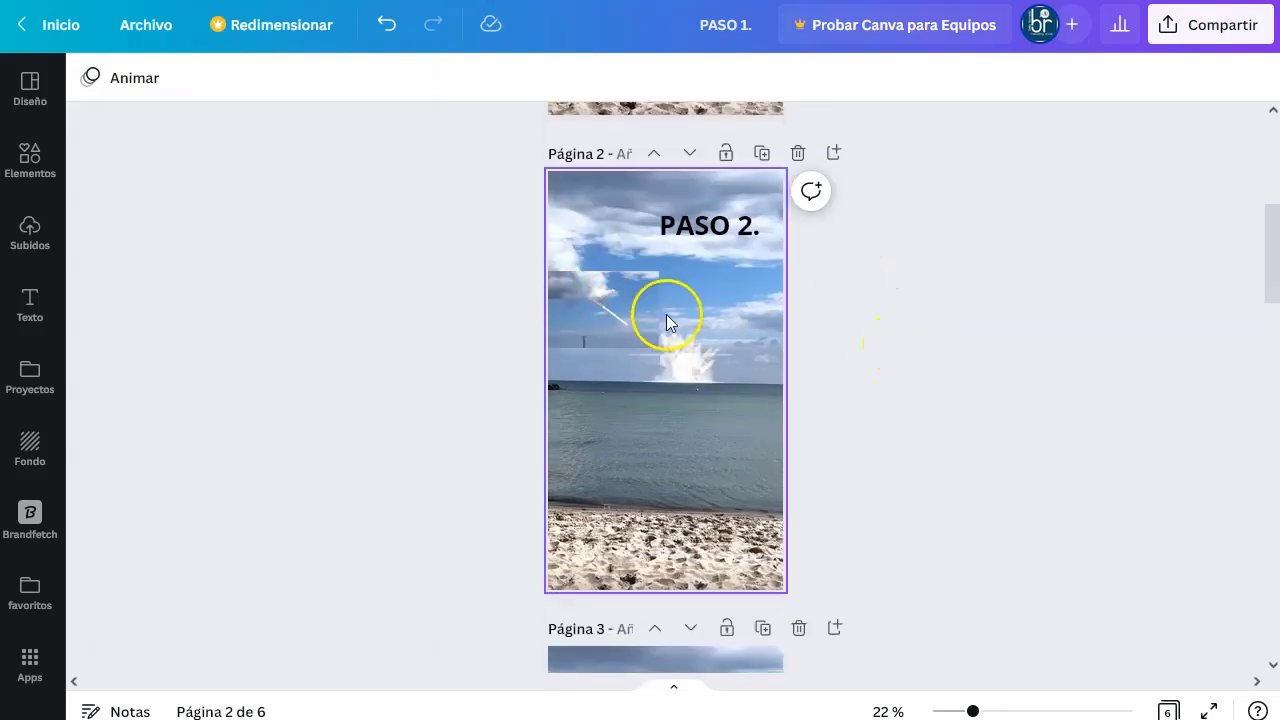
key("alt+Tab")
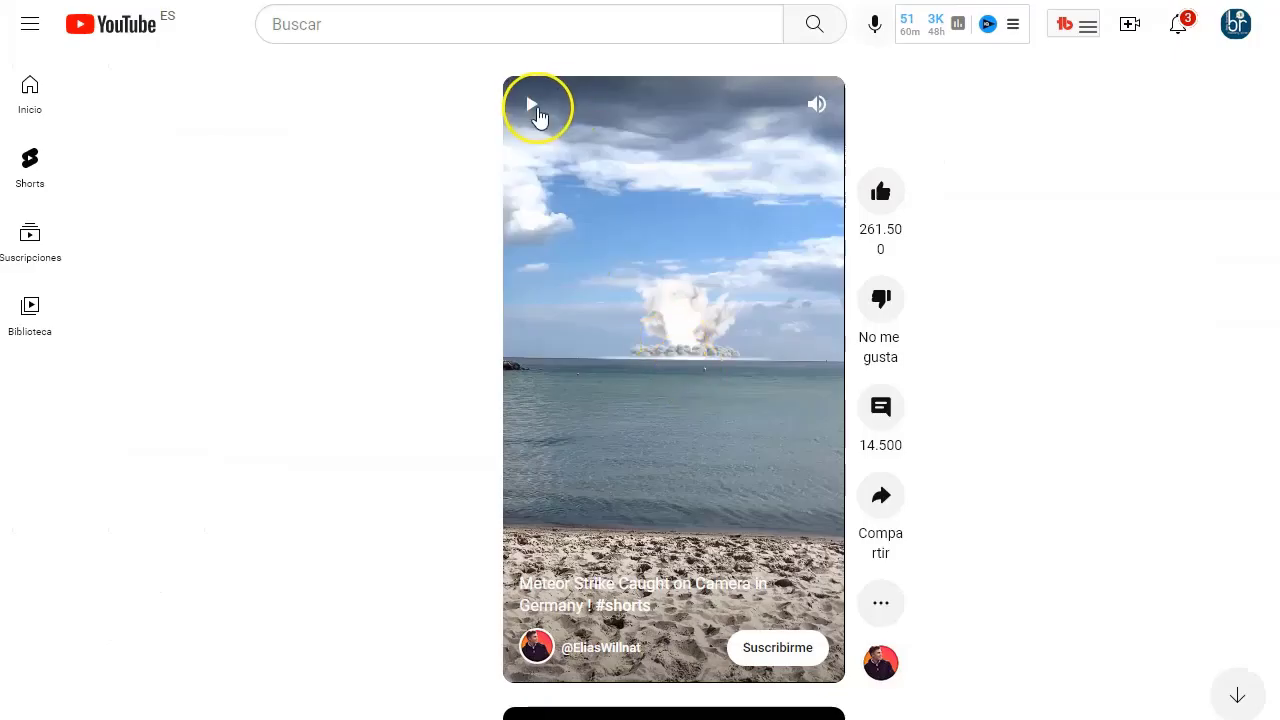
left_click(531, 104)
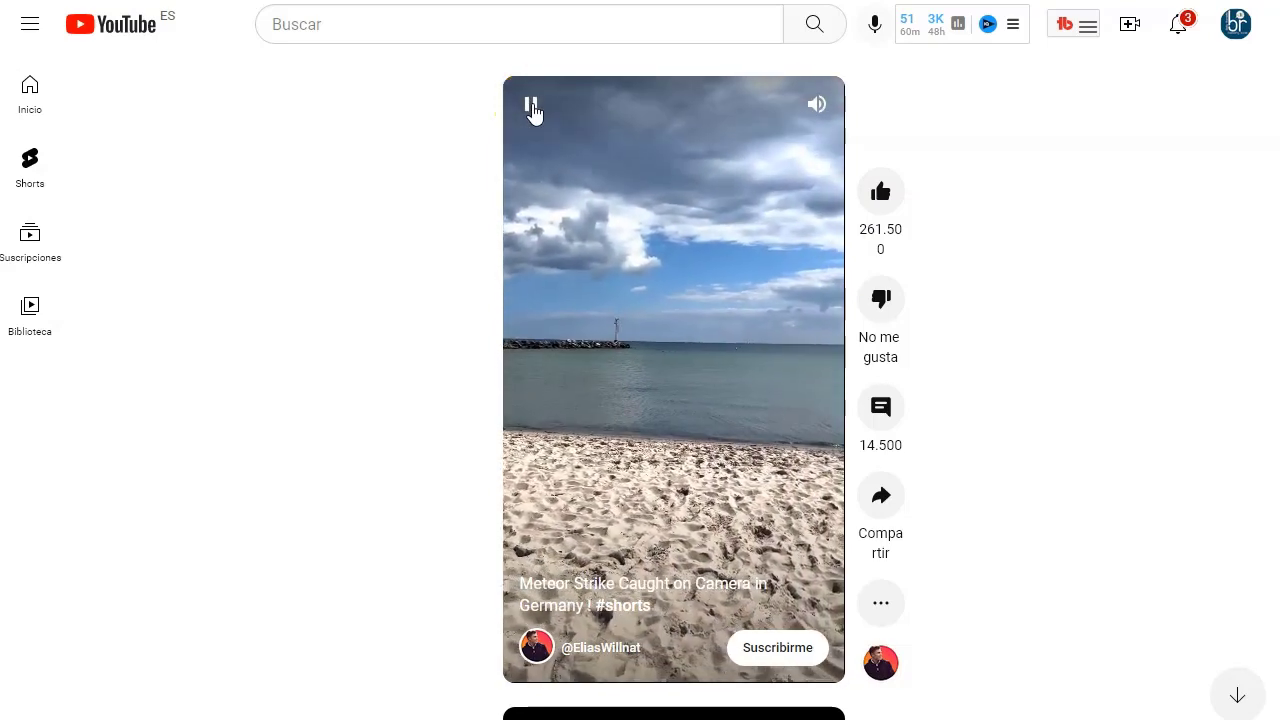
left_click(534, 104)
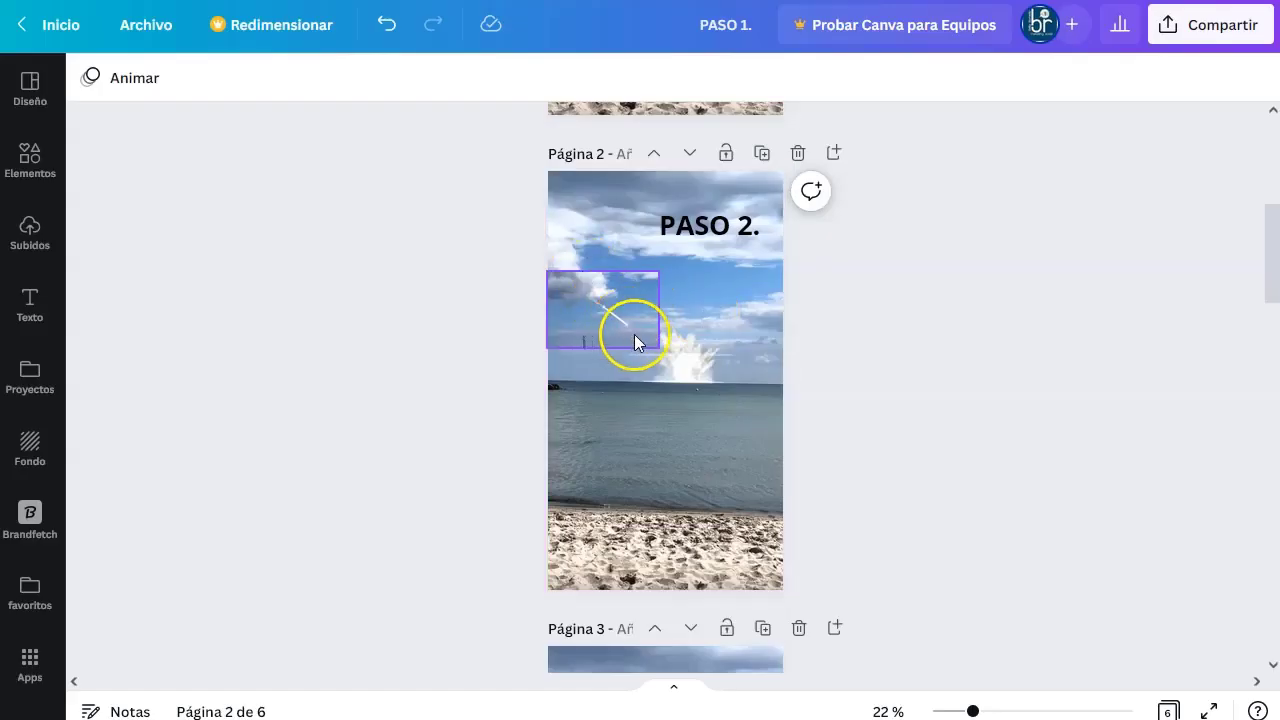
- Return to the Canva design and examine the circles, arrow and caption labels on pages 3 to 6
scroll(967, 370, "down", 4)
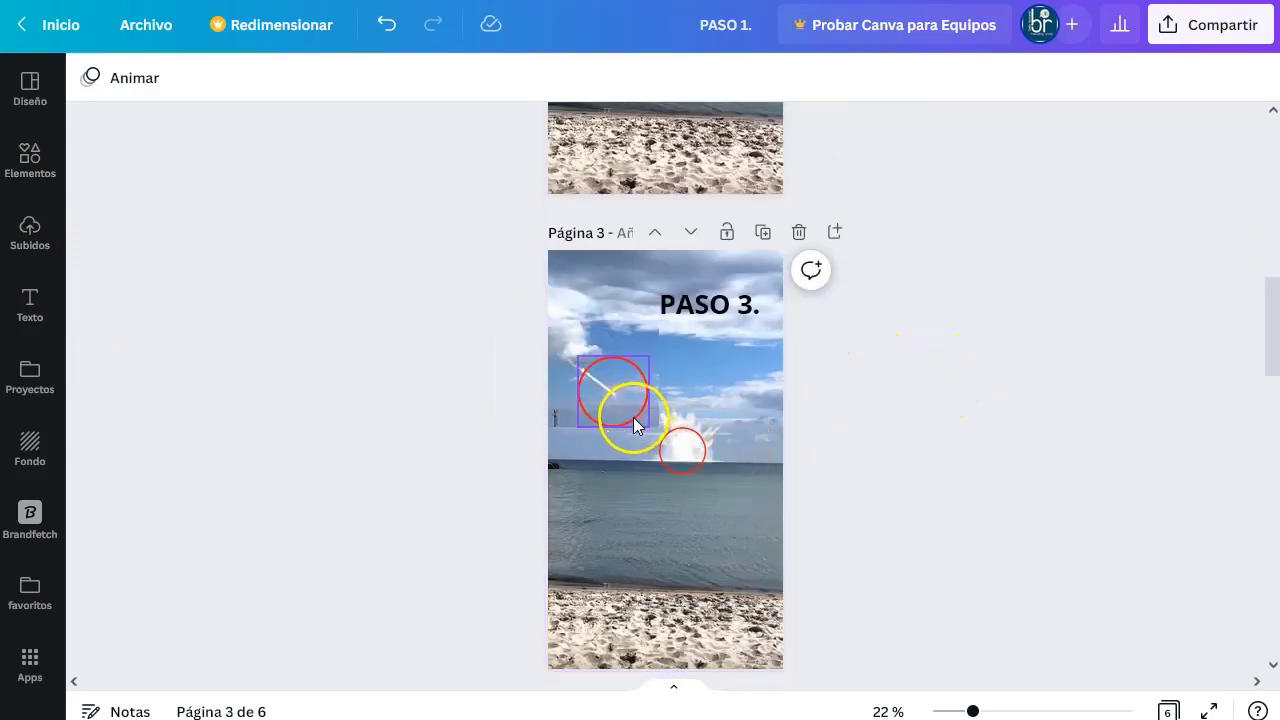
left_click(634, 420)
left_click(684, 472)
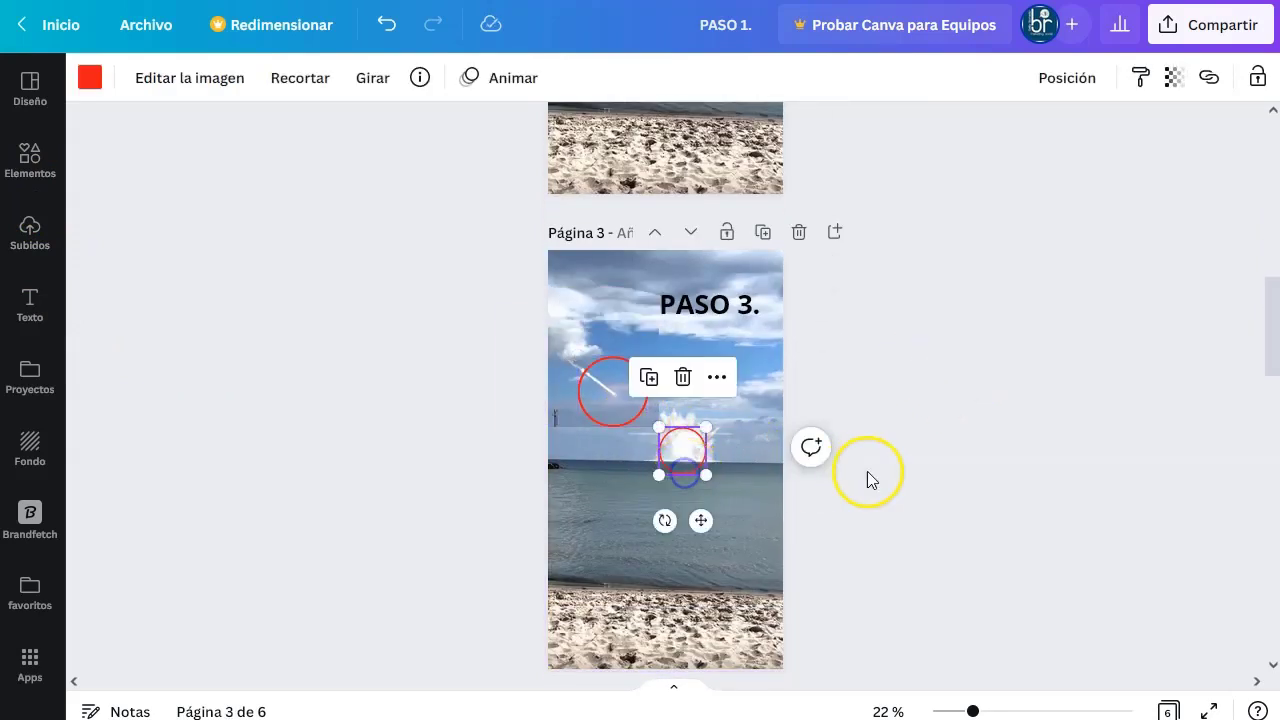
left_click(980, 475)
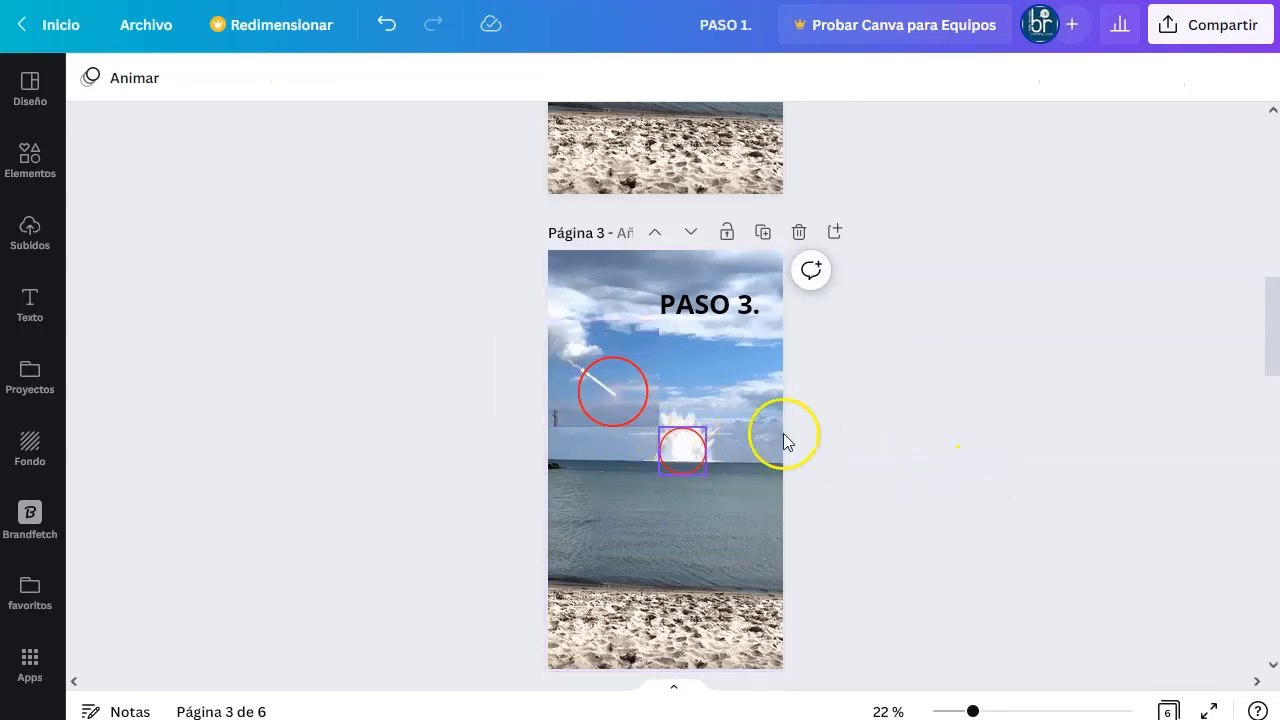
scroll(905, 413, "down", 5)
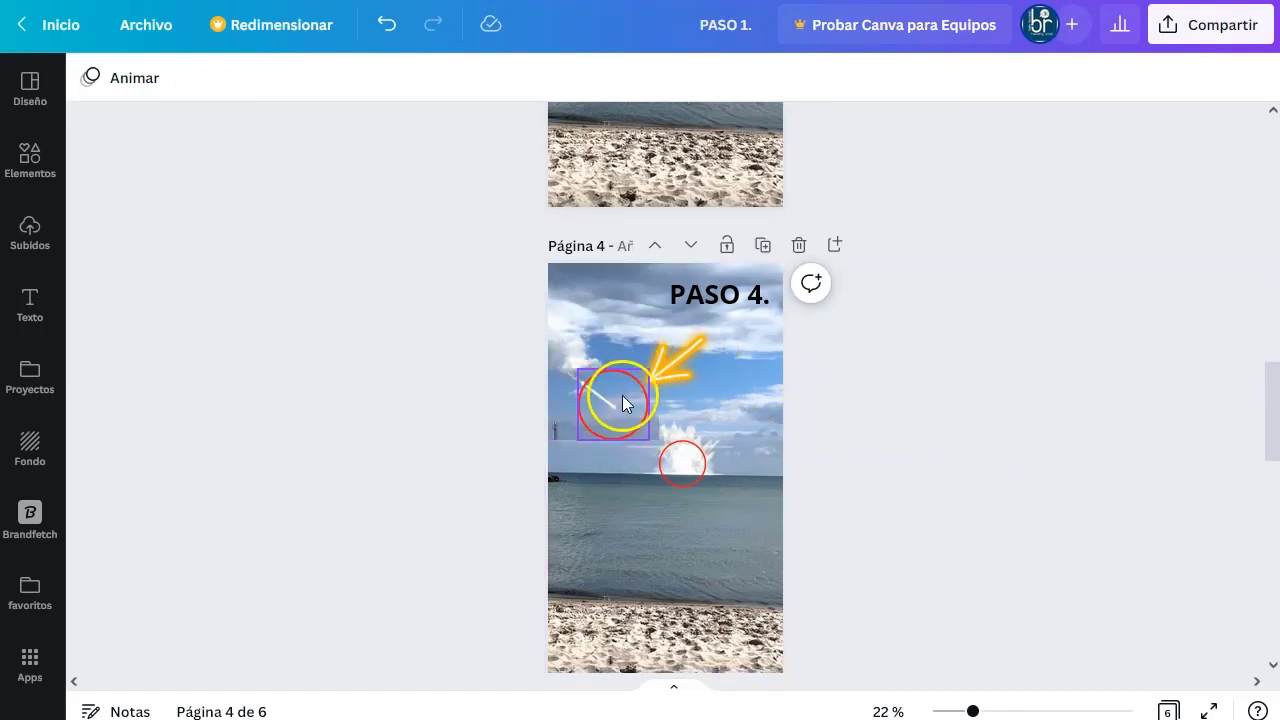
scroll(931, 380, "down", 5)
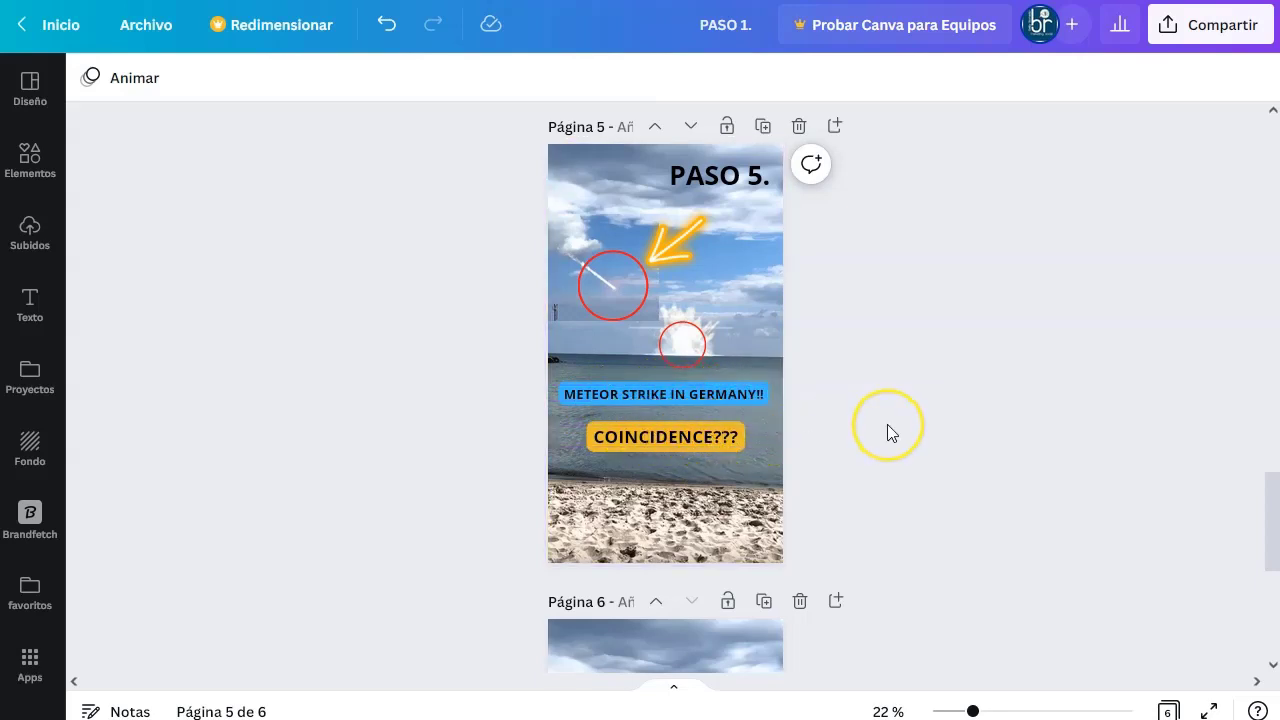
scroll(988, 415, "down", 5)
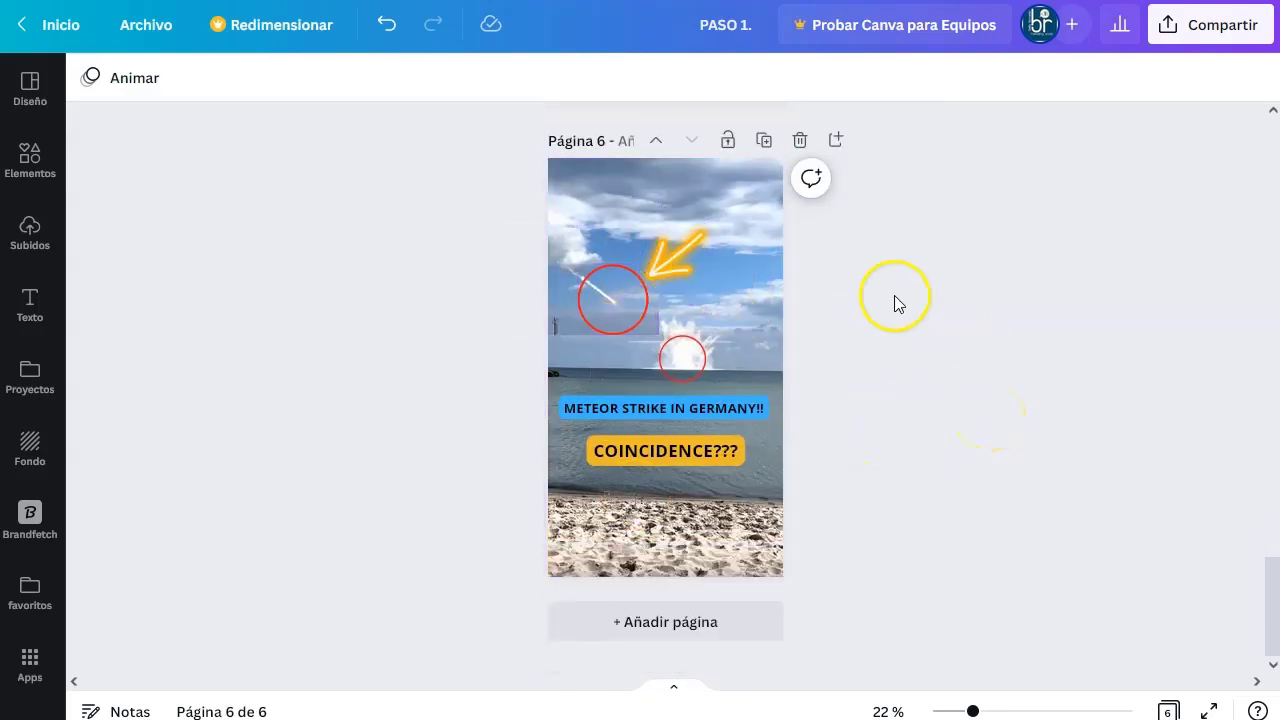
scroll(1023, 452, "up", 3)
scroll(1024, 445, "down", 2)
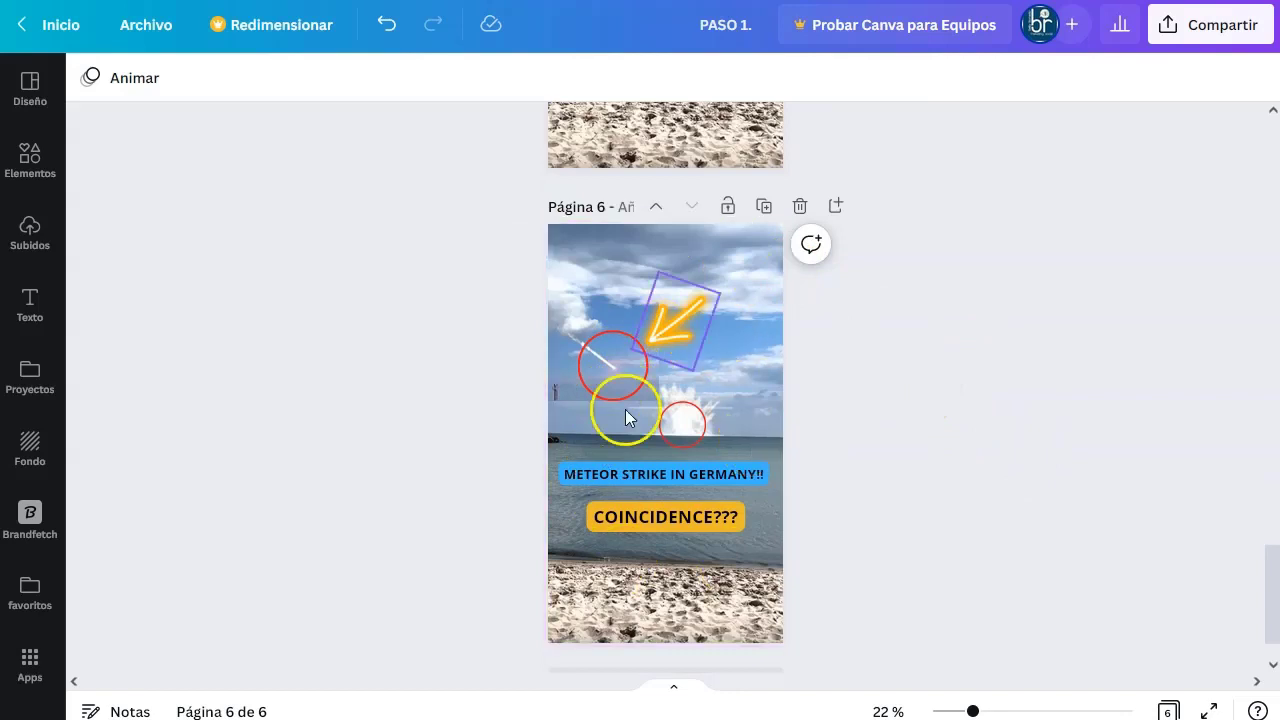
- Download only page 6 of the design as a PNG
left_click(1238, 30)
left_click(1188, 503)
left_click(1237, 391)
left_click(1221, 63)
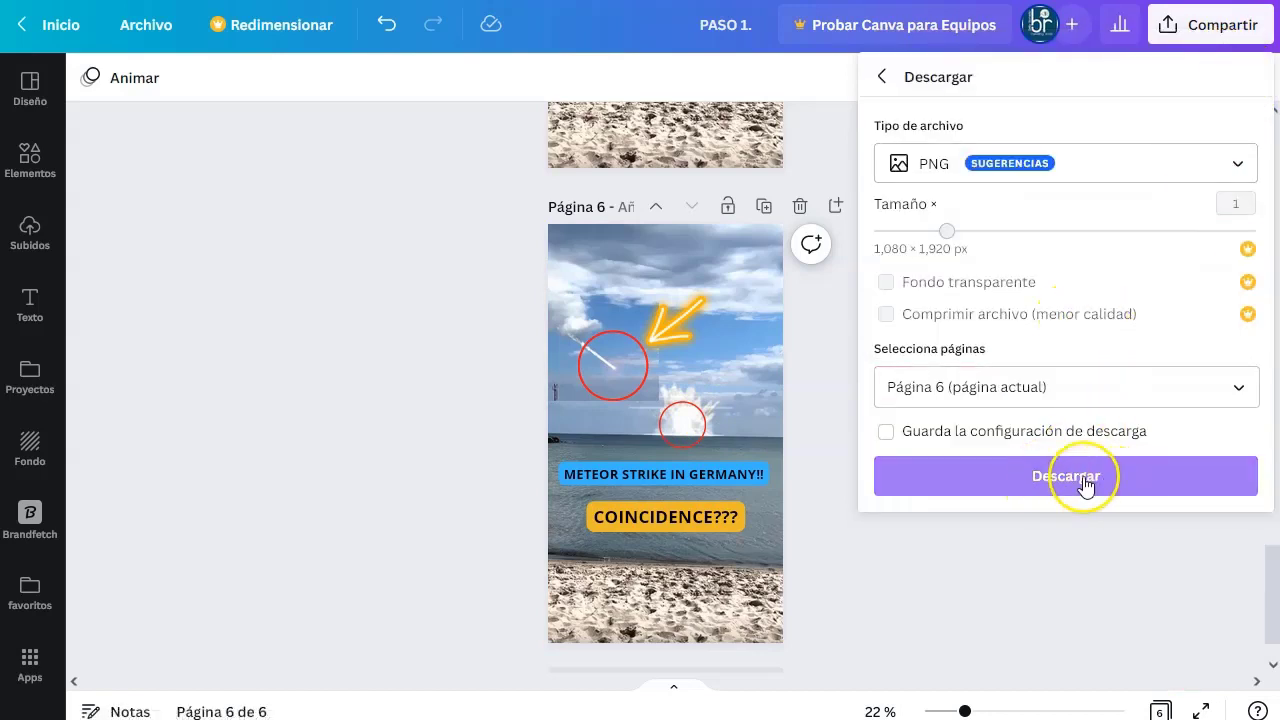
left_click(1087, 482)
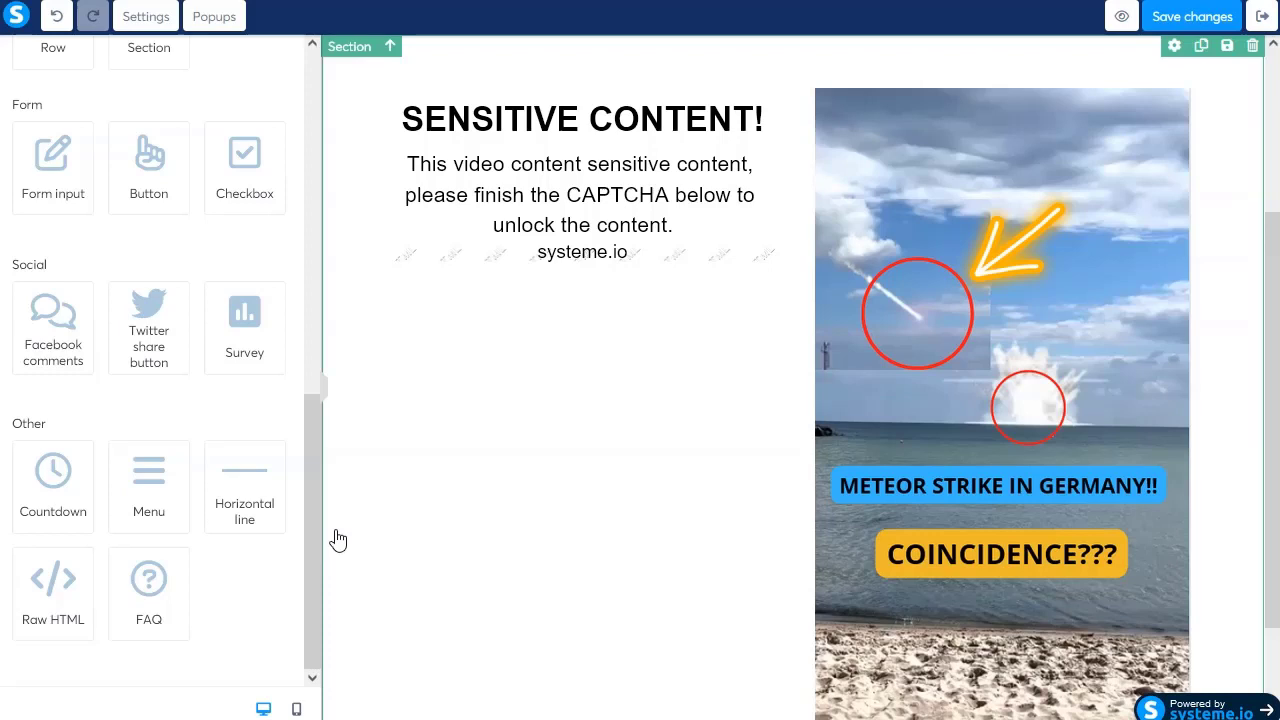
- Return to the systeme.io page, open the MyLead website in a new tab and look over its homepage
left_click(680, 294)
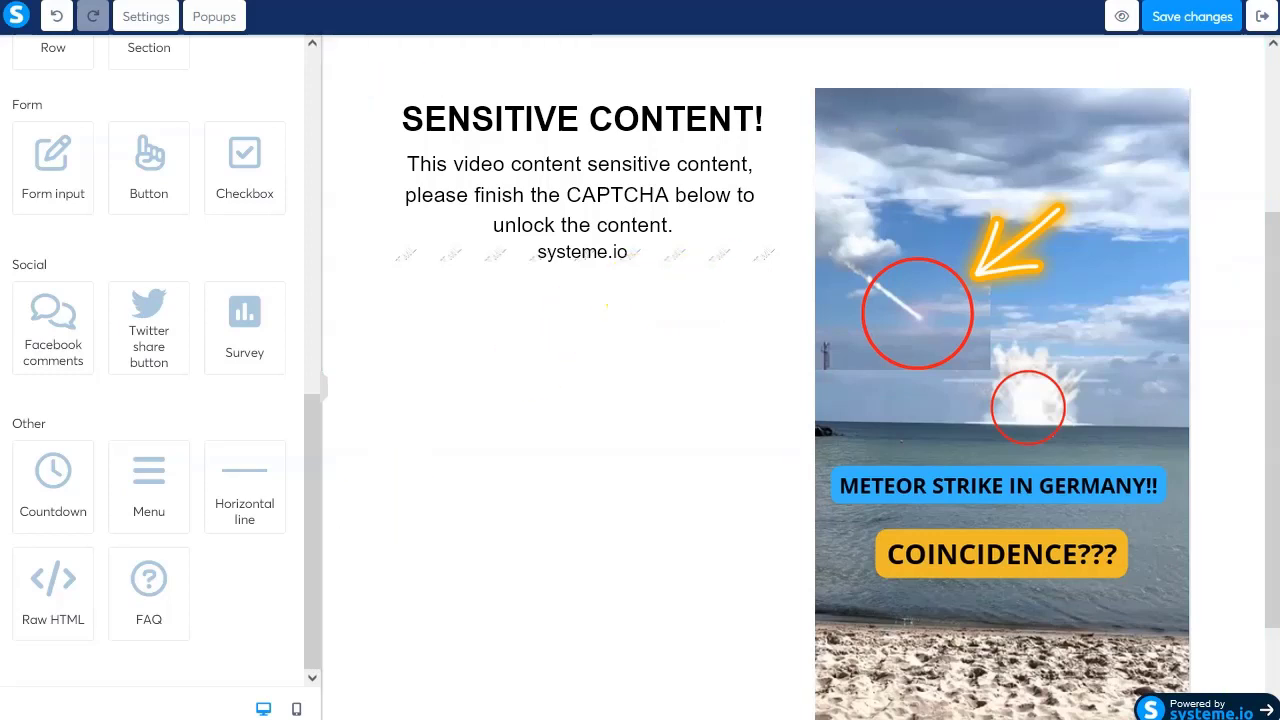
key("ctrl+t")
left_click(582, 337)
key("ctrl+v")
key("Return")
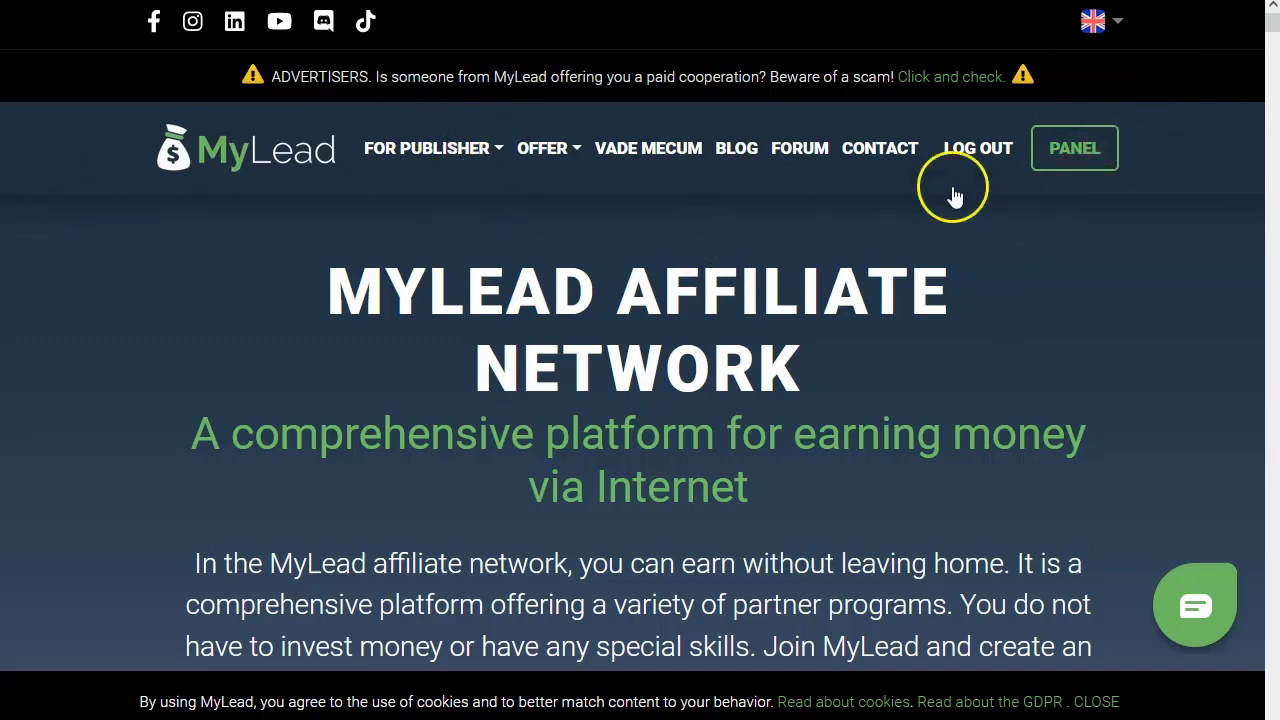
scroll(417, 369, "down", 7)
scroll(417, 369, "up", 7)
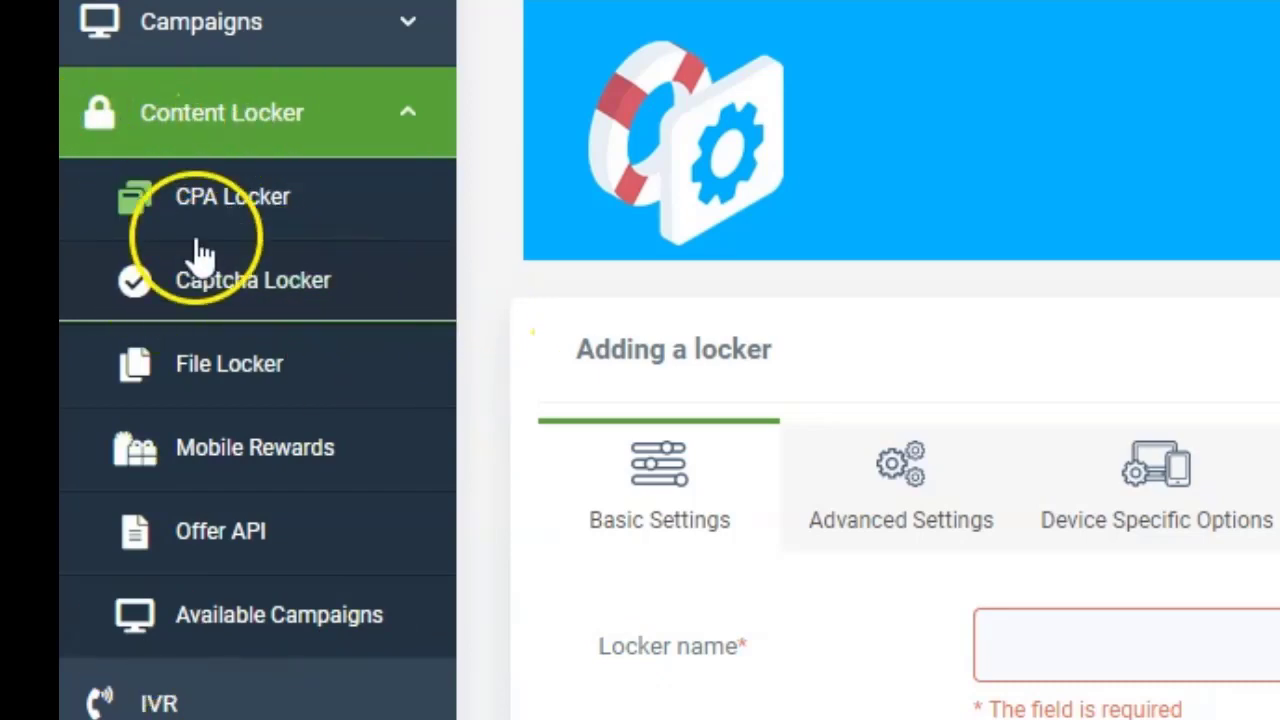
- Open the Captcha Locker page in the MyLead panel and read how it works and the list of lockers
left_click(220, 286)
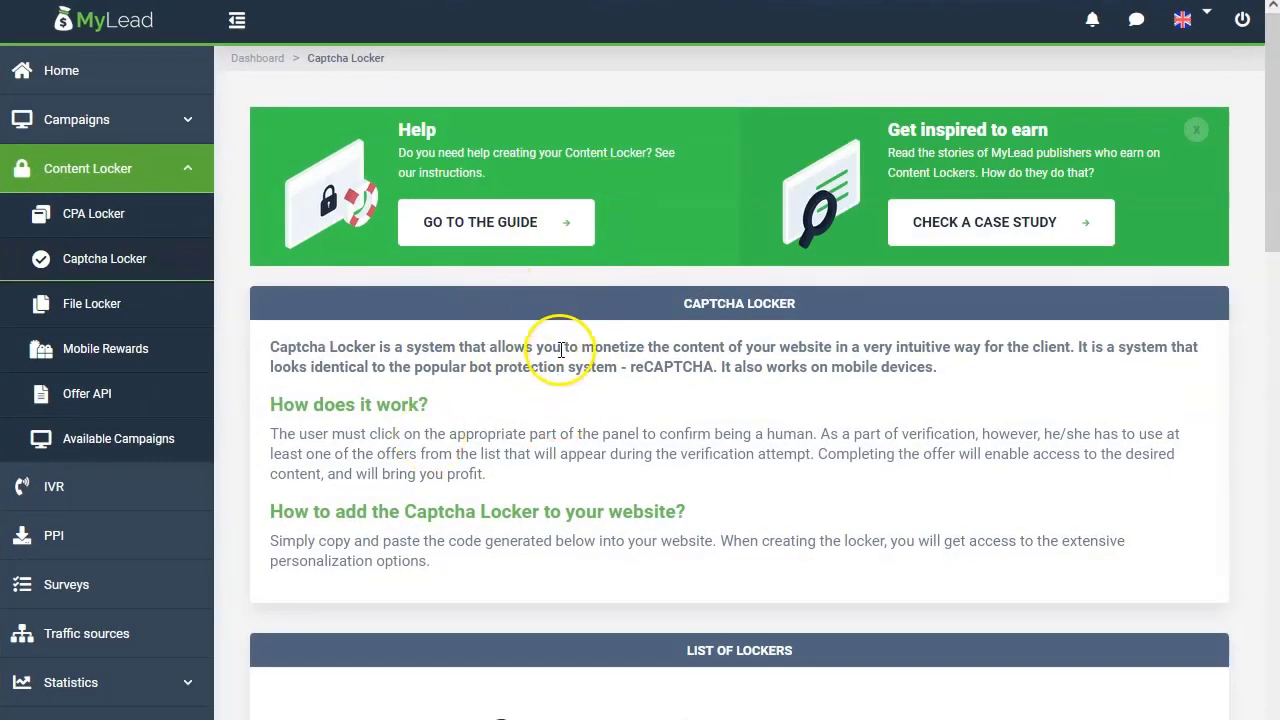
scroll(560, 345, "down", 4)
scroll(745, 263, "down", 2)
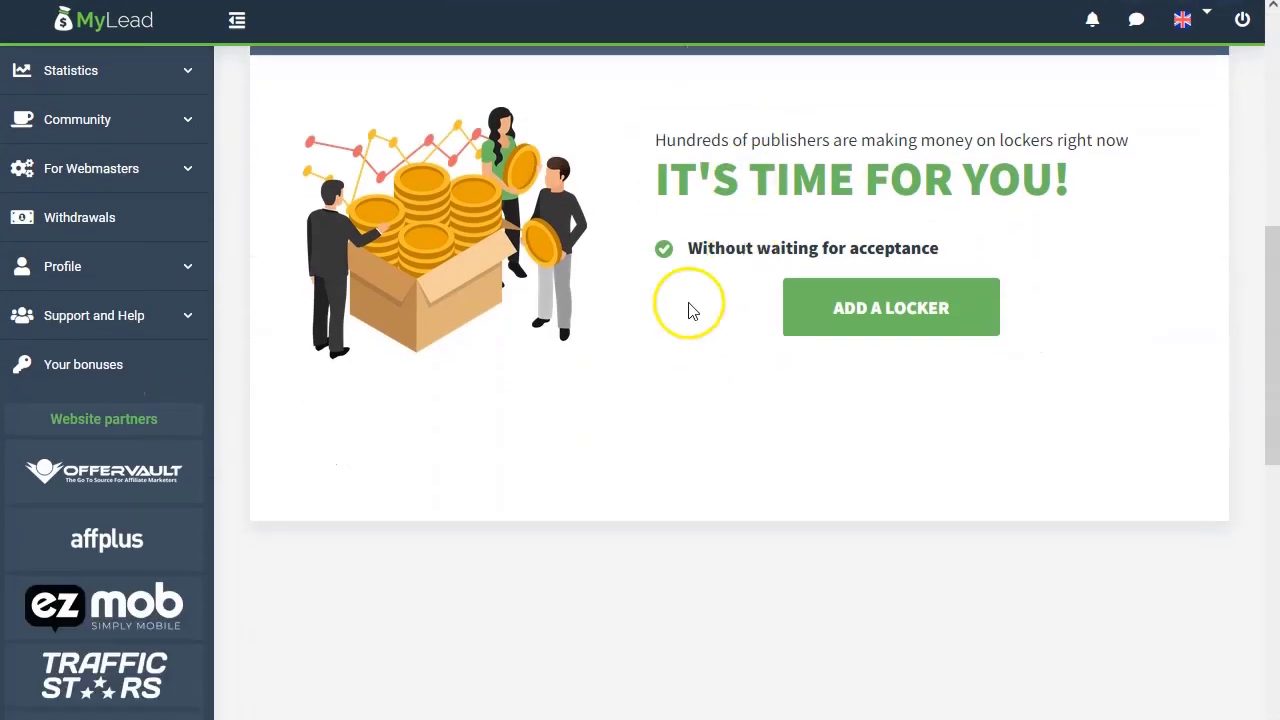
scroll(614, 512, "down", 3)
scroll(614, 500, "up", 4)
scroll(609, 480, "up", 5)
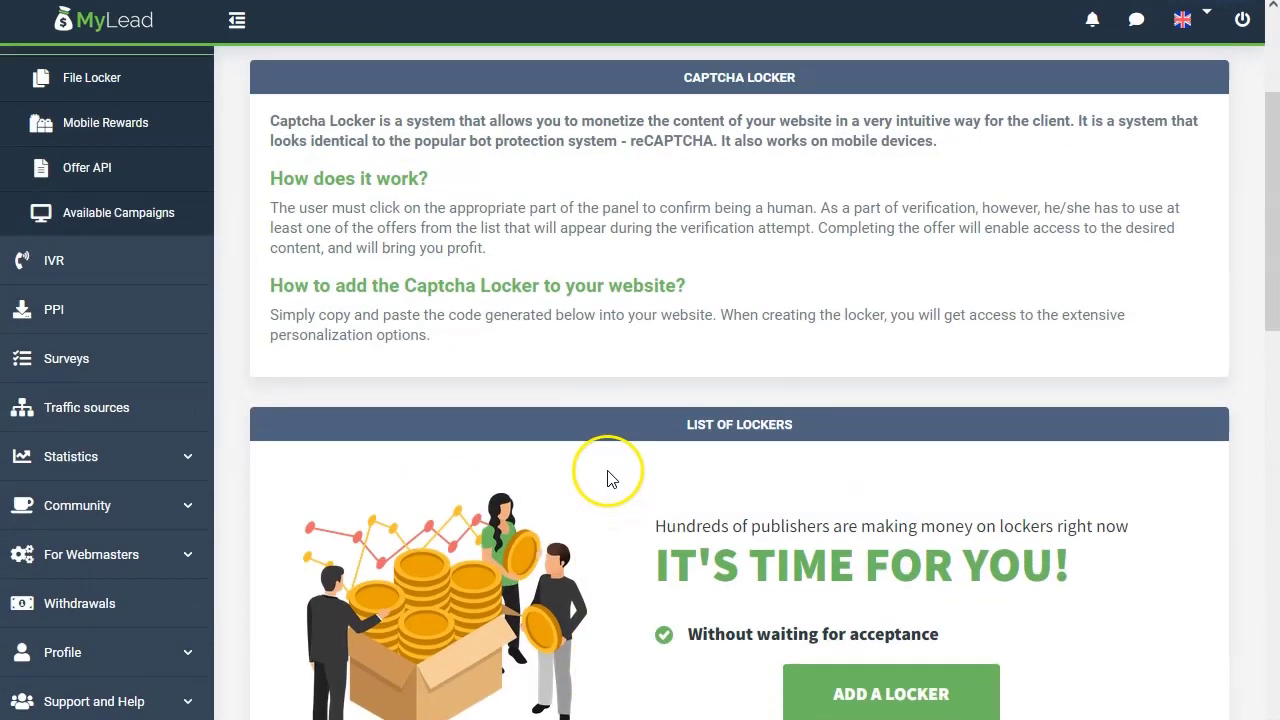
scroll(980, 600, "down", 3)
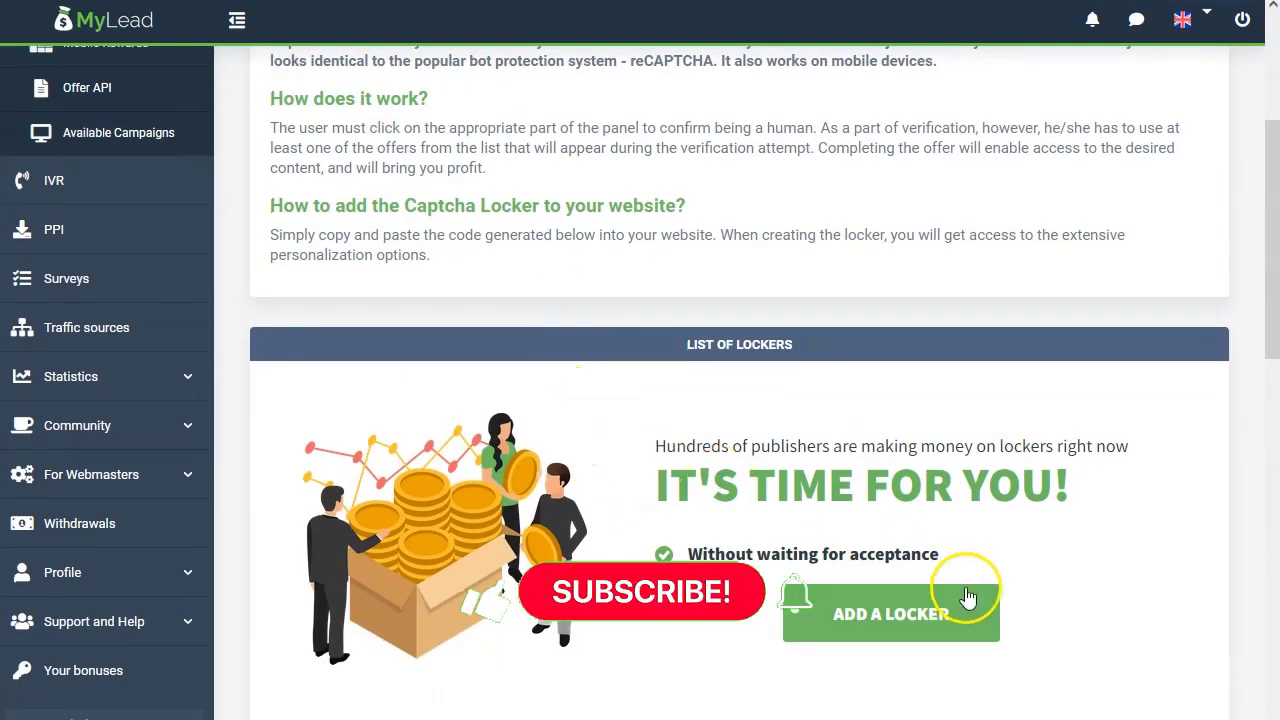
- Add a new captcha locker and enter "yt shorts-1" as the locker name
left_click(877, 622)
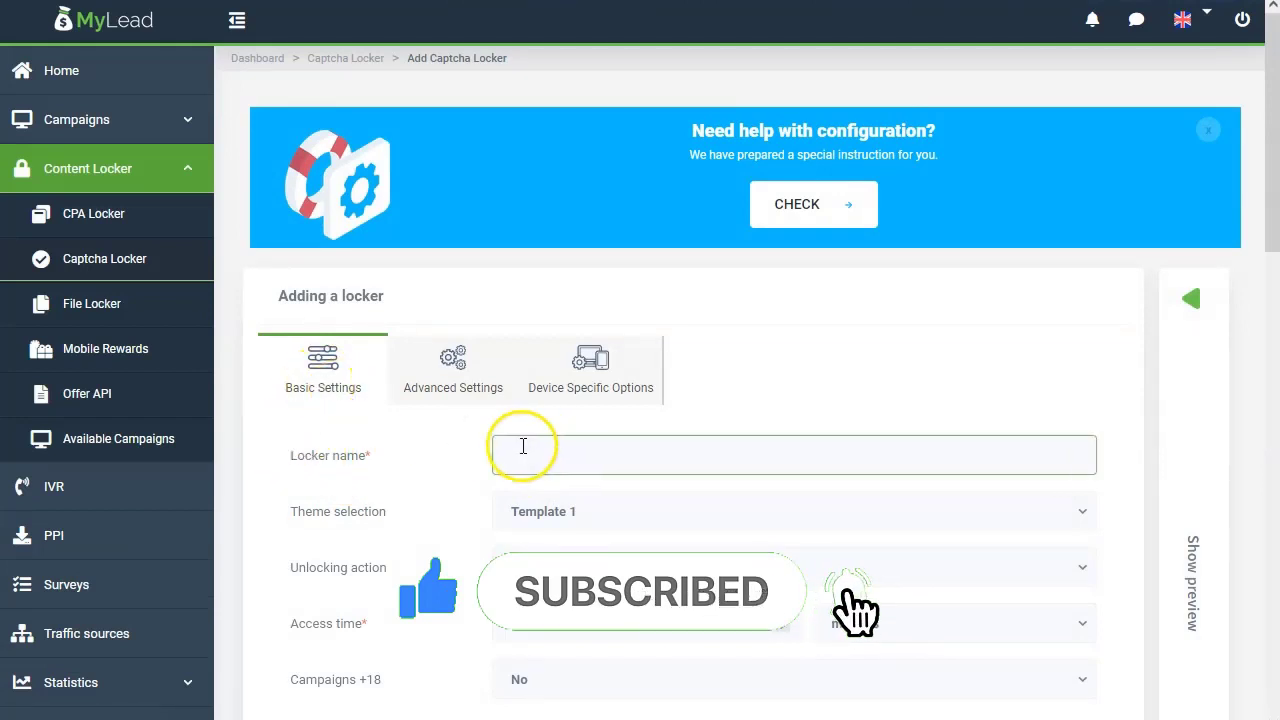
left_click(586, 446)
scroll(638, 508, "down", 1)
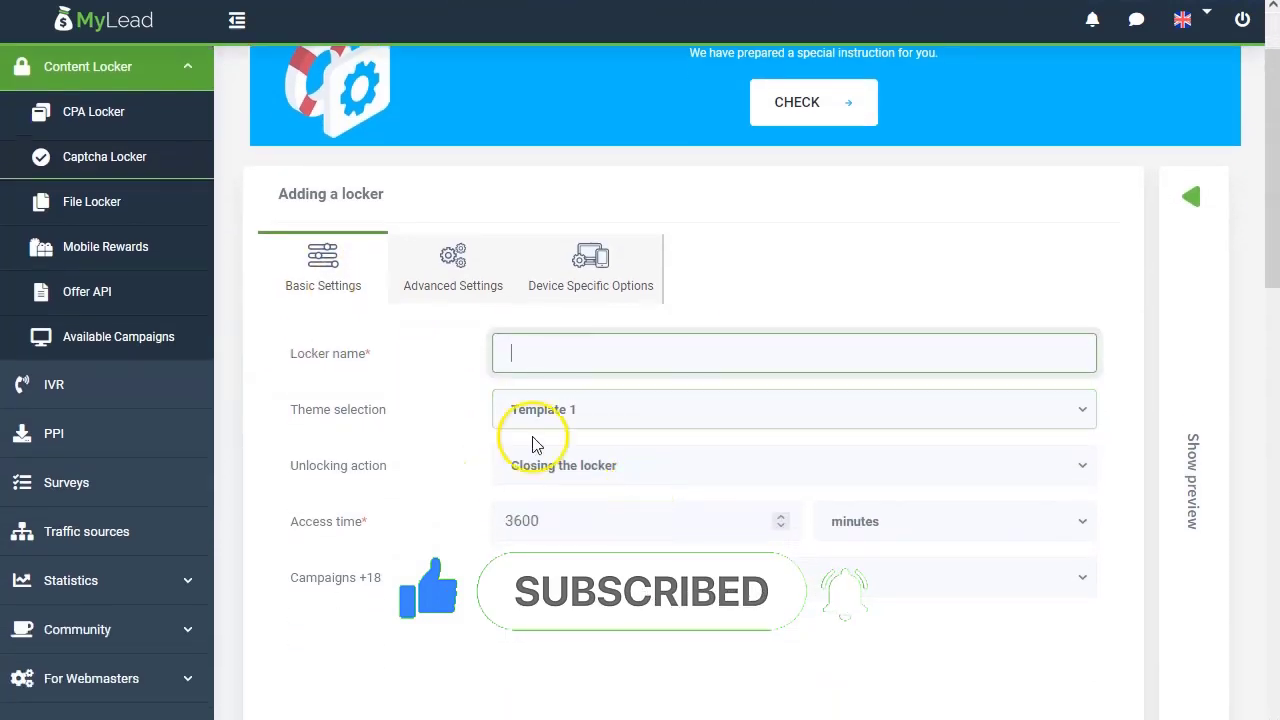
type("t shorts-1")
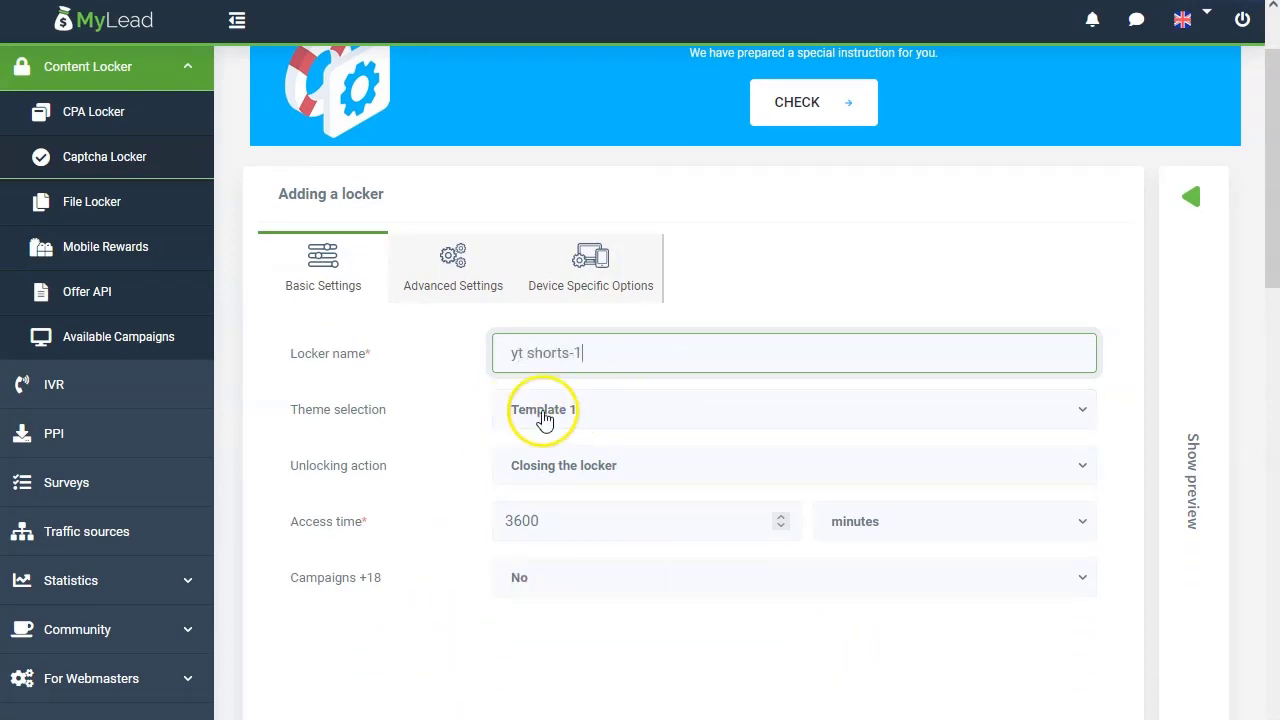
- Look at the locker's theme choices, keeping Template 1, and examine the Unlocking action setting
left_click(622, 404)
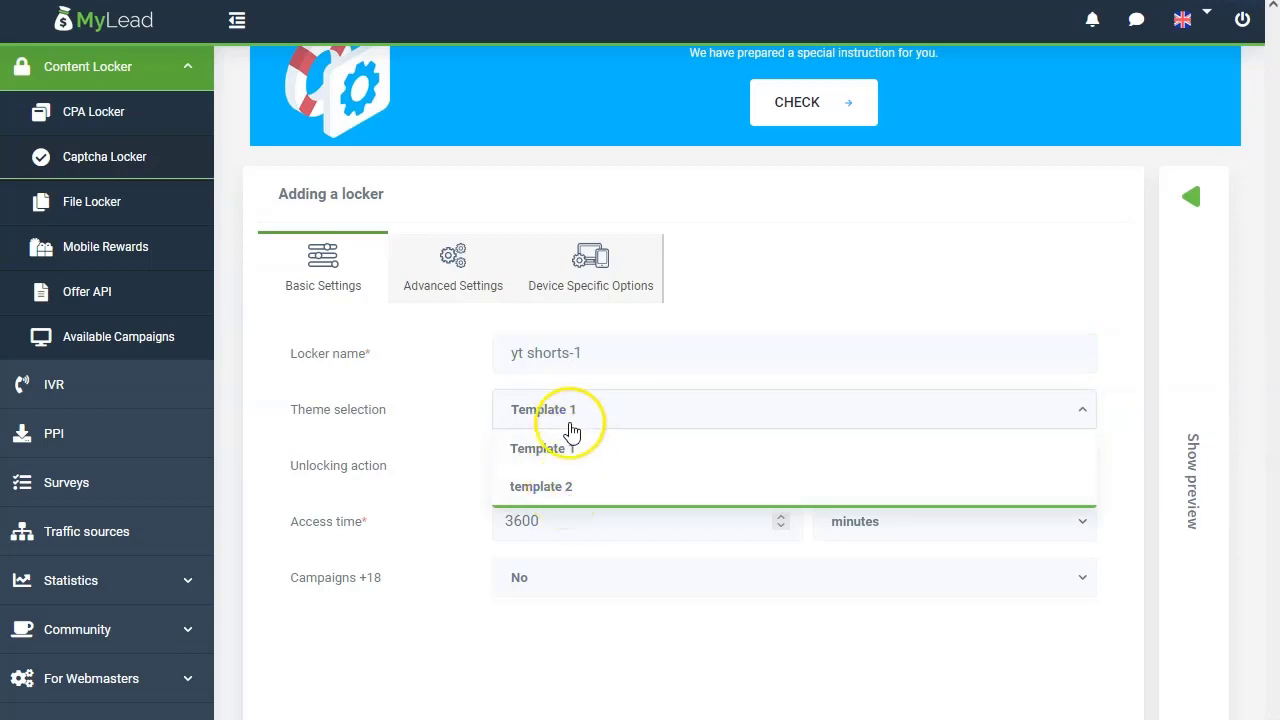
left_click(606, 408)
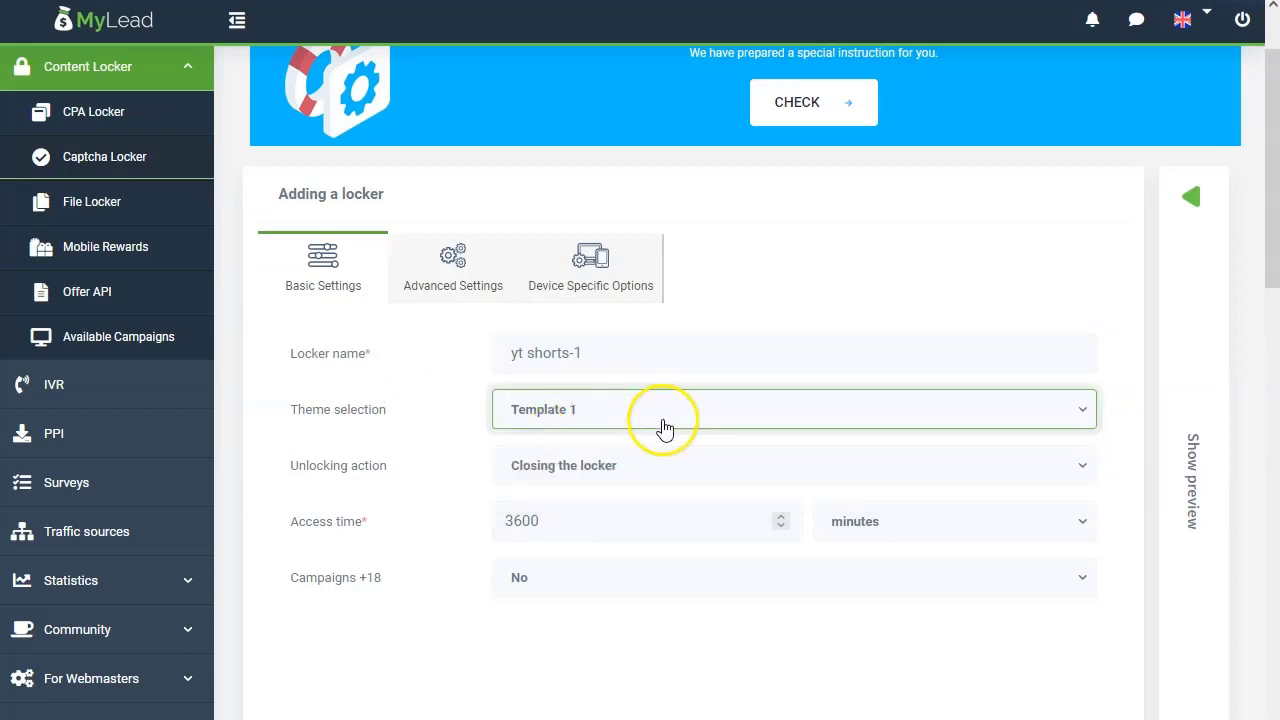
left_click(646, 470)
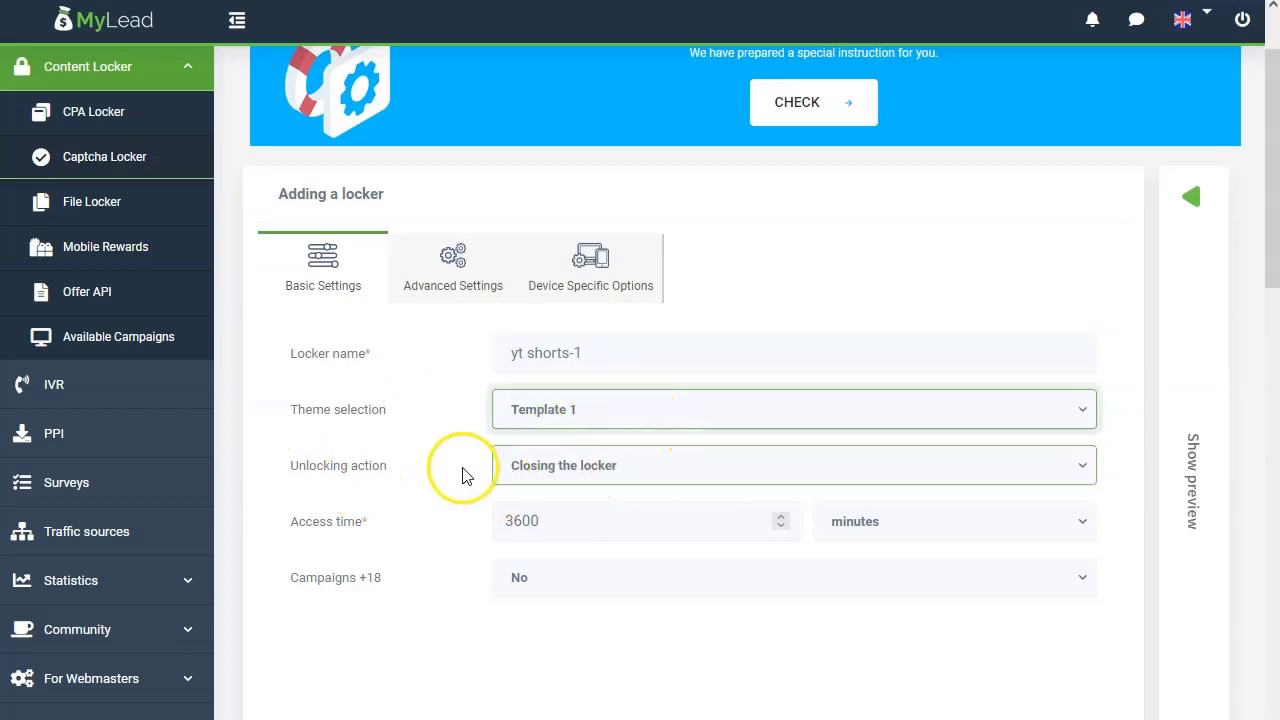
left_click_drag(292, 472, 313, 473)
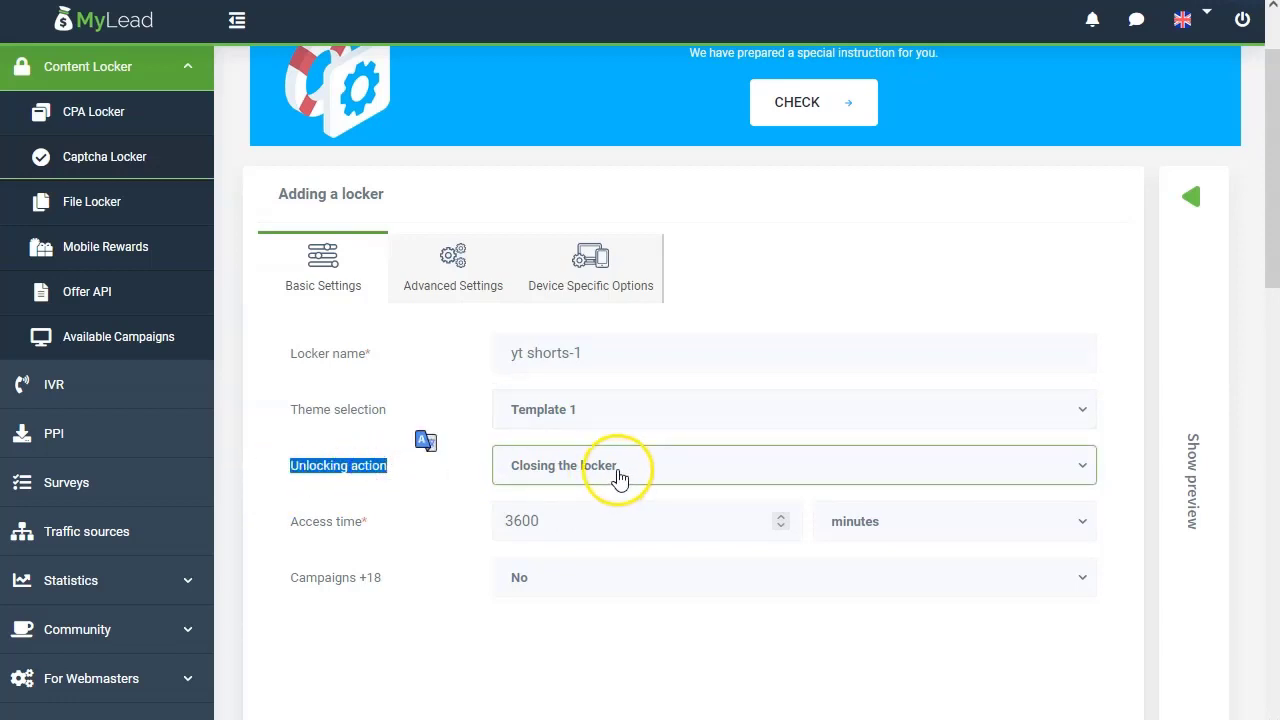
left_click(425, 488)
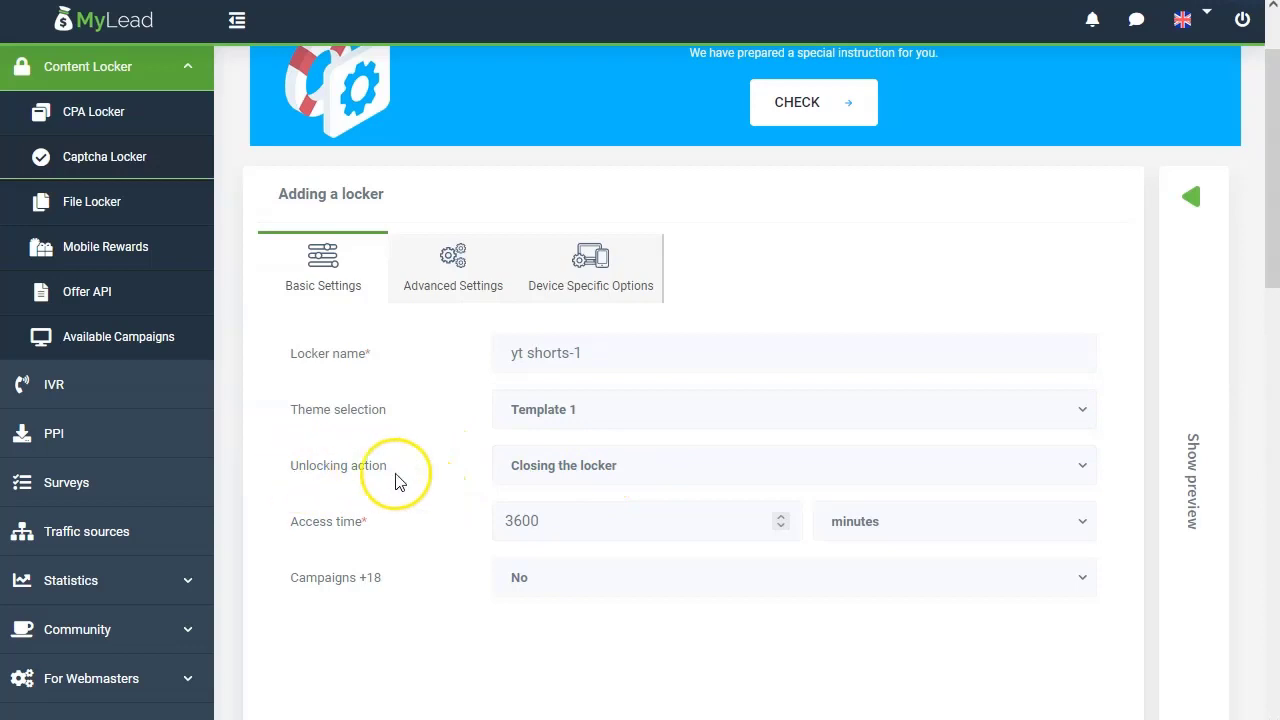
left_click(605, 475)
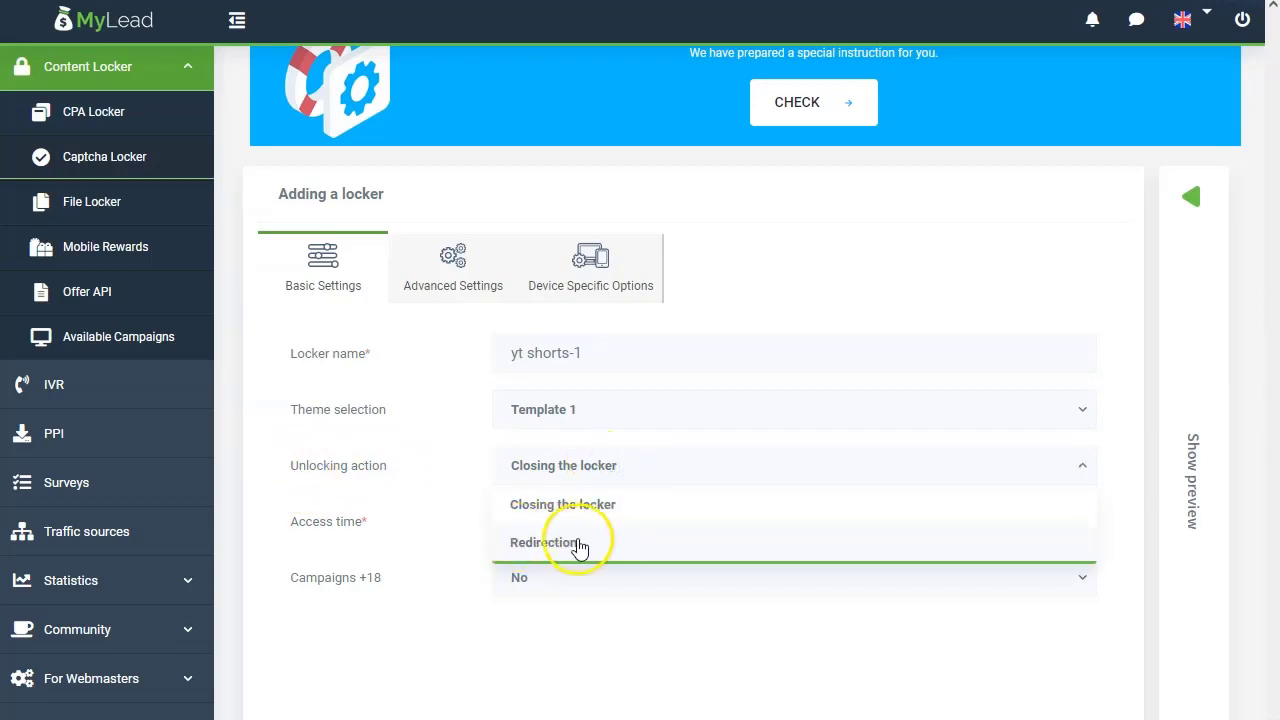
left_click(528, 544)
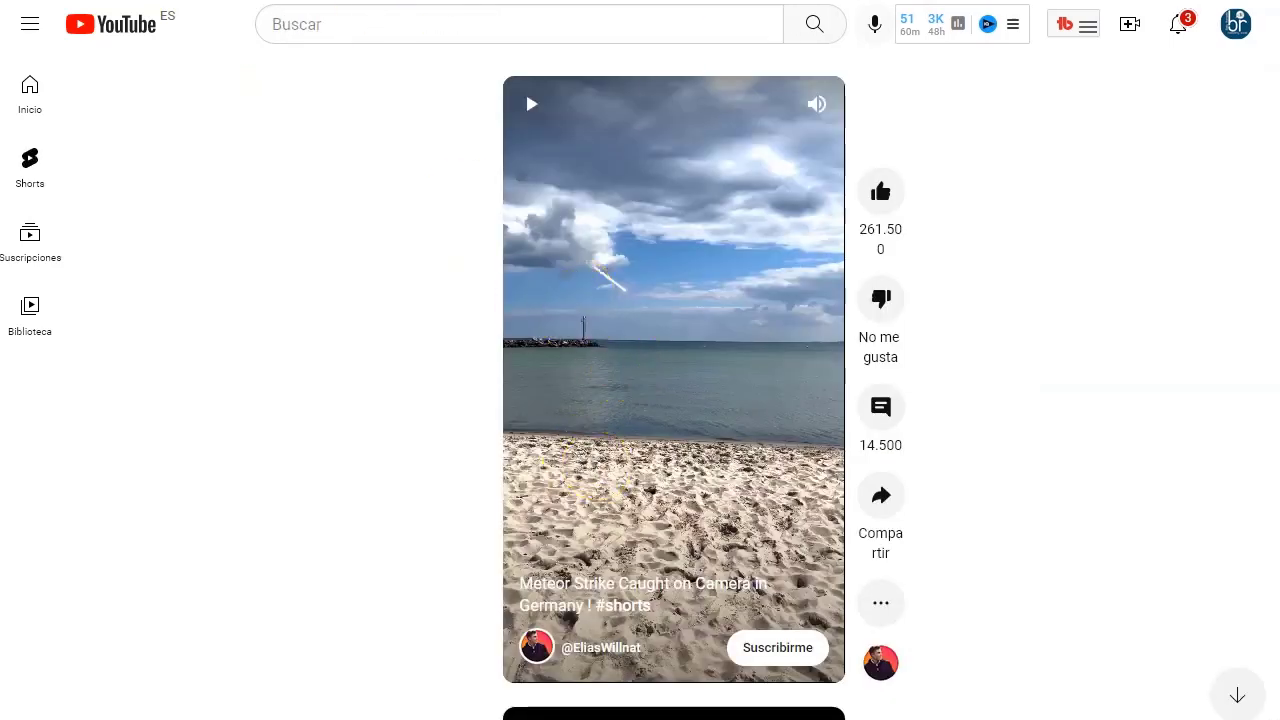
key("ctrl+l")
key("Escape")
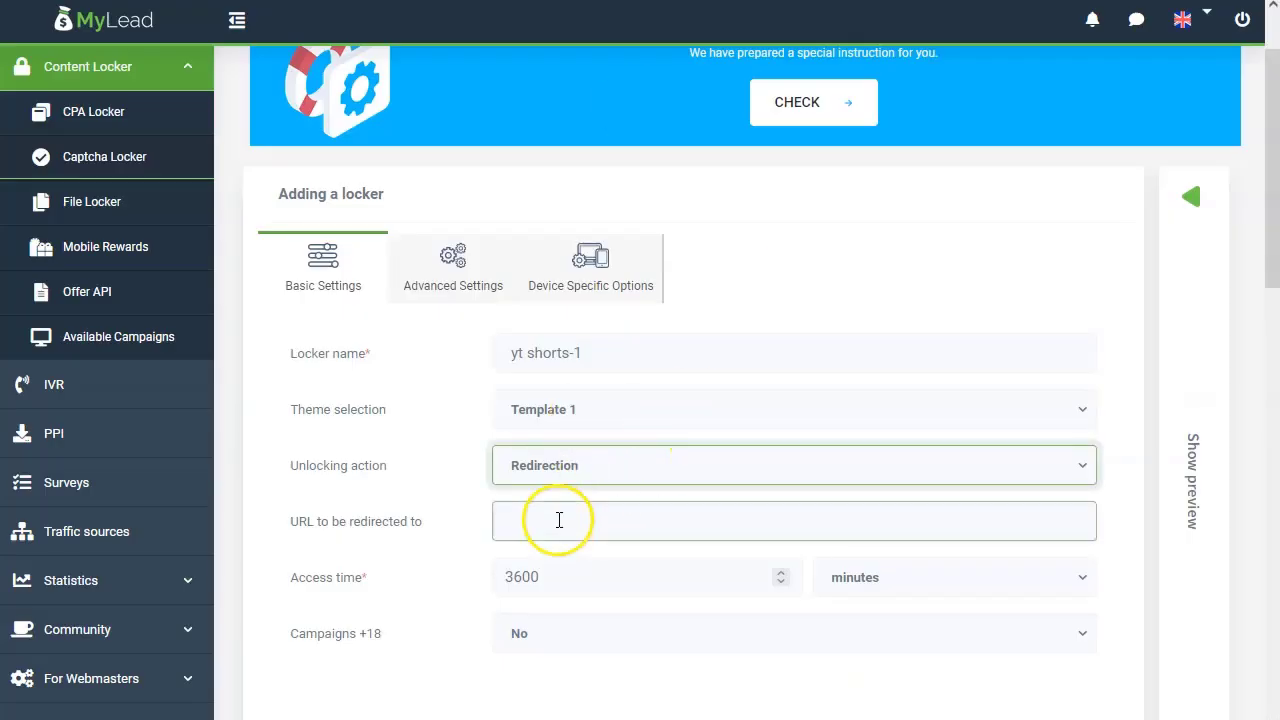
left_click(560, 517)
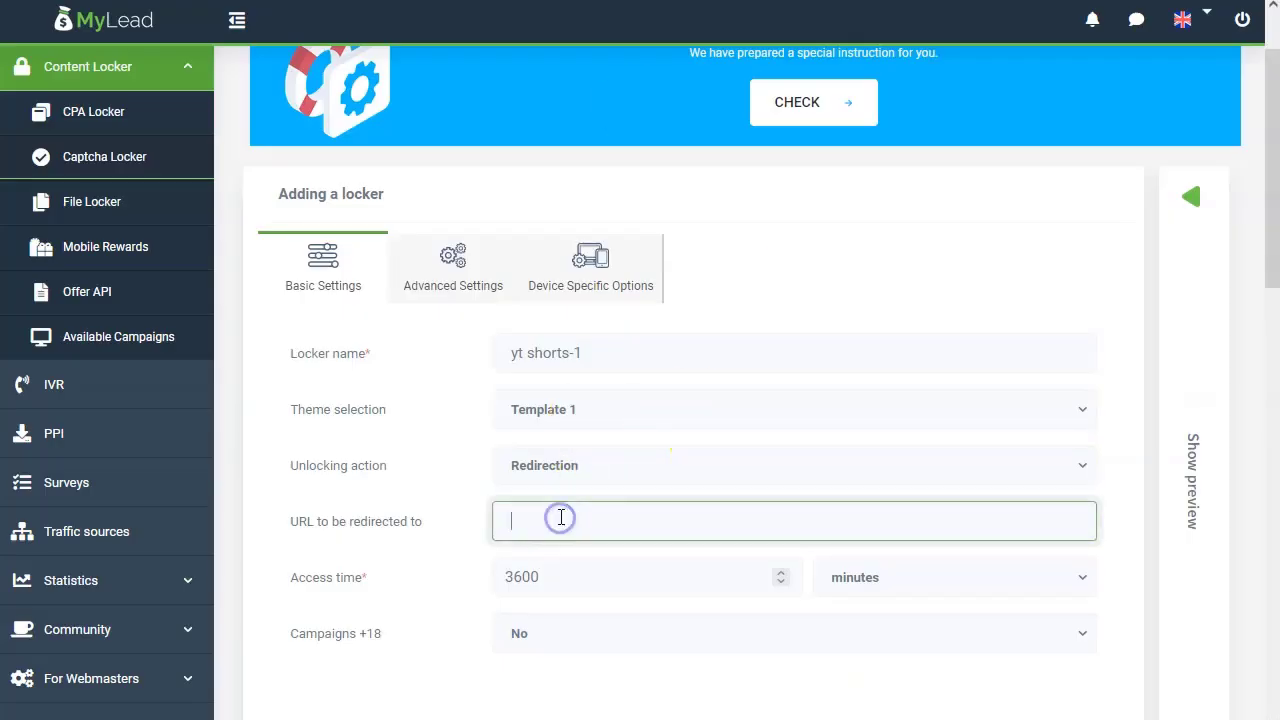
type("https://www.youtube.com/shorts/Km-NwbYAGI0")
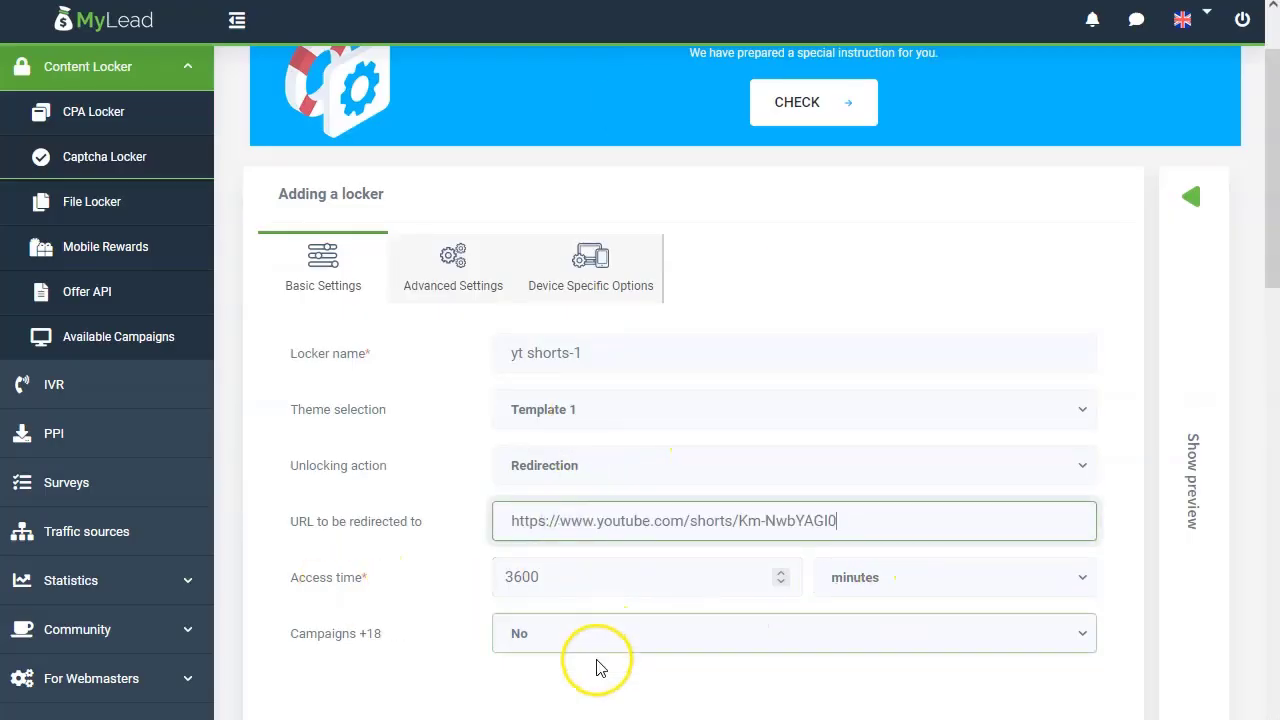
- Check the remaining basic settings and save the new captcha locker
scroll(391, 680, "down", 1)
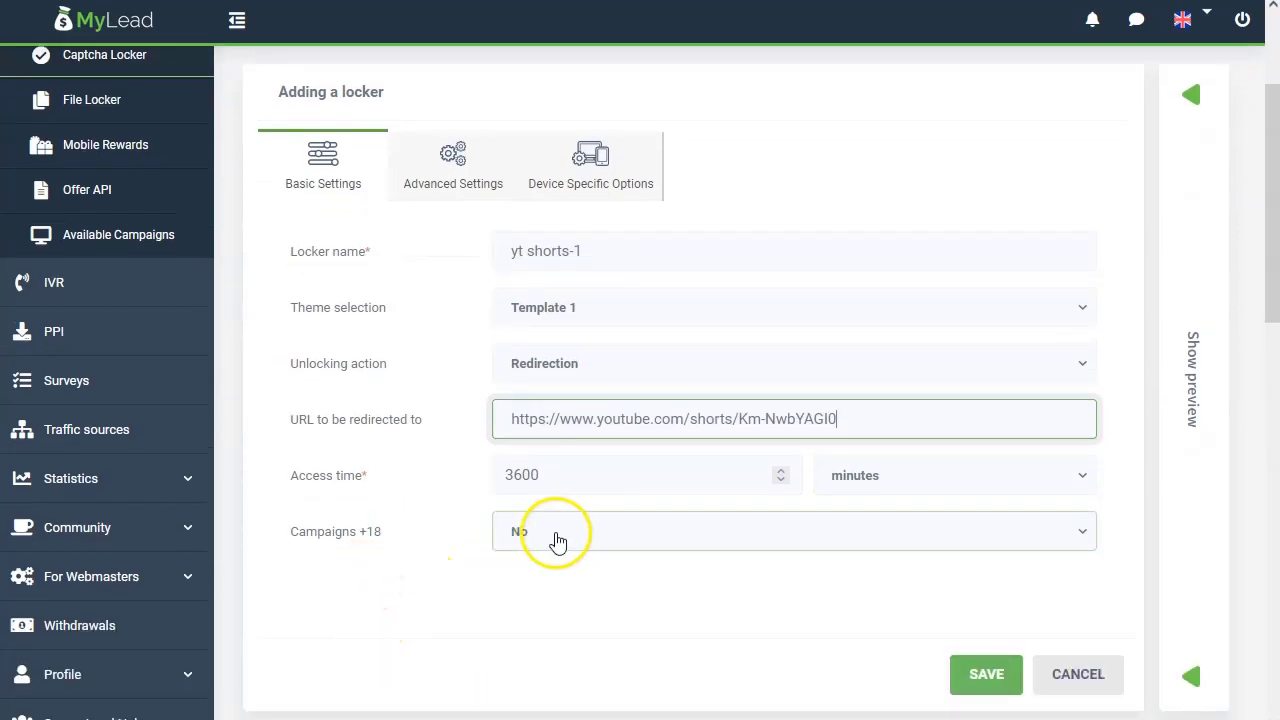
scroll(684, 500, "up", 2)
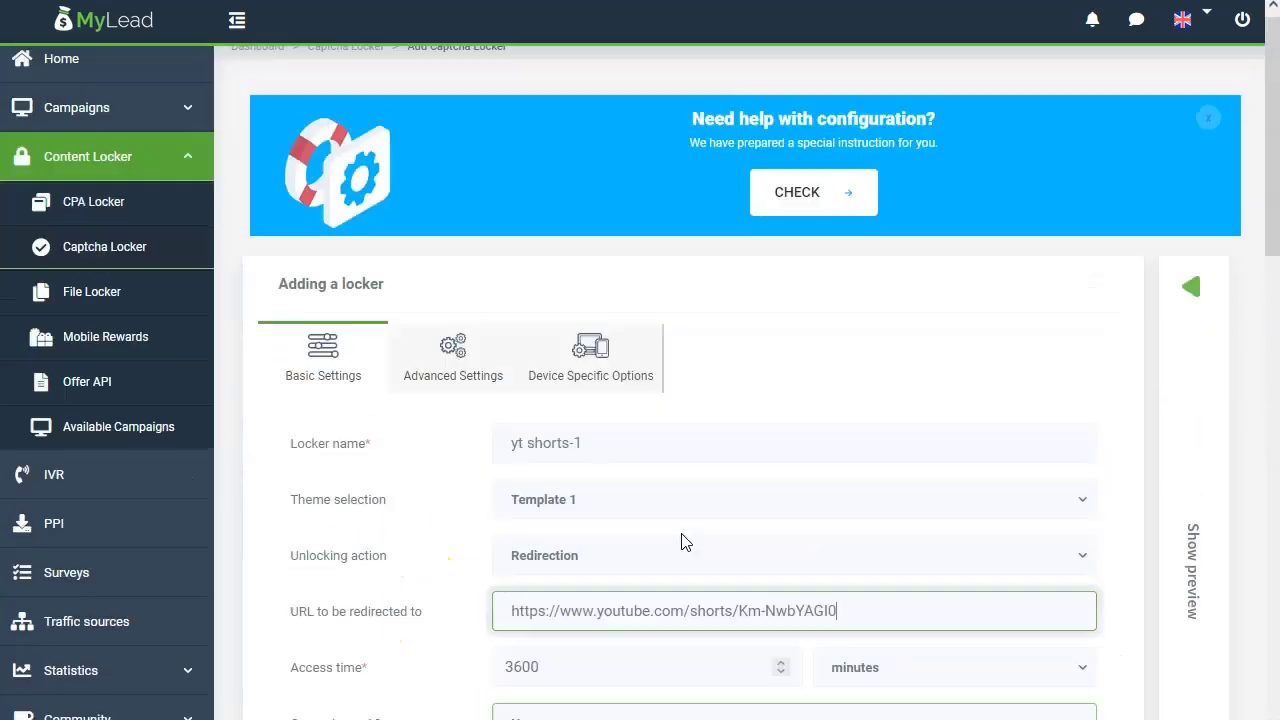
scroll(698, 377, "down", 2)
left_click(975, 695)
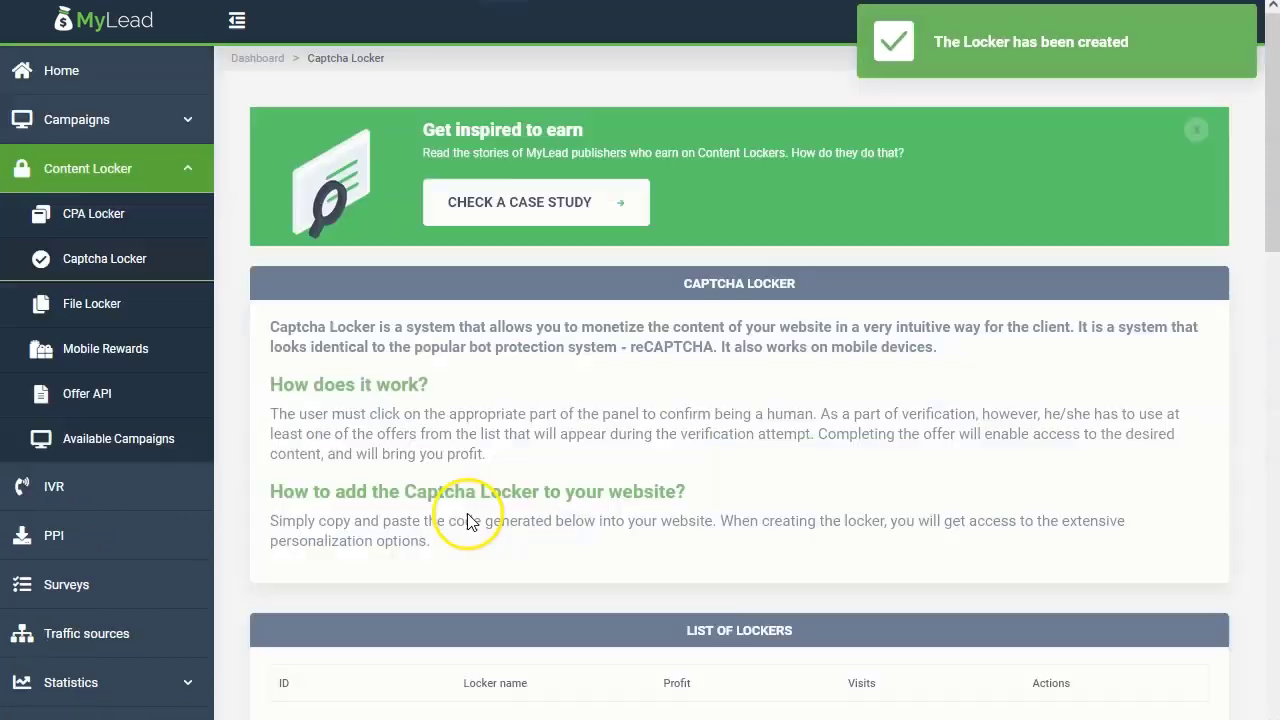
- Open the campaign list of the yt shorts-1 locker and filter the available campaigns to the CPL and PPI types
scroll(355, 375, "down", 4)
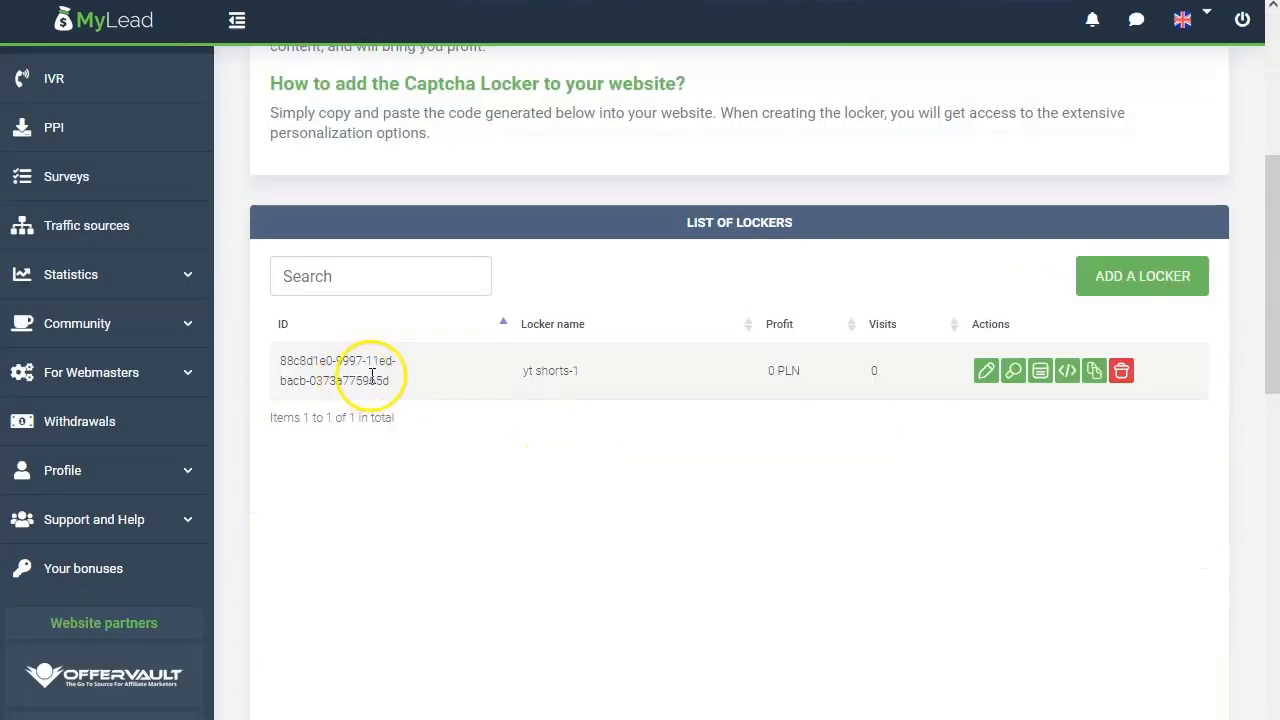
left_click(1041, 373)
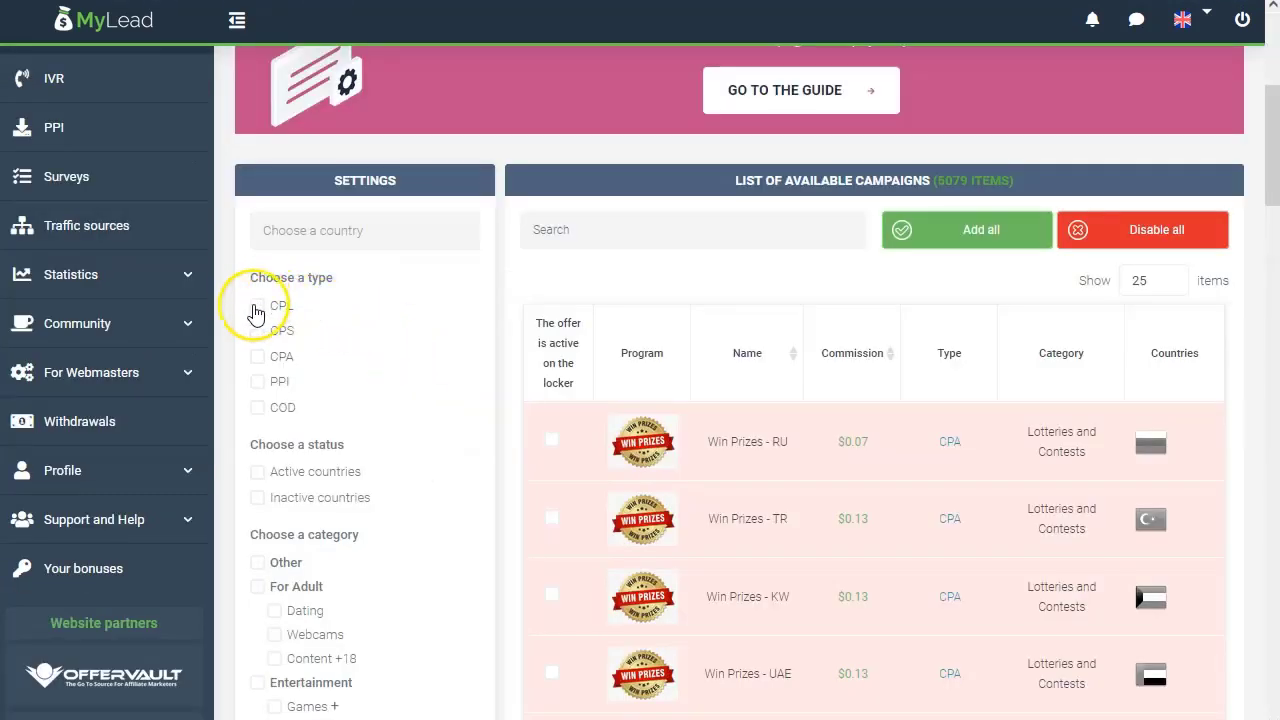
left_click(257, 305)
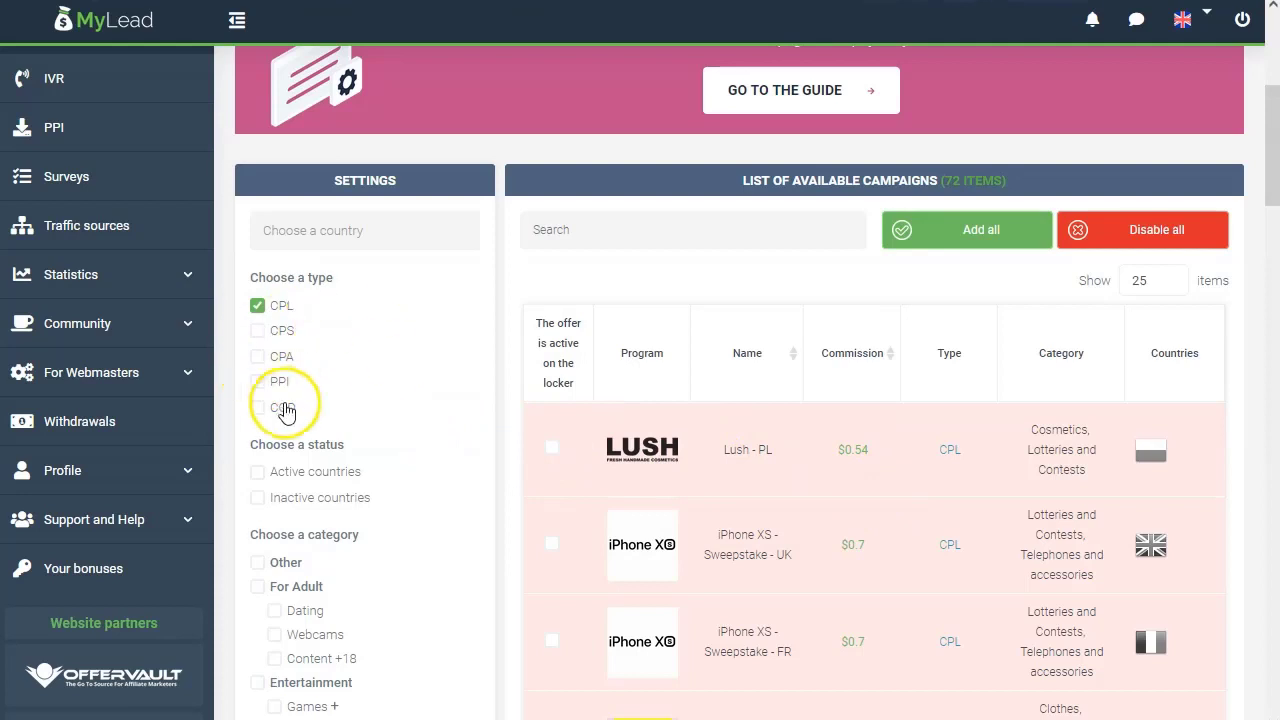
left_click(258, 385)
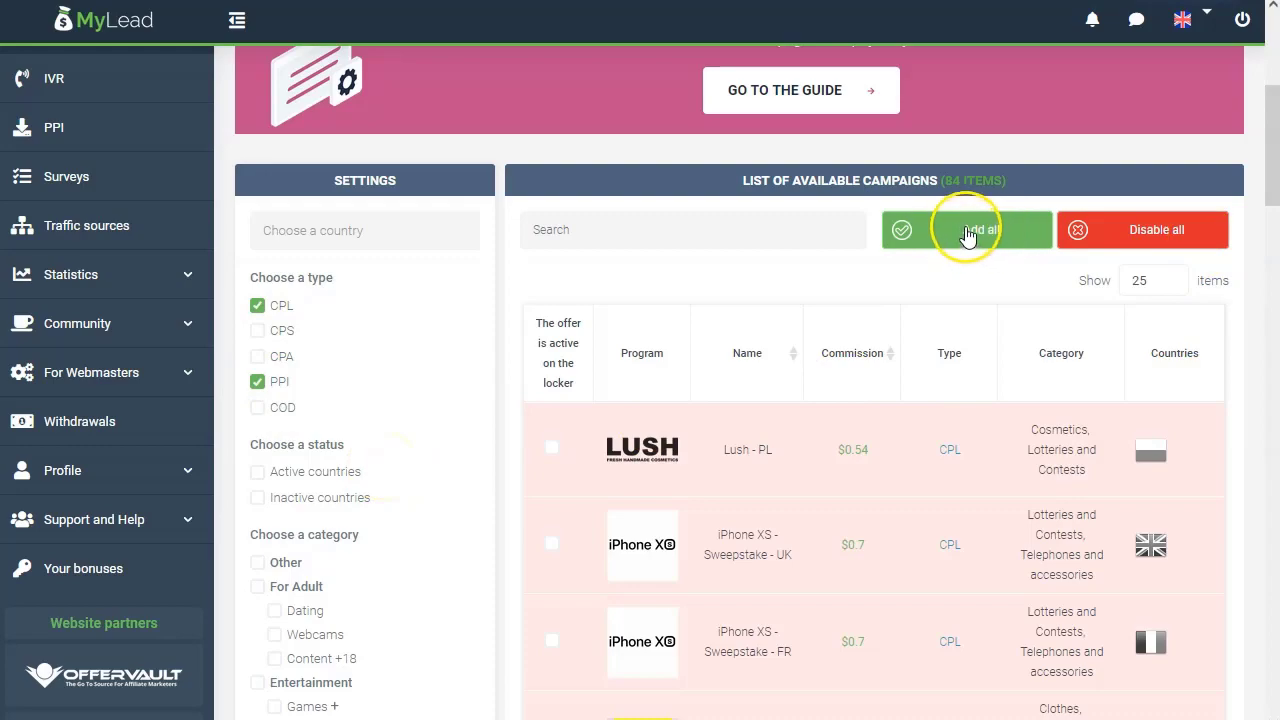
- Look through the filtered campaigns and add all of them to the locker
scroll(723, 509, "down", 10)
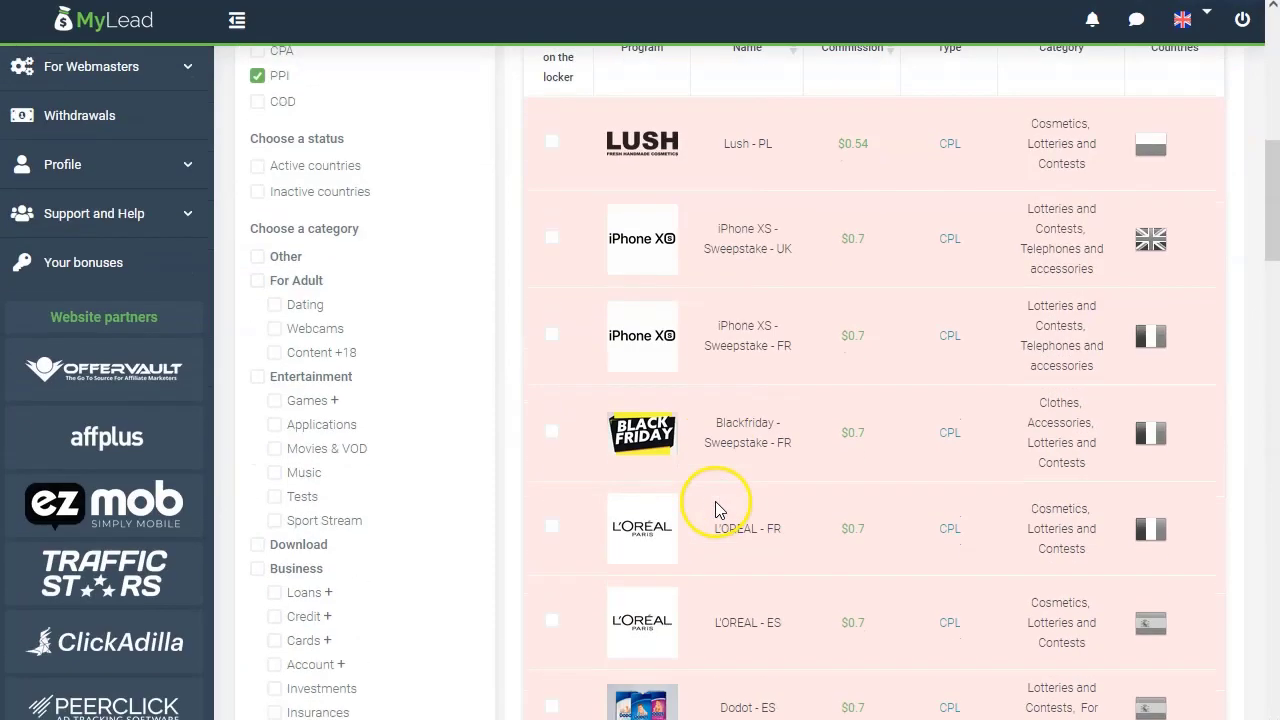
scroll(717, 509, "up", 12)
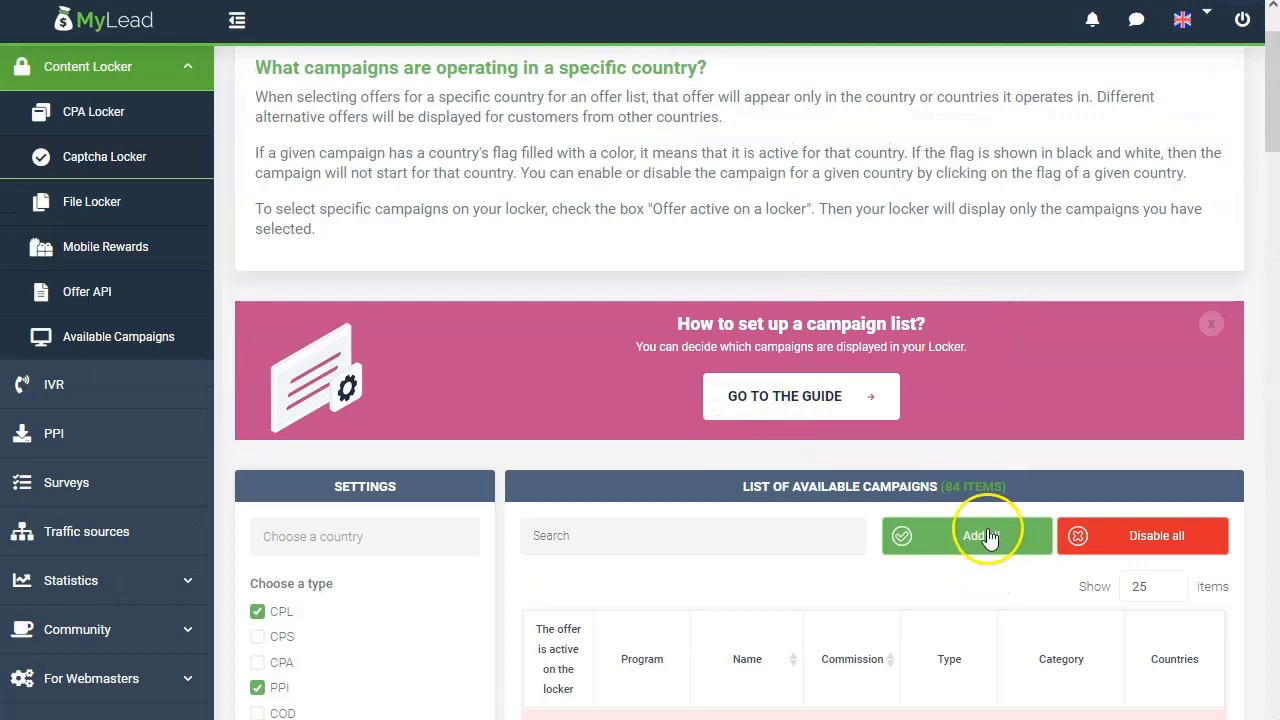
left_click(988, 537)
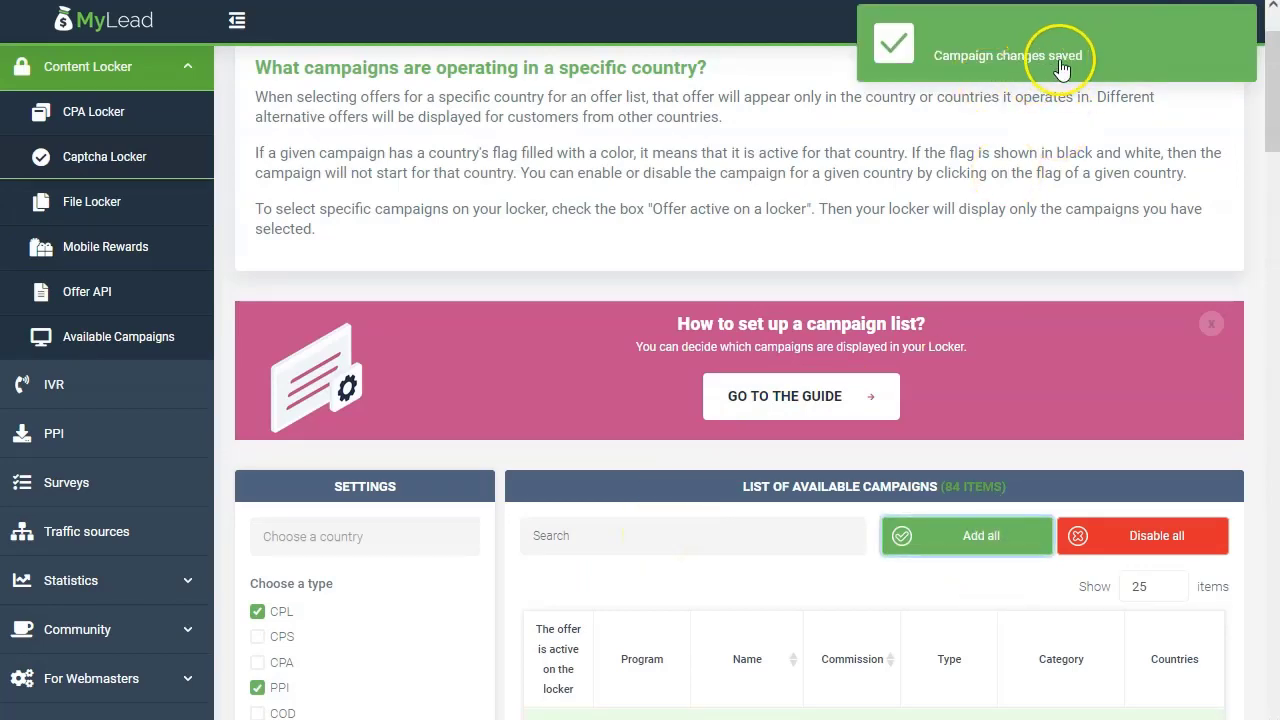
scroll(599, 412, "down", 2)
scroll(599, 412, "down", 8)
scroll(590, 415, "up", 11)
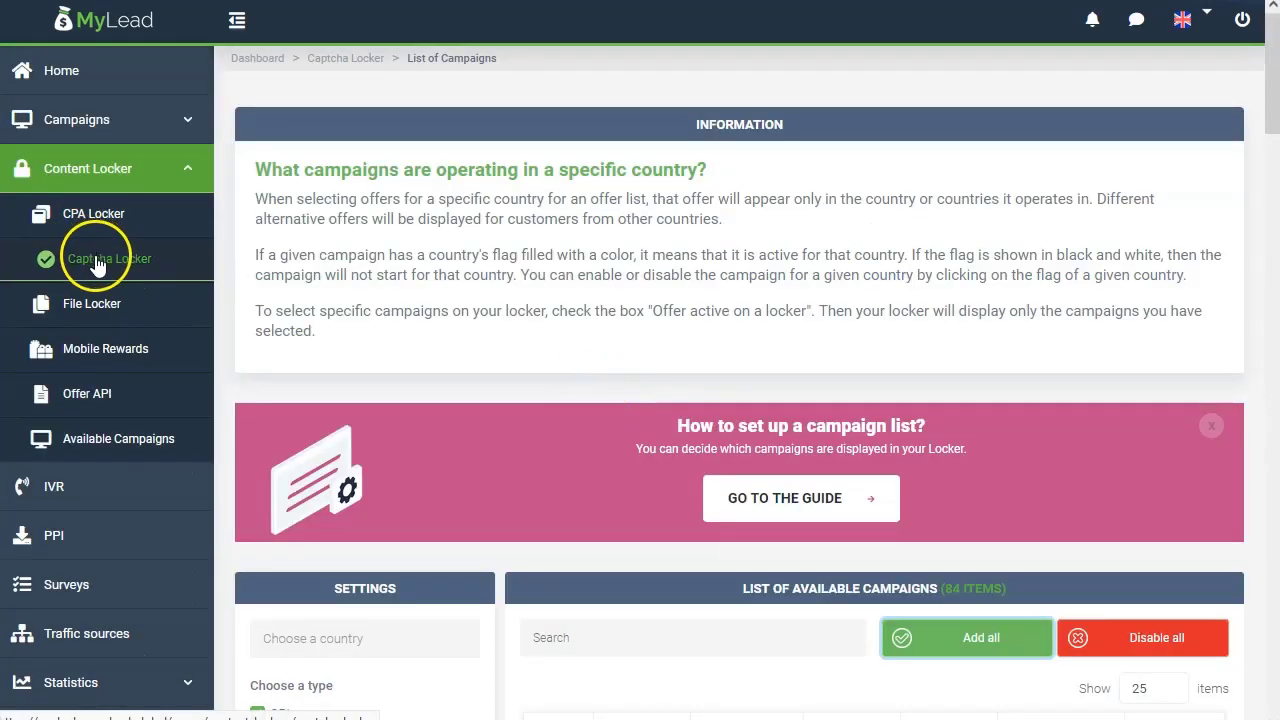
- Return to the list of captcha lockers and open the advanced settings of yt shorts-1 for editing
left_click(97, 262)
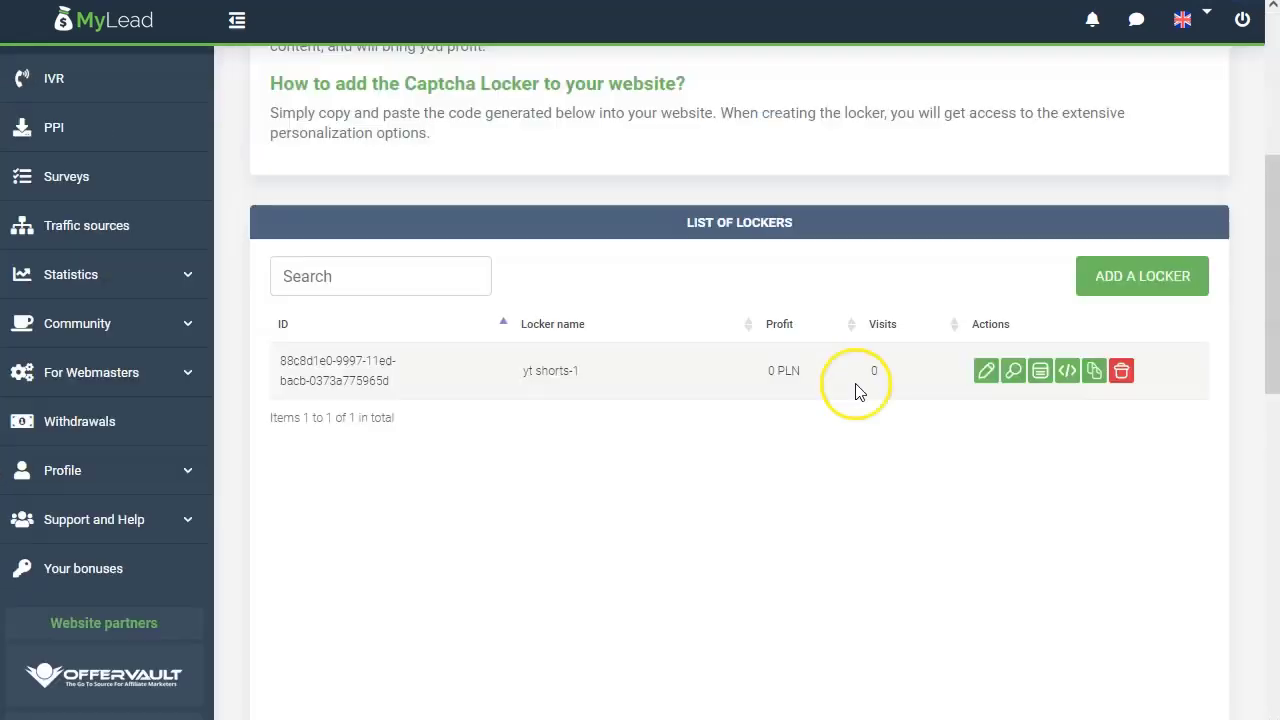
left_click(986, 372)
scroll(468, 510, "down", 2)
scroll(475, 470, "up", 2)
left_click(447, 378)
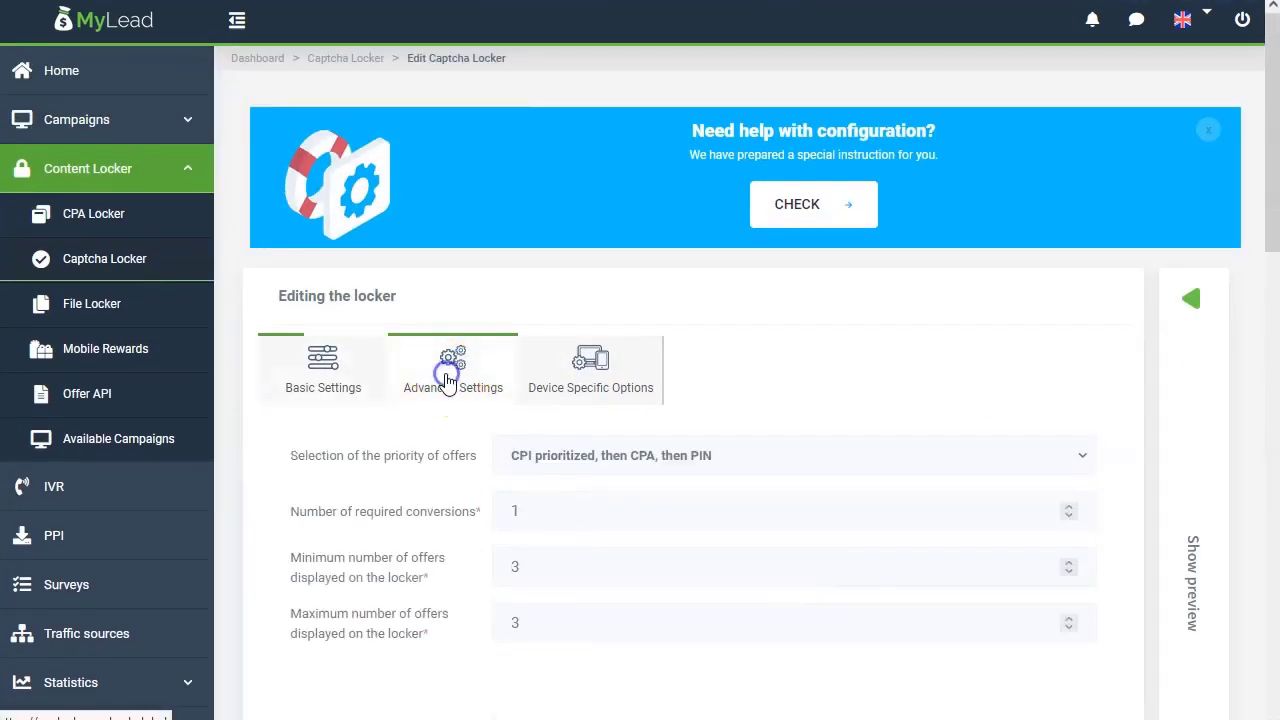
- Review the offer priority choices and select "CPI prioritized, then CPA, then PIN"
left_click_drag(288, 456, 421, 462)
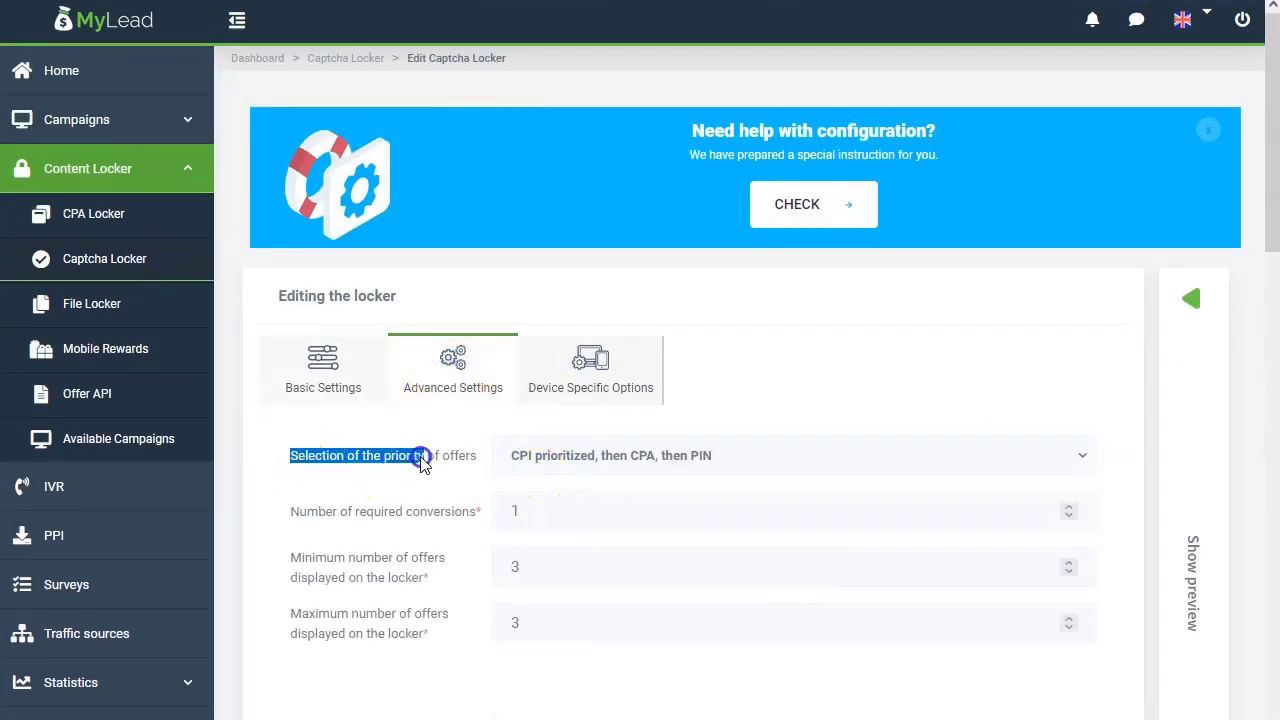
left_click(430, 461)
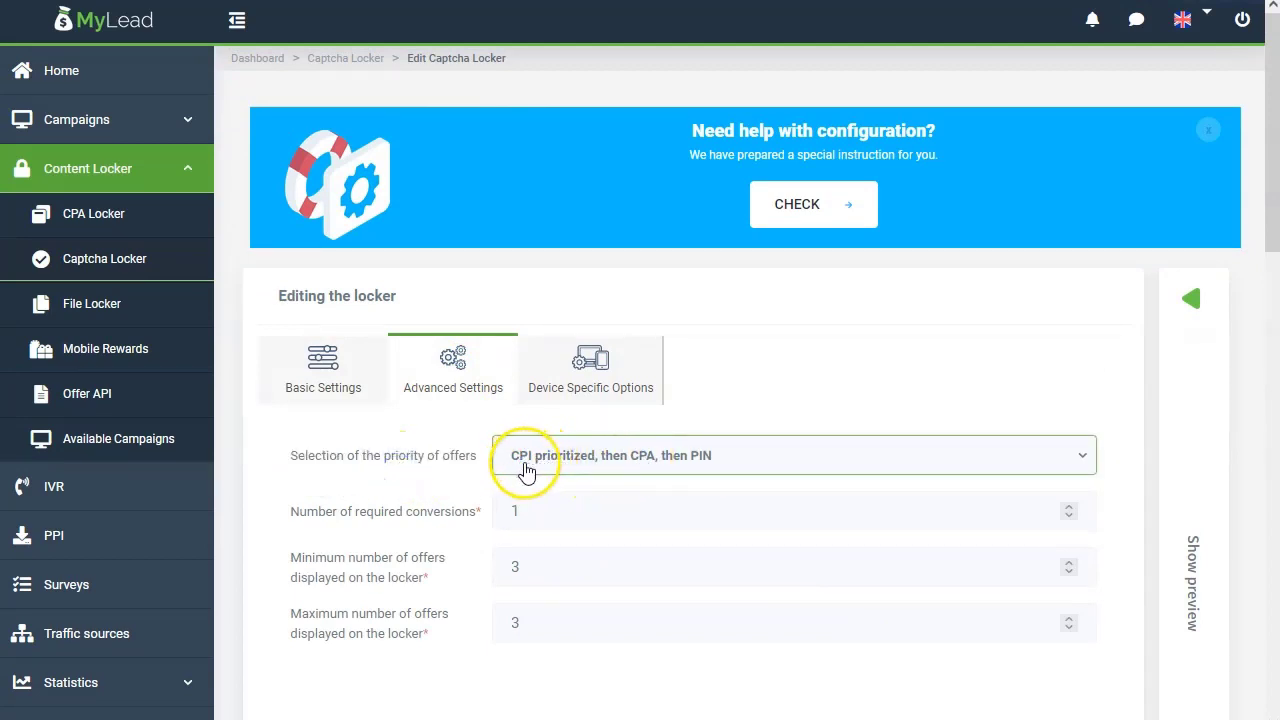
left_click(645, 470)
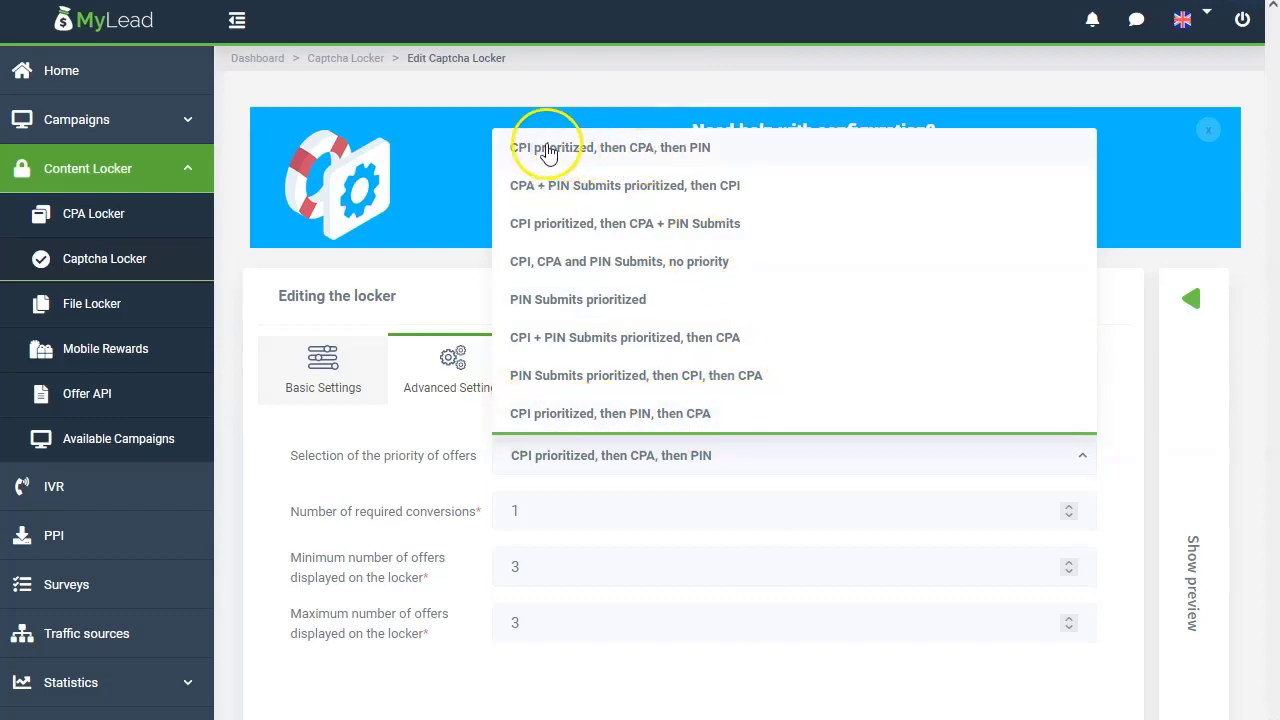
left_click(651, 155)
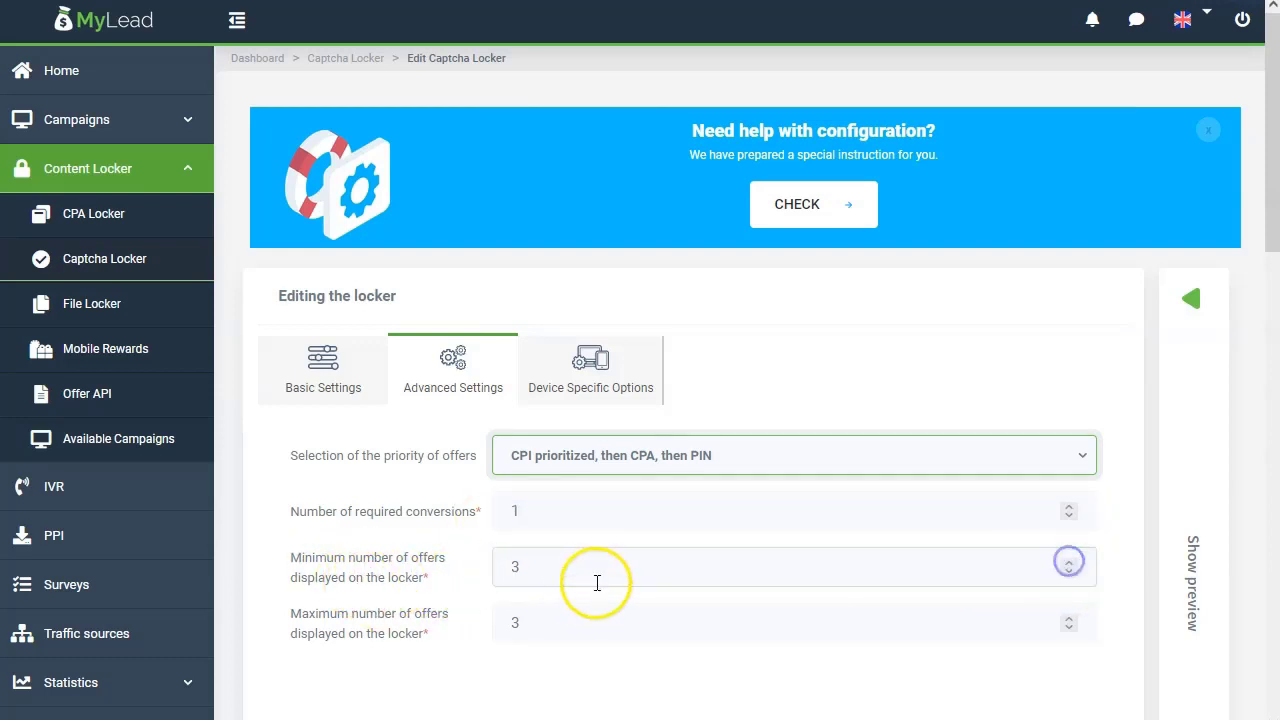
- Set both the maximum and minimum number of offers displayed on the locker to 5 and save the locker
left_click(1068, 562)
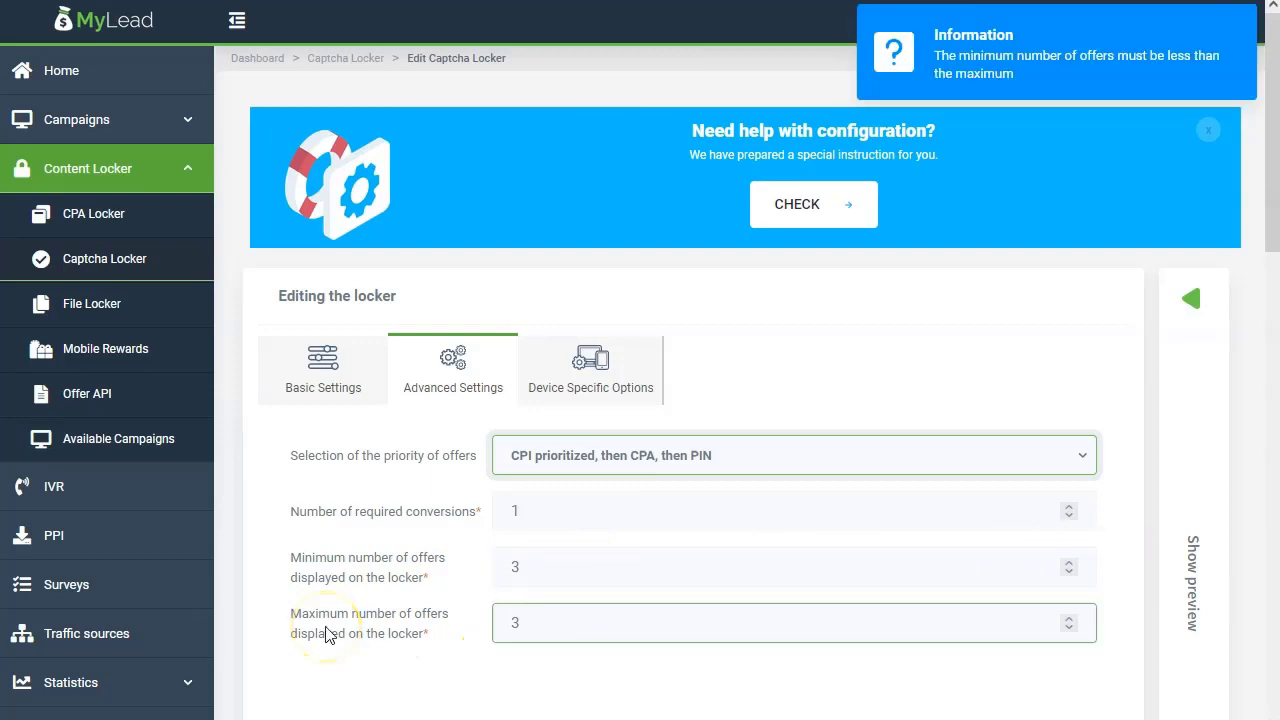
left_click(600, 622)
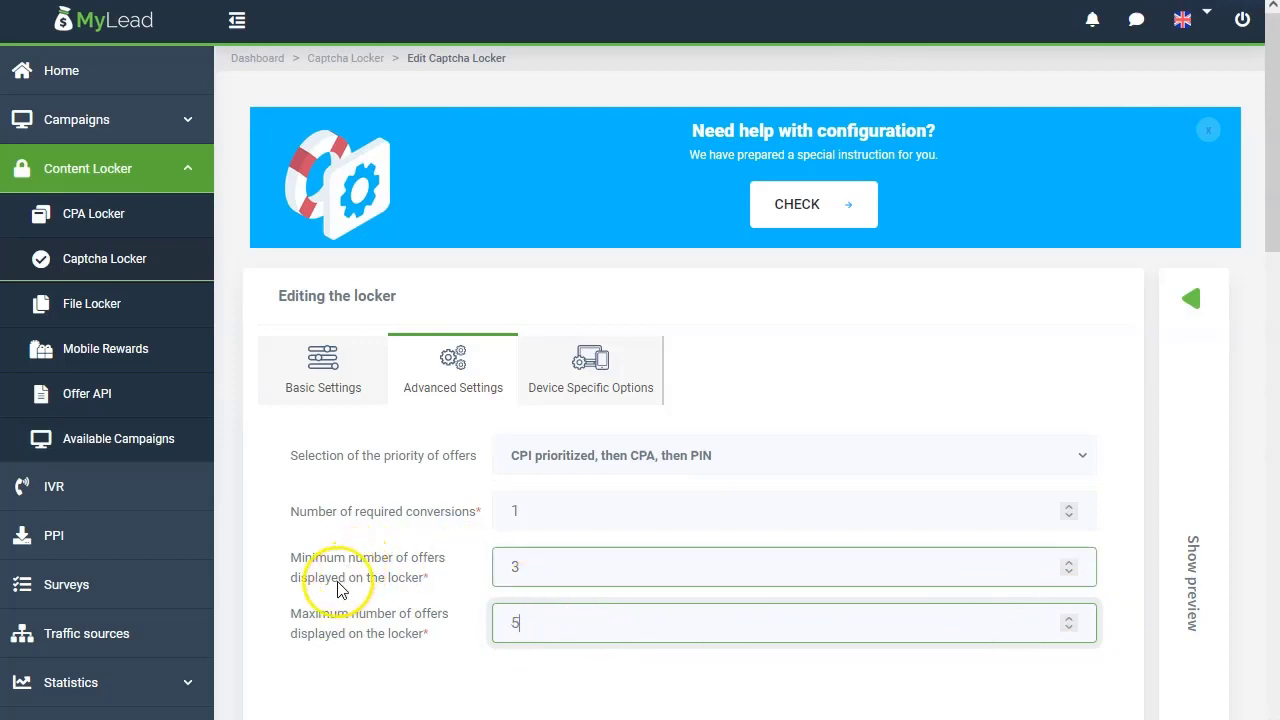
left_click(1068, 561)
left_click(428, 578)
scroll(428, 580, "down", 2)
scroll(425, 583, "up", 2)
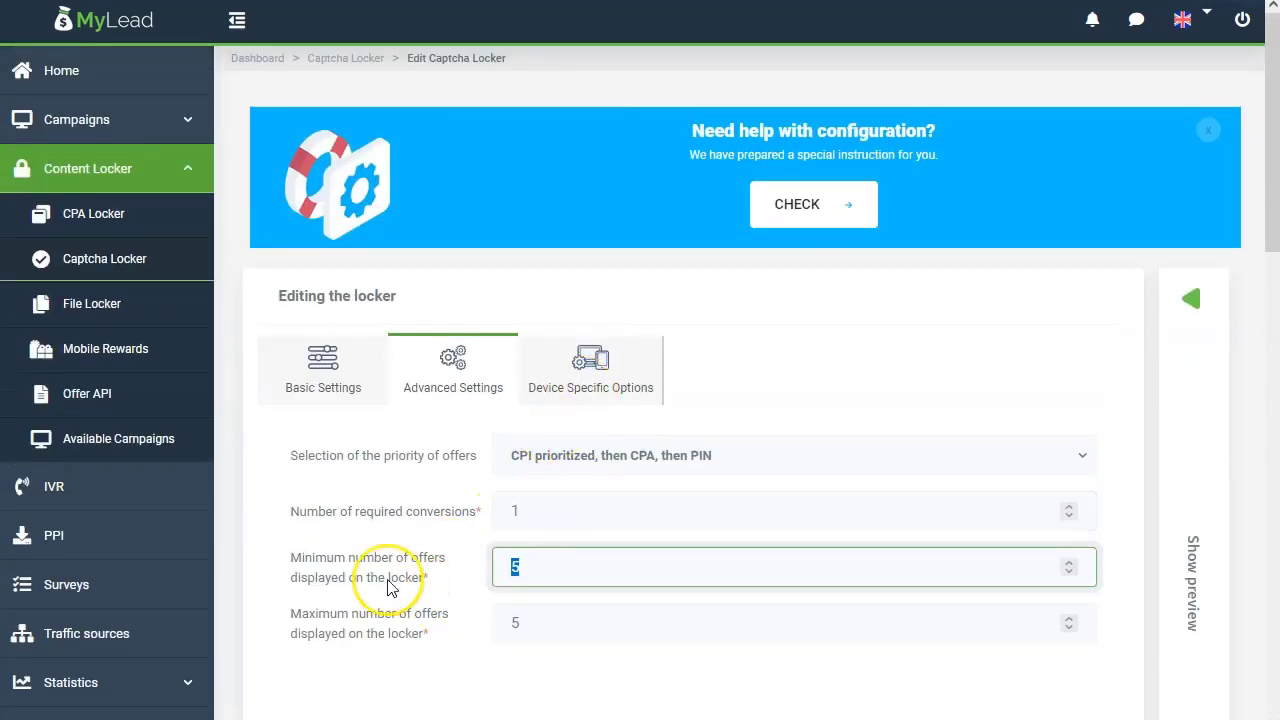
scroll(585, 428, "down", 2)
left_click(966, 672)
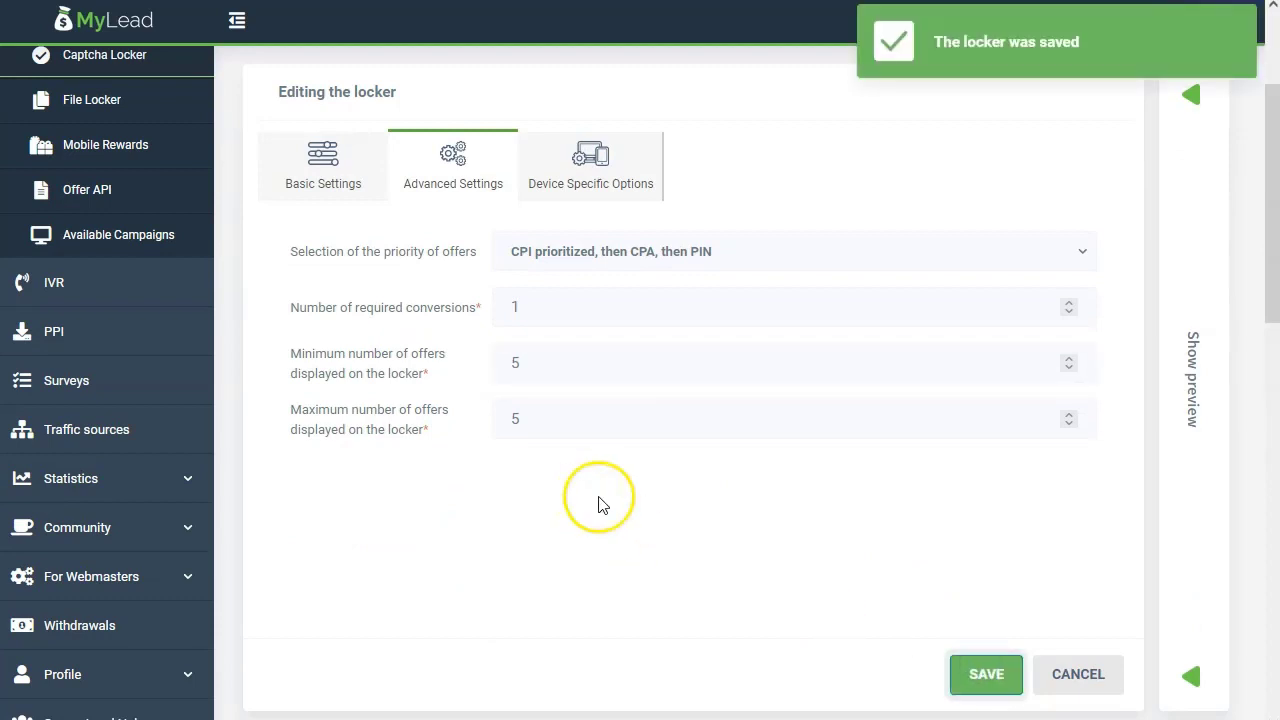
- Review the desktop and mobile titles and descriptions in the device-specific options, then save the locker and return to the locker list
scroll(629, 506, "up", 2)
left_click(593, 380)
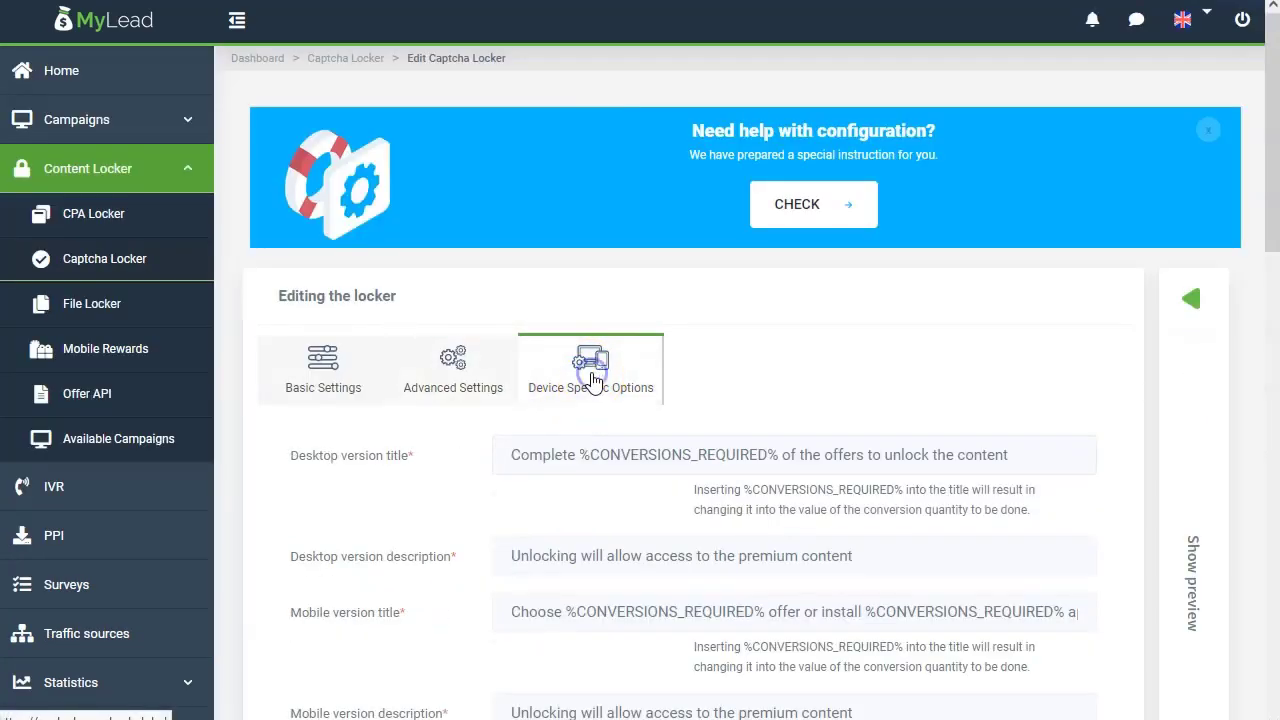
scroll(345, 440, "down", 1)
left_click(297, 362)
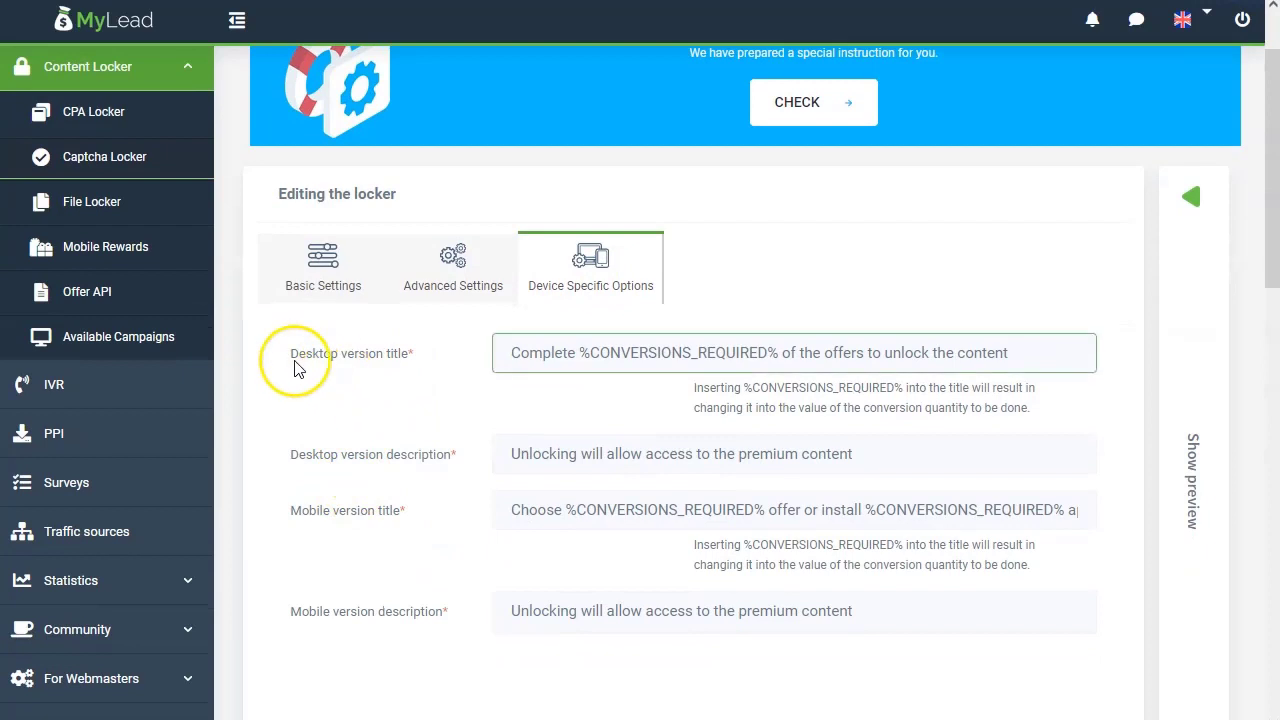
left_click(986, 389)
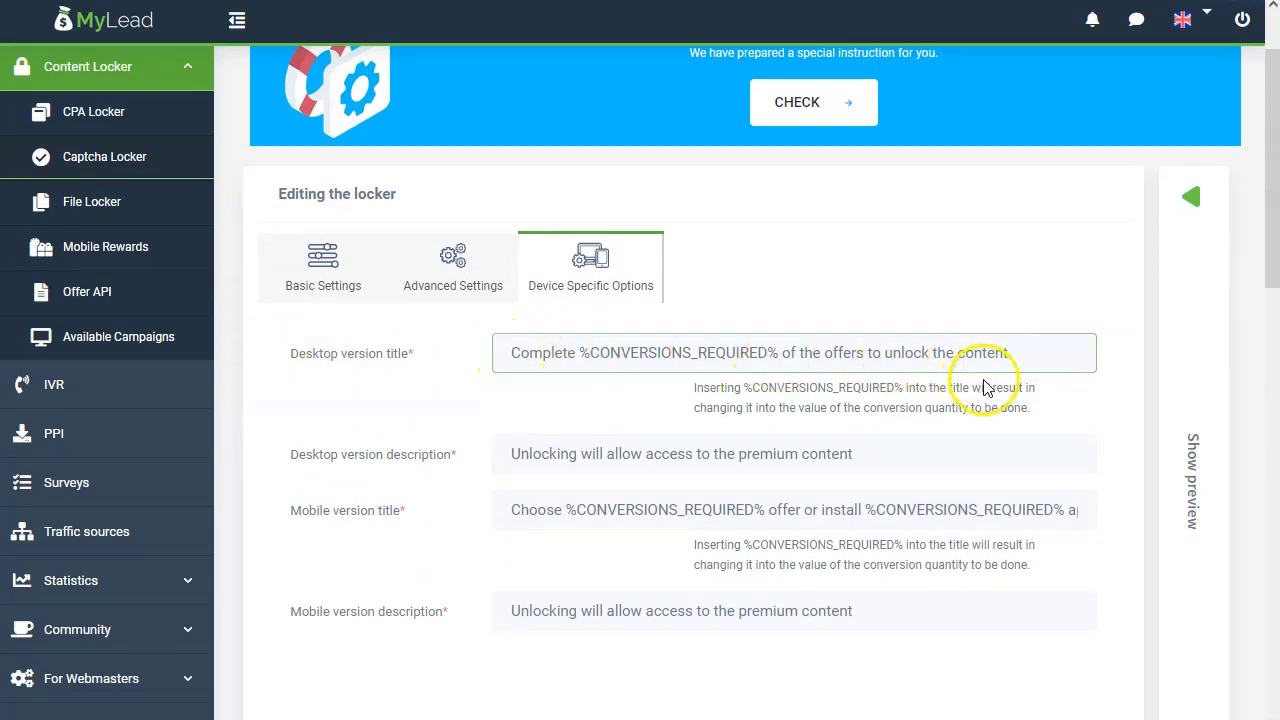
scroll(300, 490, "down", 1)
left_click(443, 368)
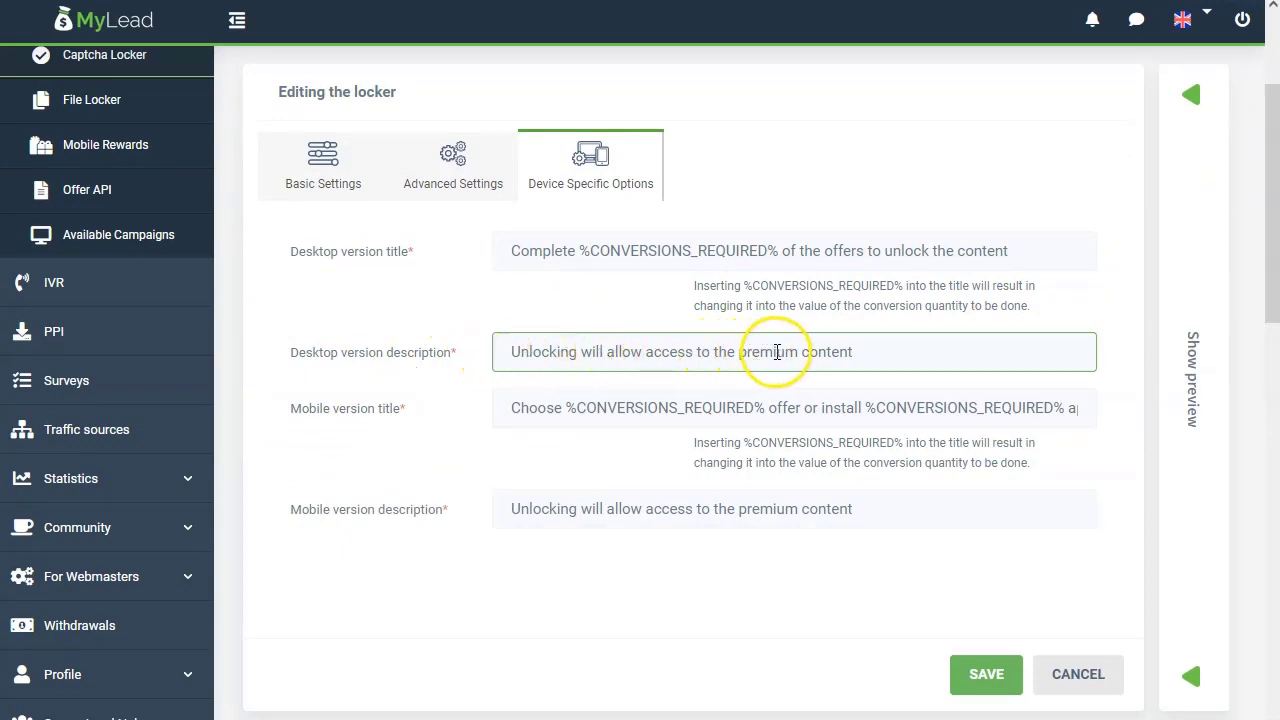
left_click(340, 412)
left_click(805, 456)
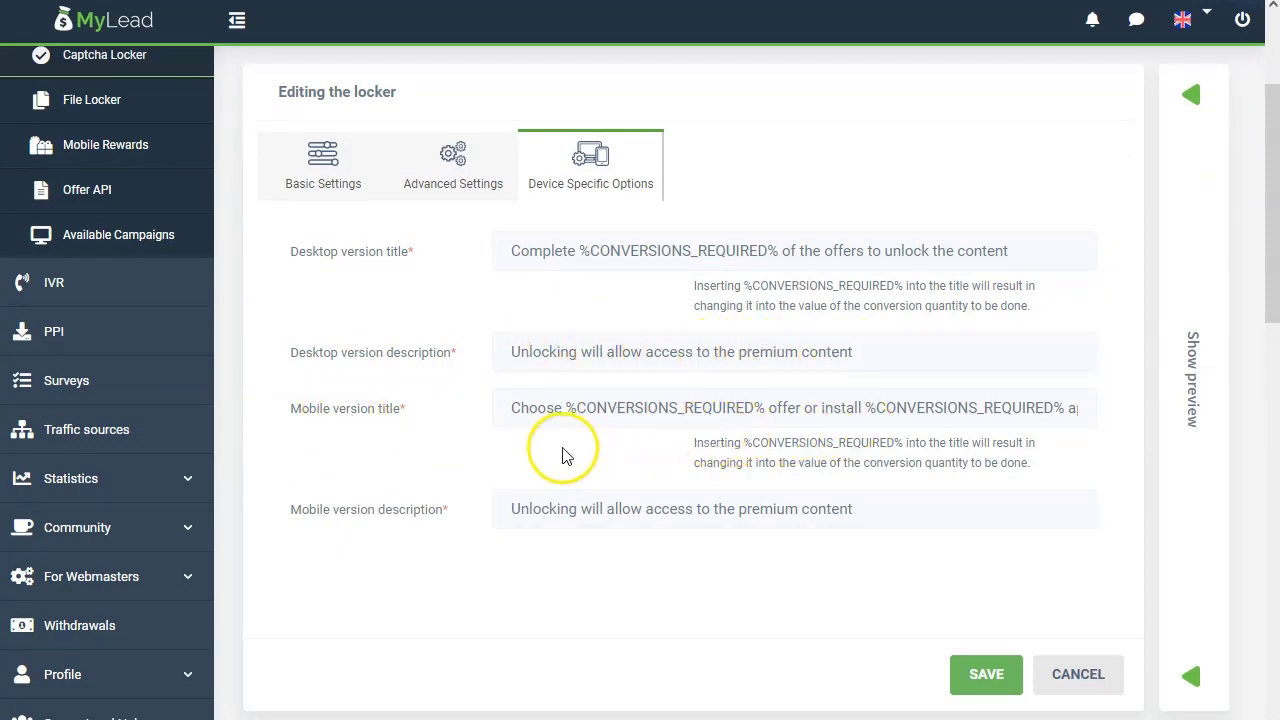
left_click(512, 509)
left_click(965, 672)
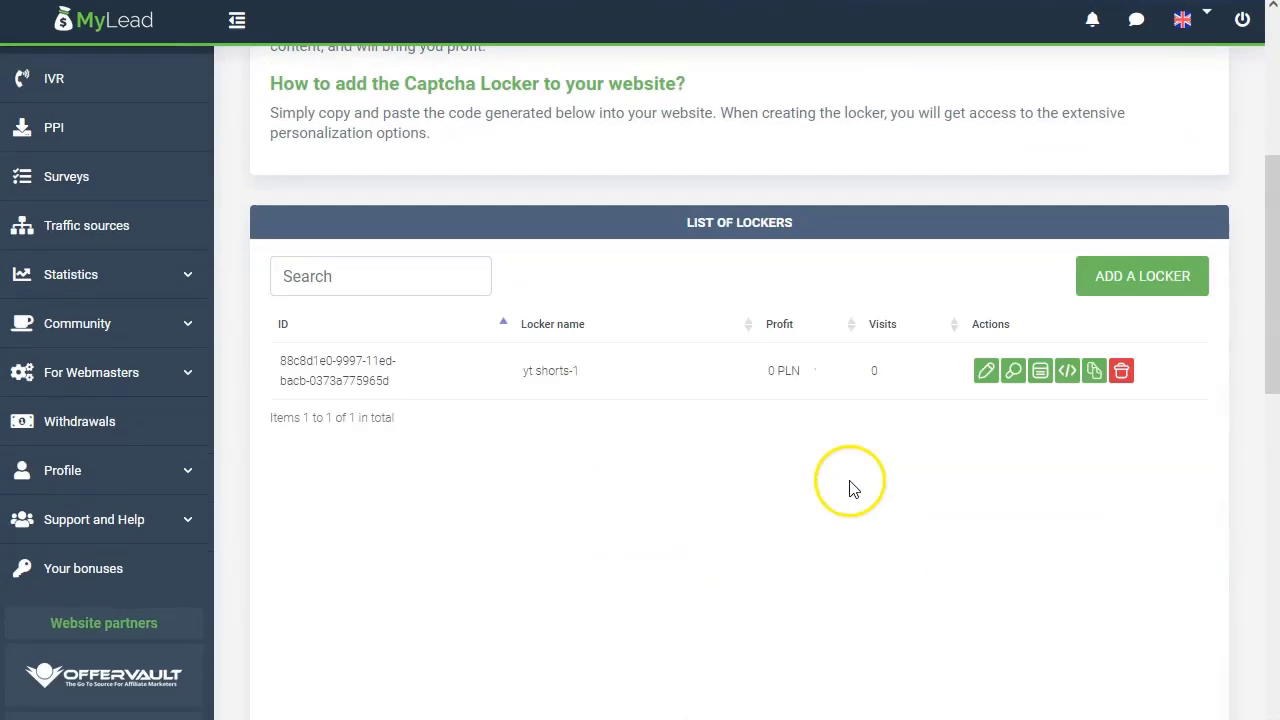
left_click(1070, 380)
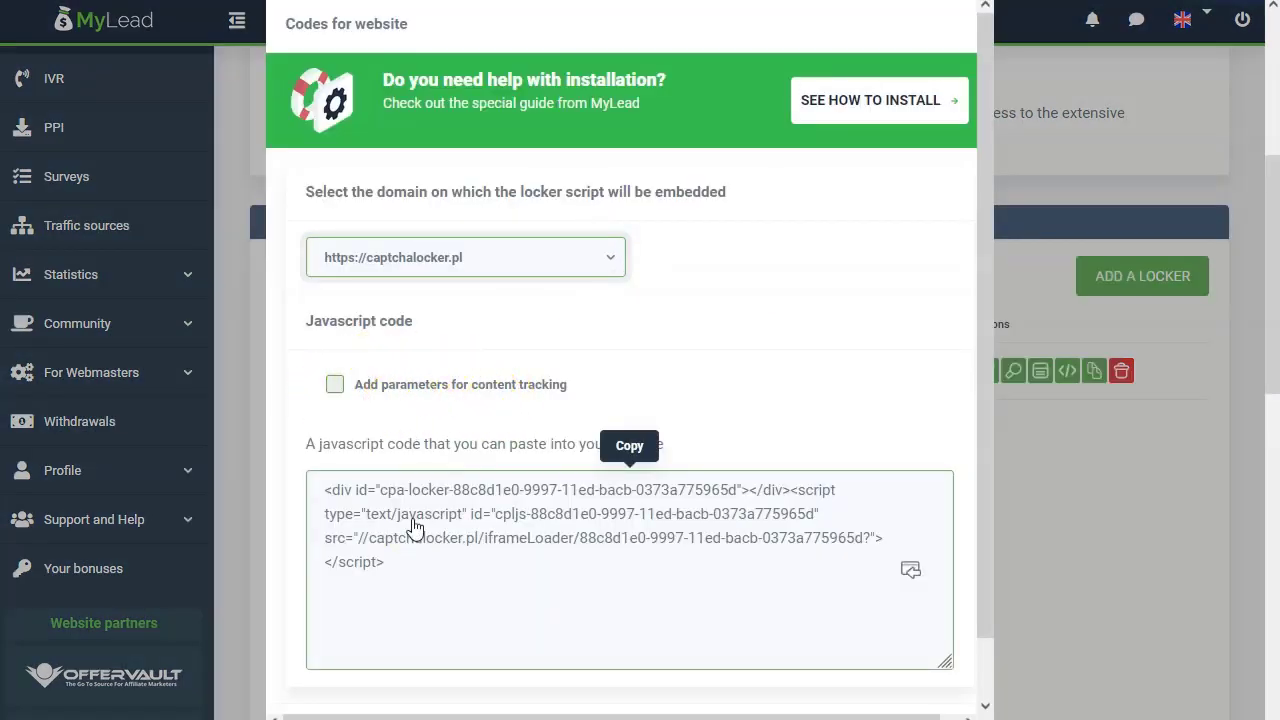
left_click(607, 534)
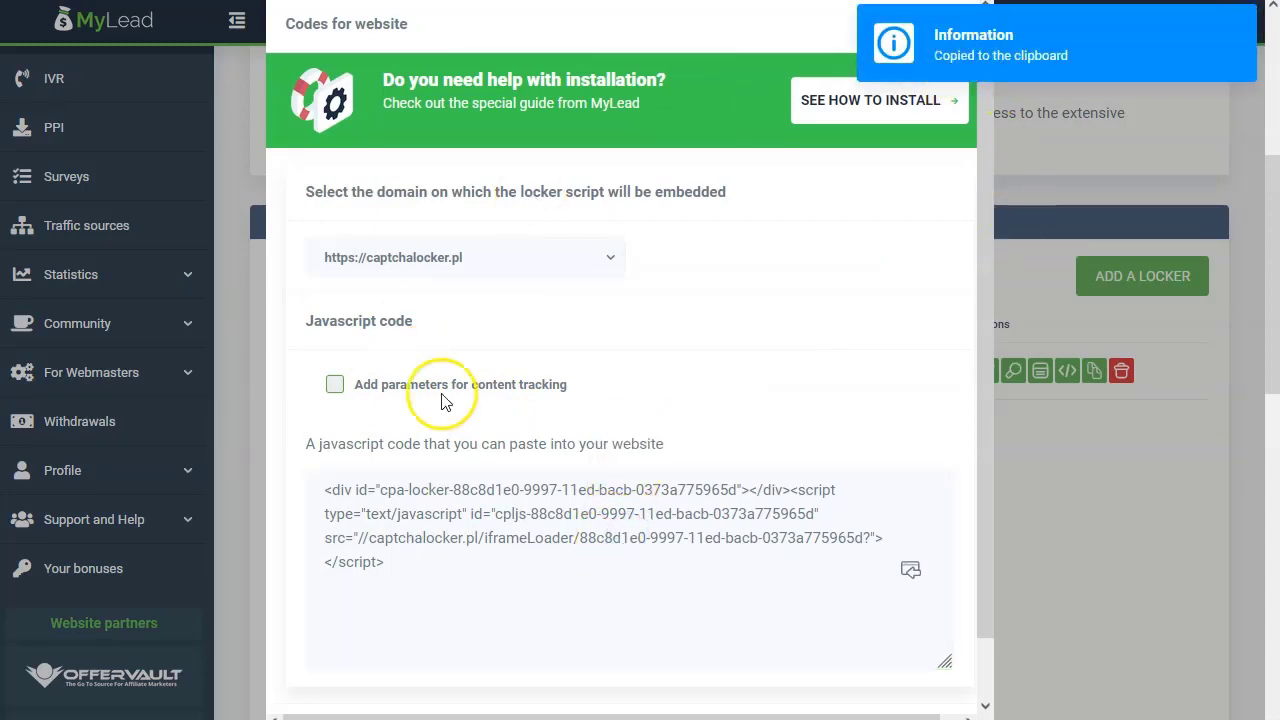
left_click(335, 385)
left_click(335, 385)
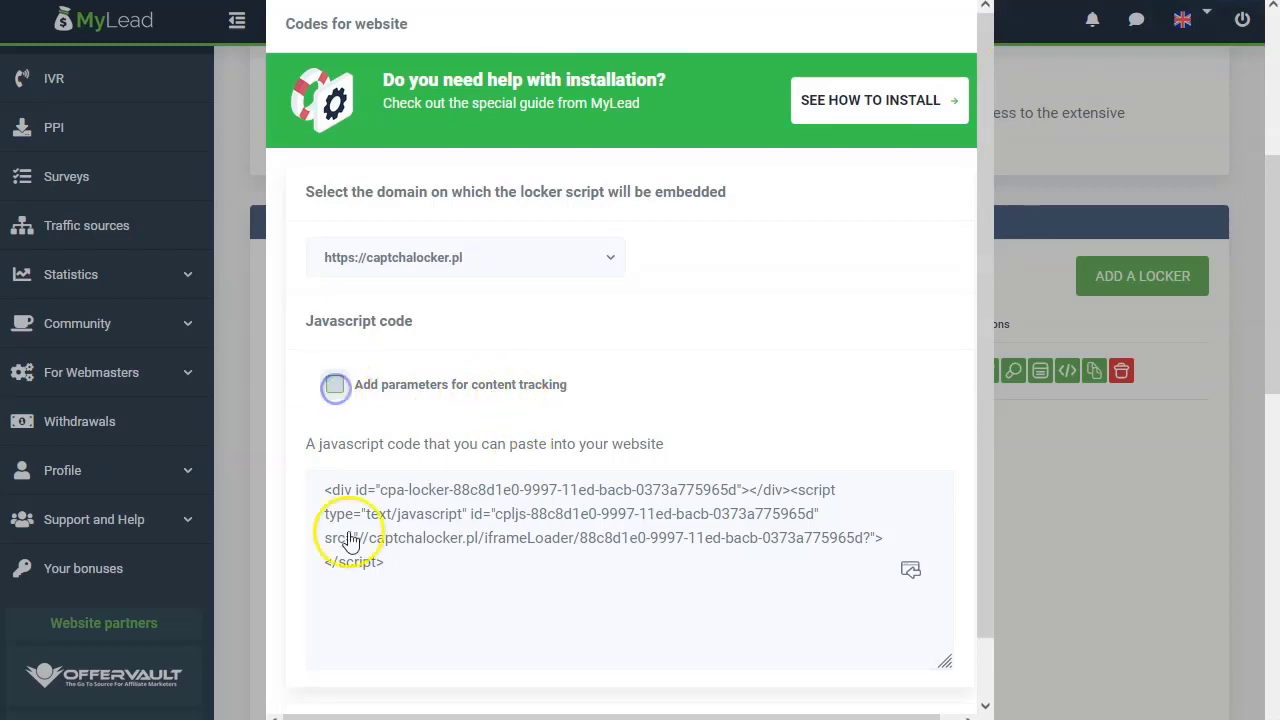
- Copy the locker's JavaScript code and paste it over the existing code of the Raw HTML element below the SENSITIVE CONTENT! text on the systeme.io page
left_click(403, 537)
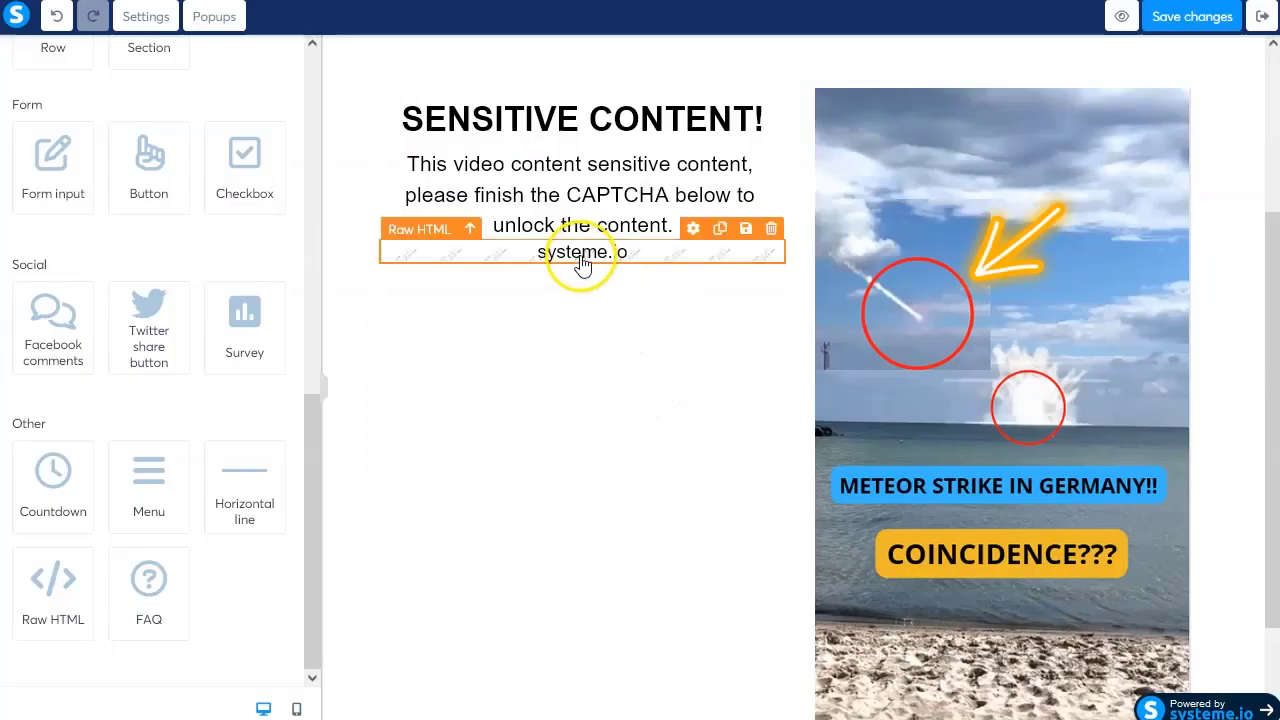
left_click(578, 252)
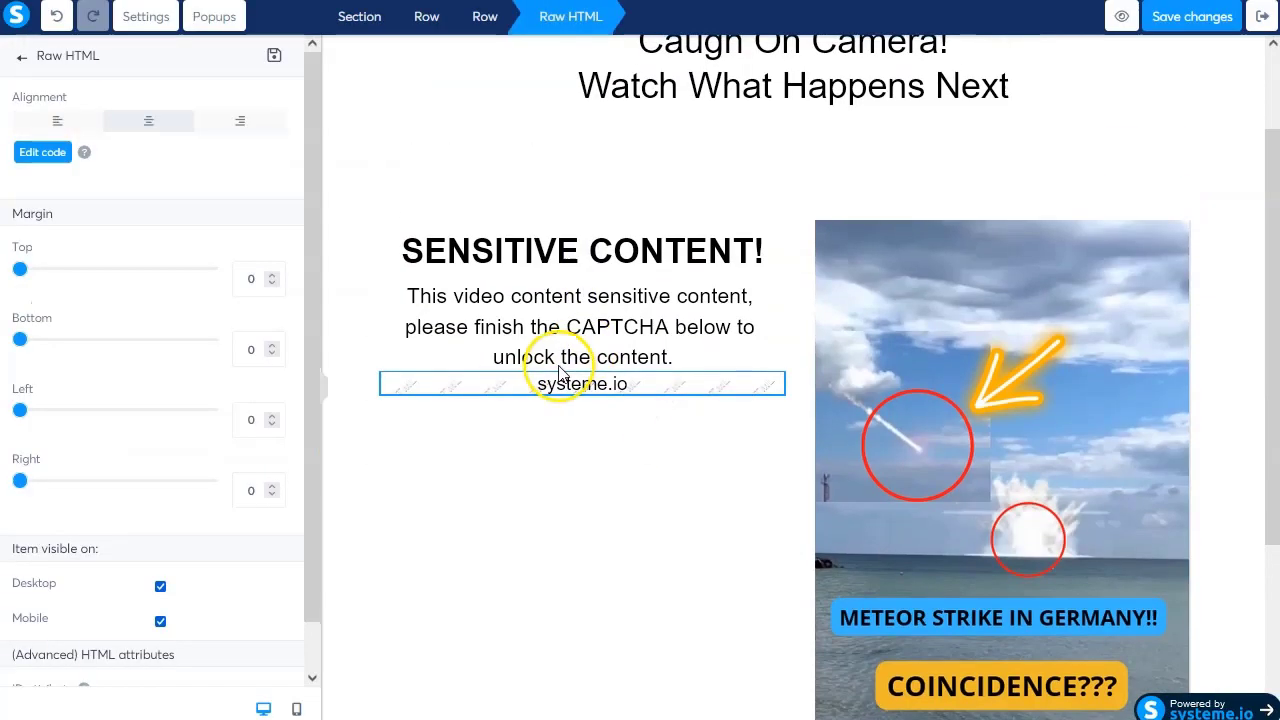
left_click(45, 153)
key("BackSpace")
key("ctrl+v")
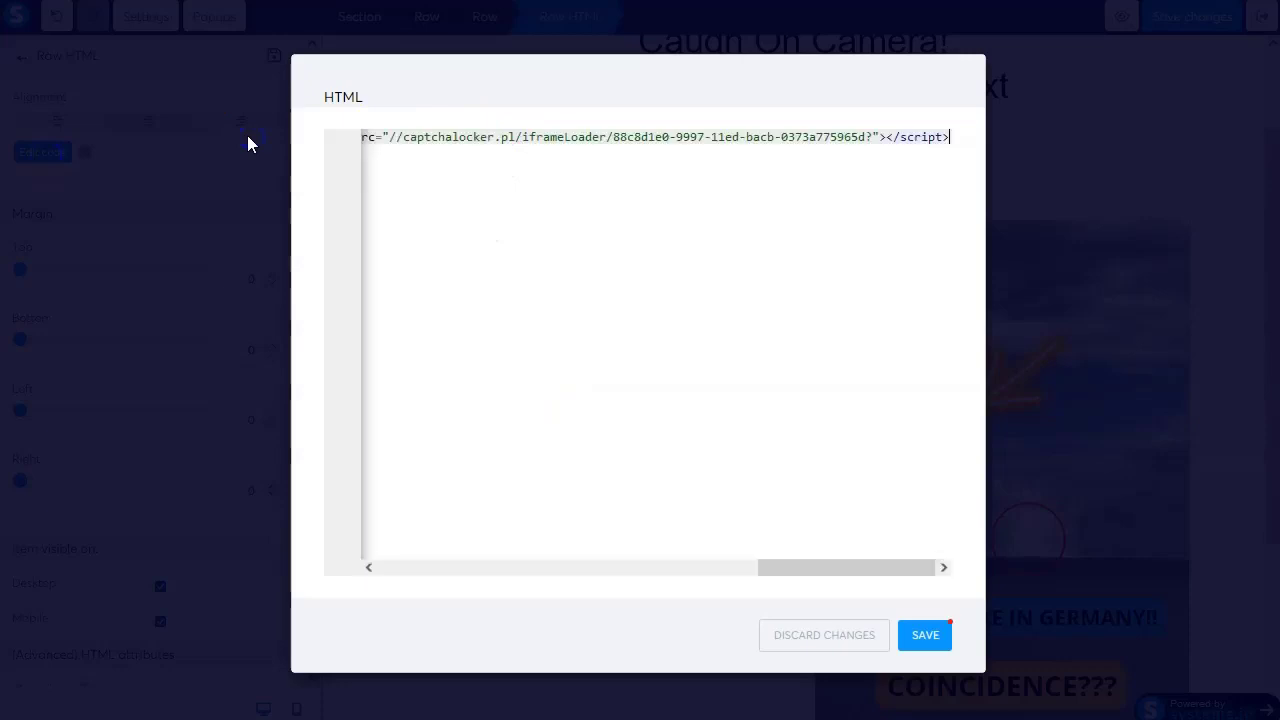
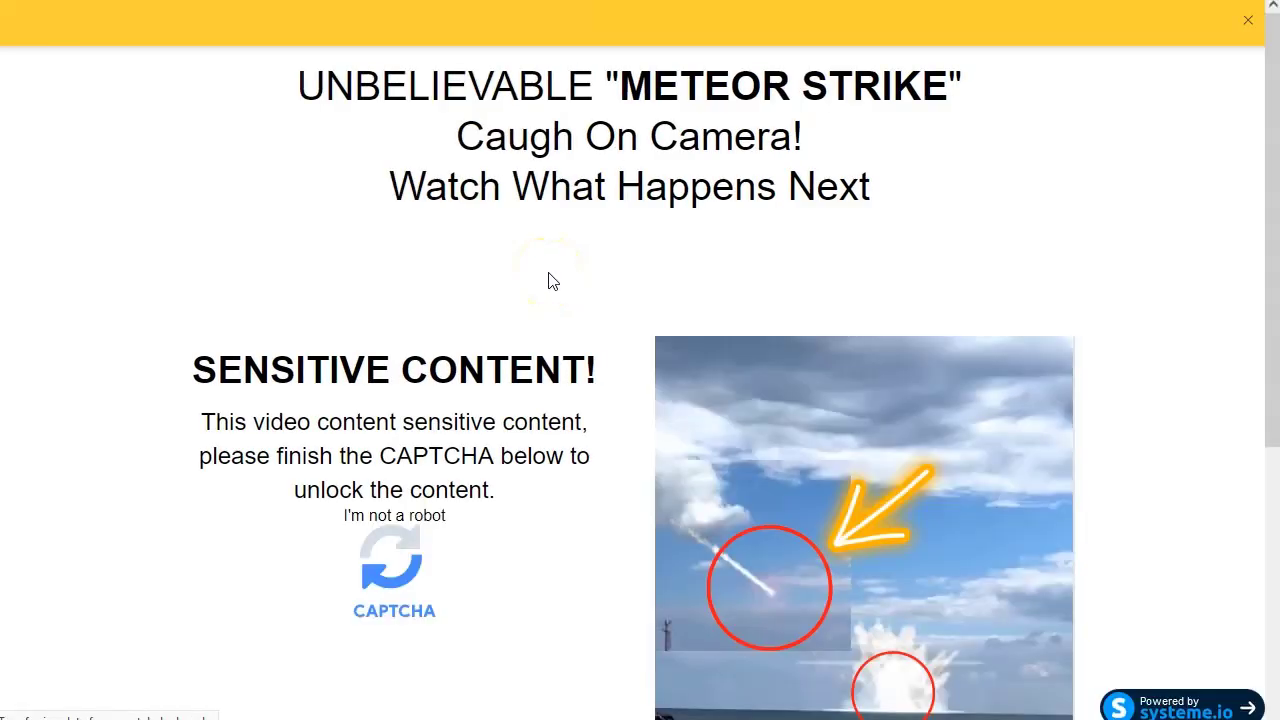
- Preview the page without the yellow banner, trigger the "I'm not a robot" captcha and examine the offers it presents
left_click(1250, 25)
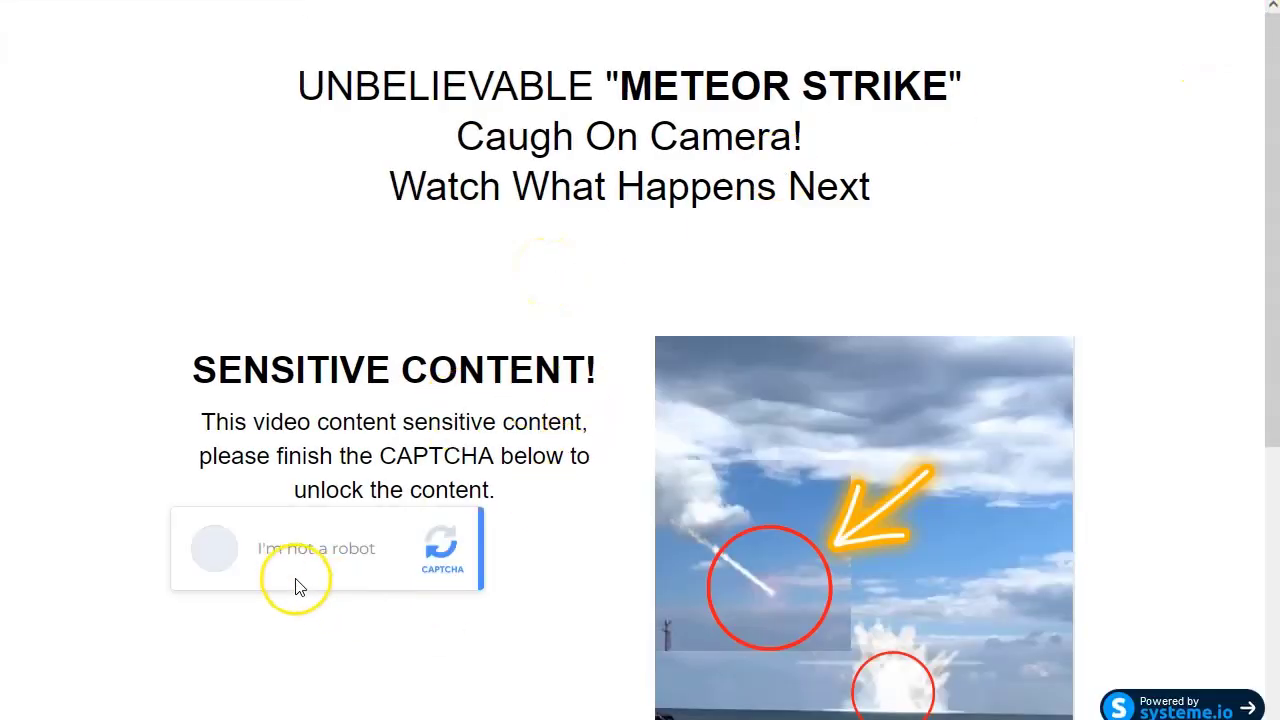
left_click(224, 560)
scroll(466, 355, "down", 1)
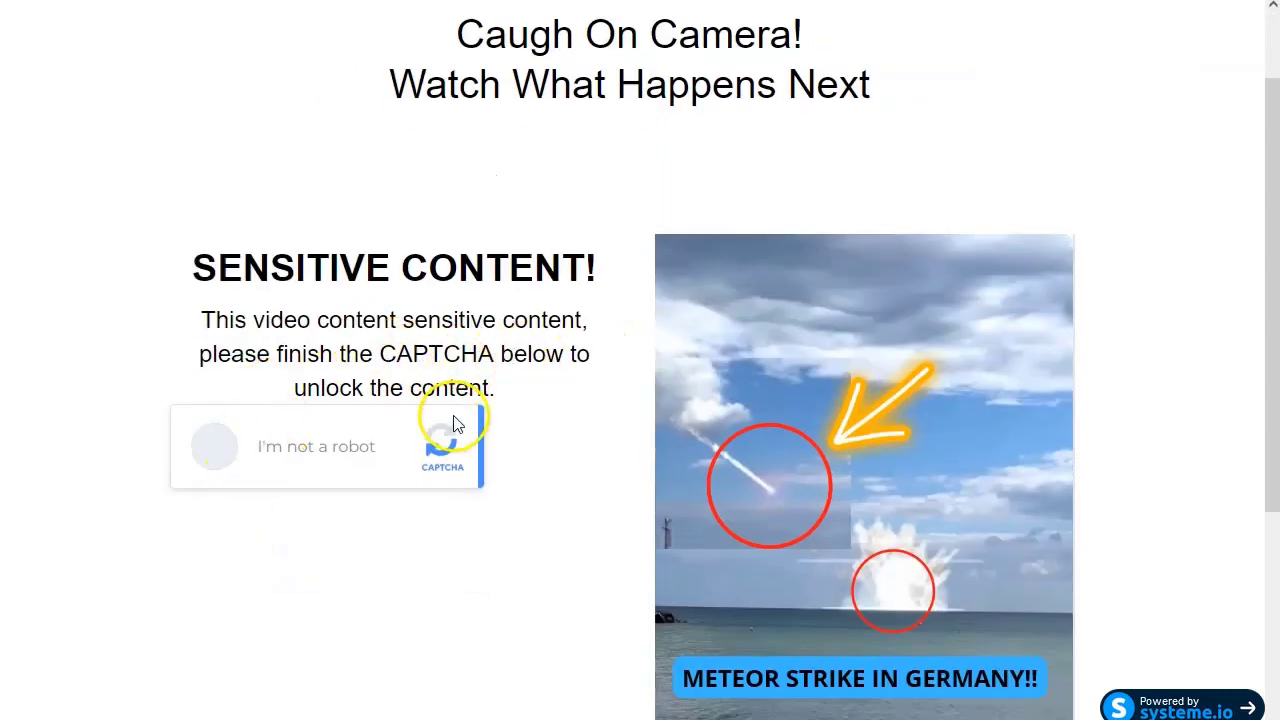
left_click(229, 452)
scroll(237, 449, "down", 2)
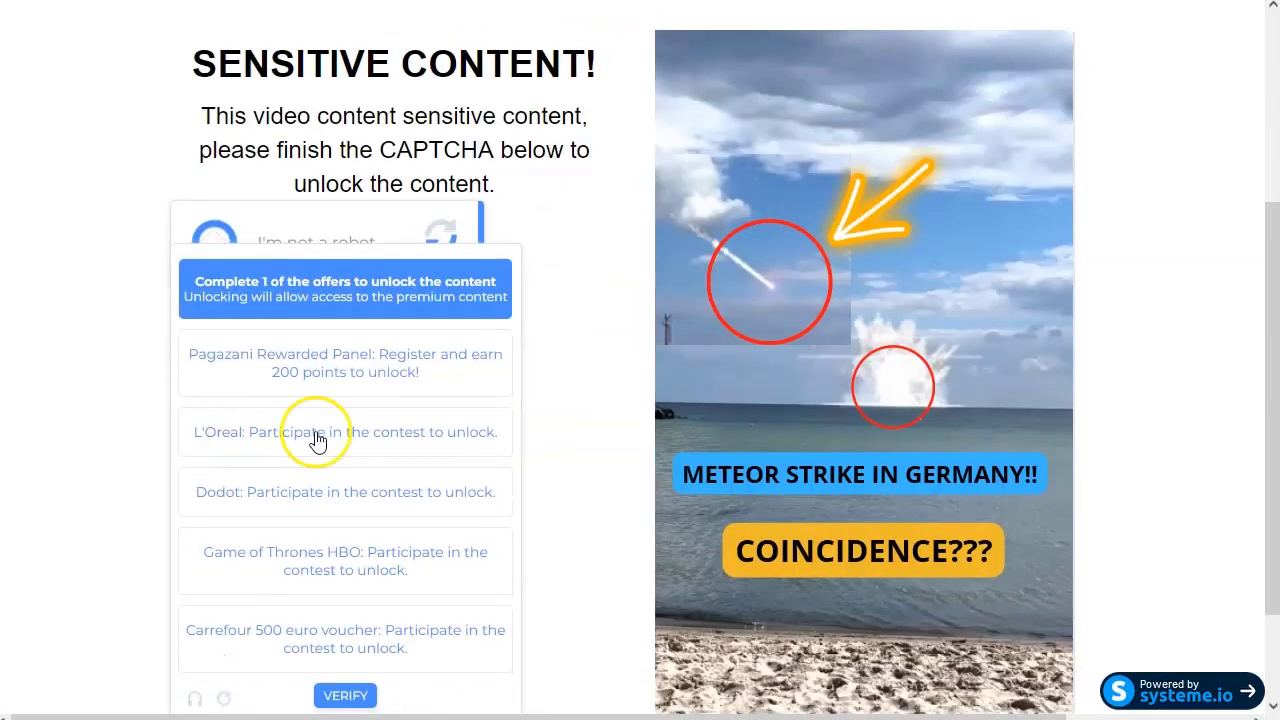
scroll(310, 590, "down", 1)
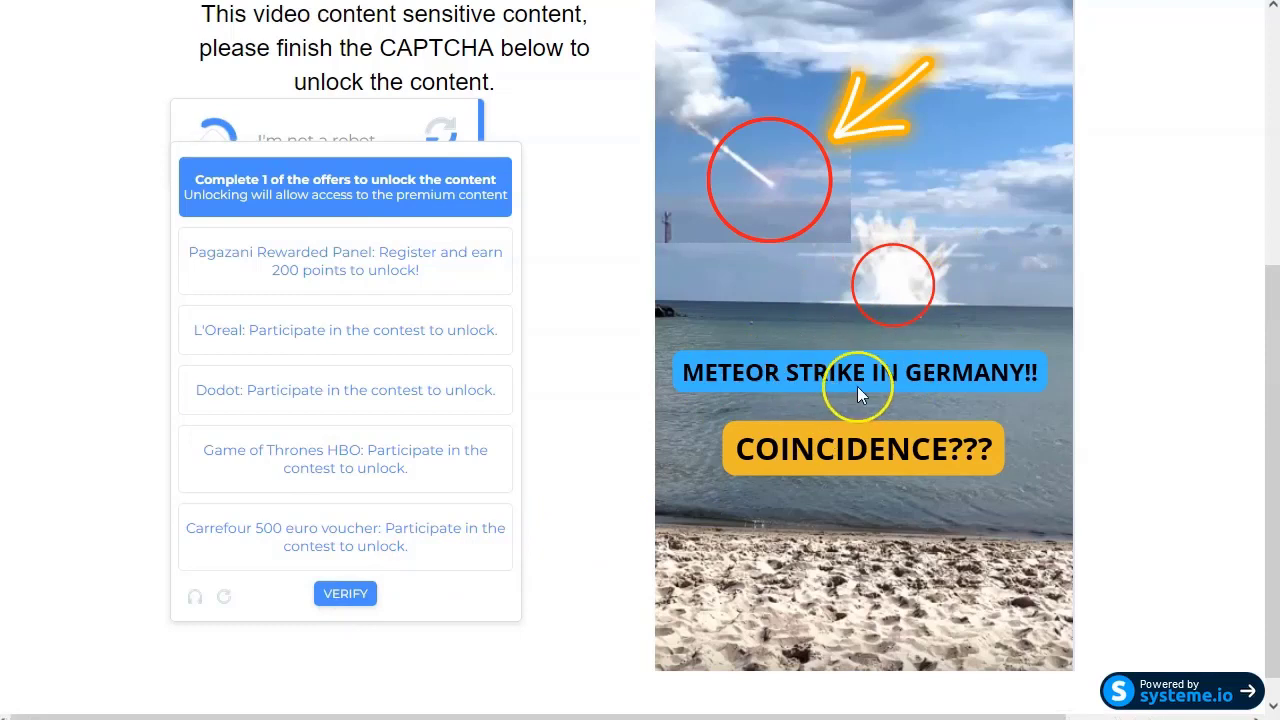
scroll(620, 440, "up", 2)
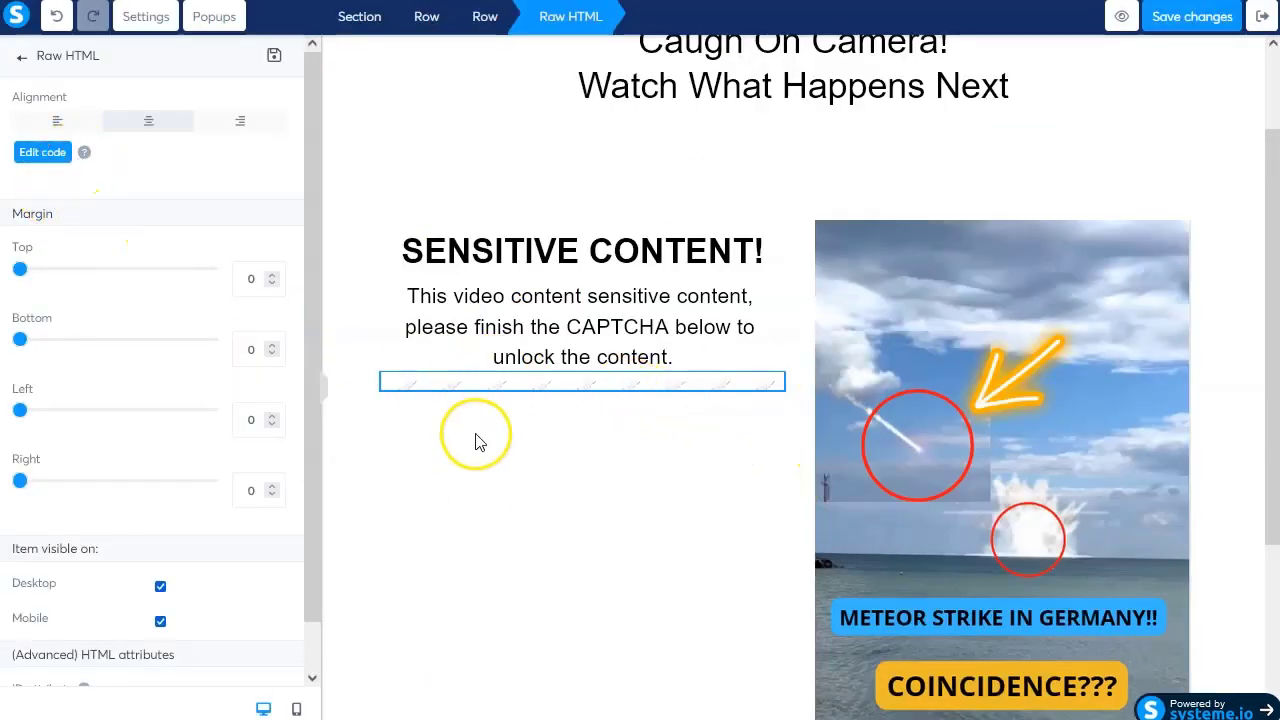
- Add a row between the sensitive-content text and the Raw HTML element and place a horizontal line inside it
left_click(447, 463)
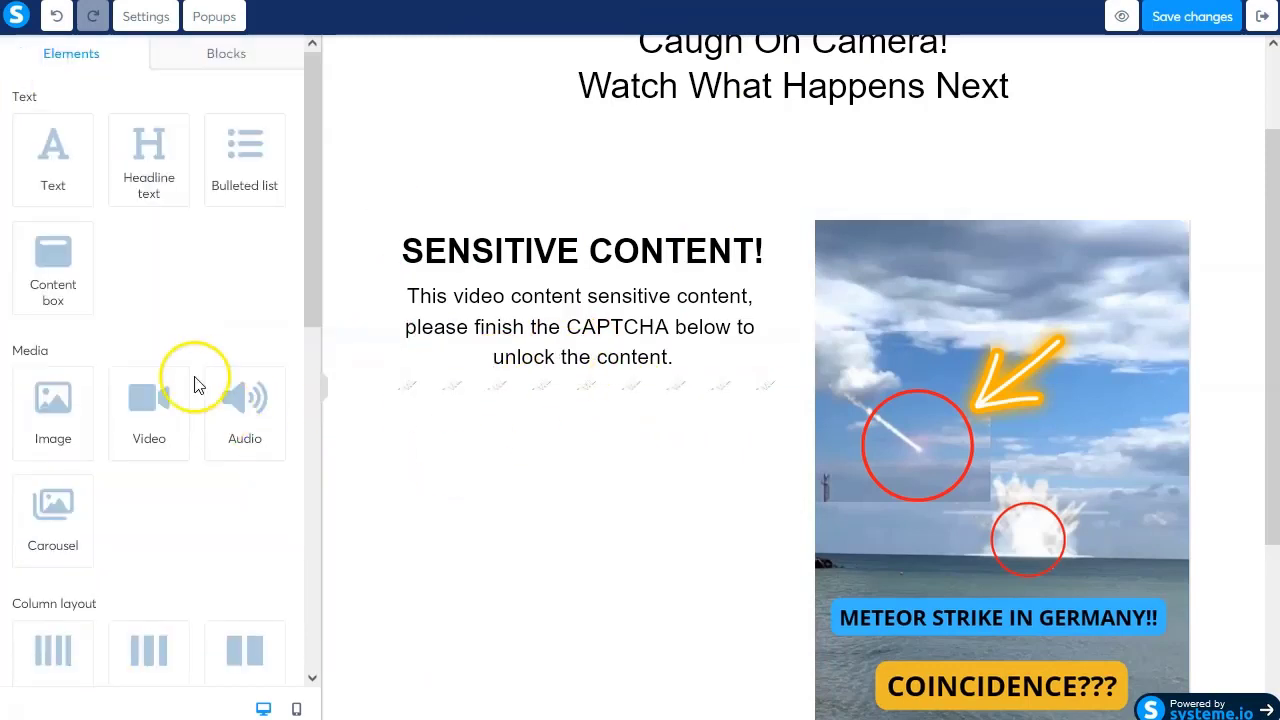
scroll(109, 500, "down", 5)
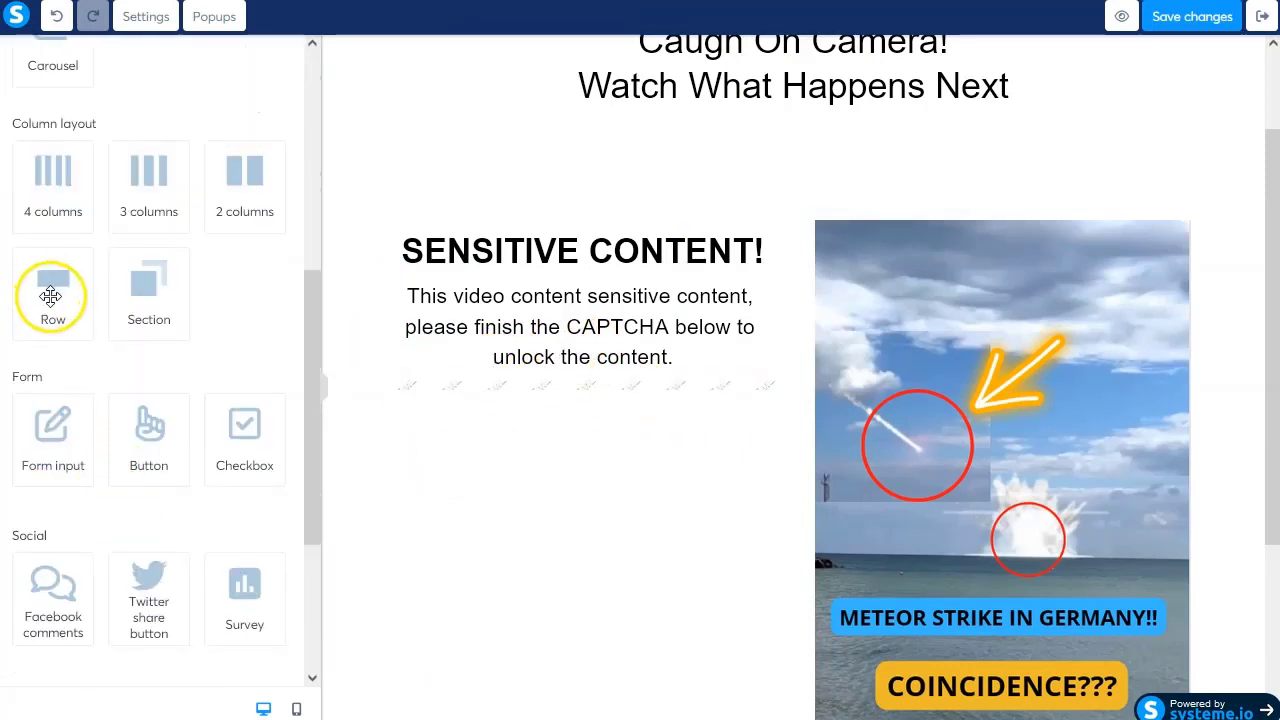
left_click_drag(50, 296, 603, 385)
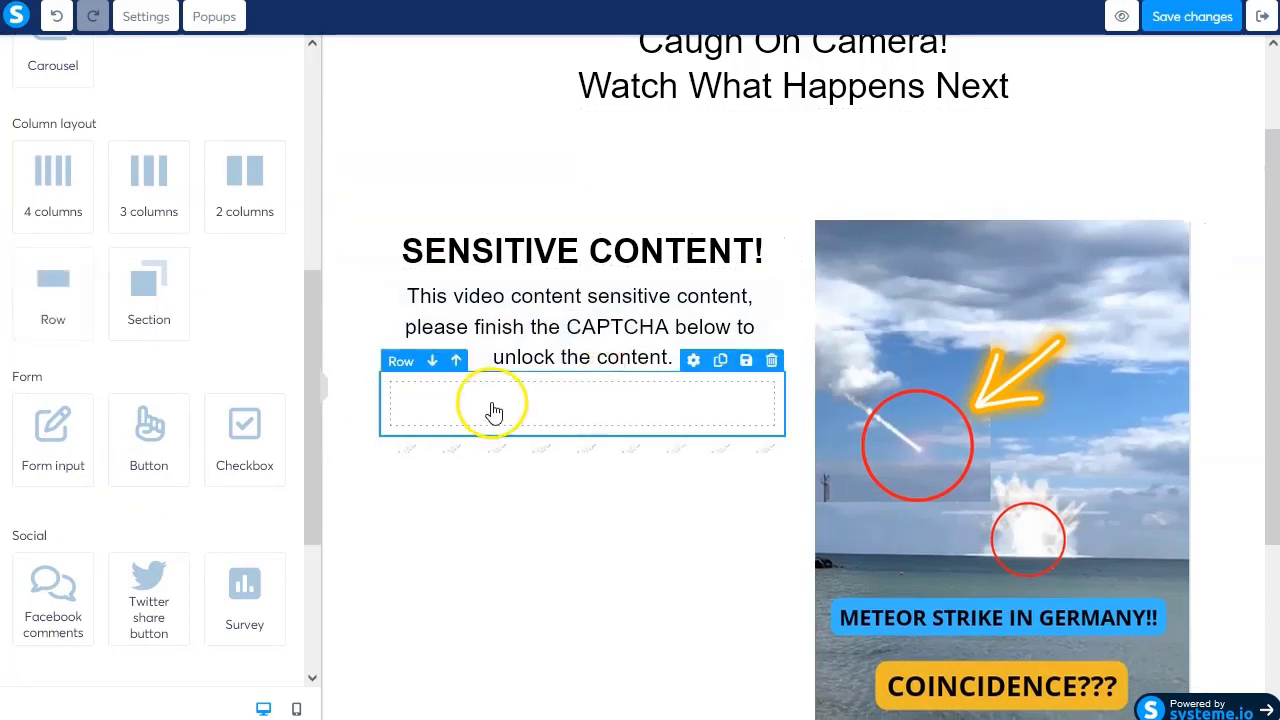
scroll(131, 423, "down", 4)
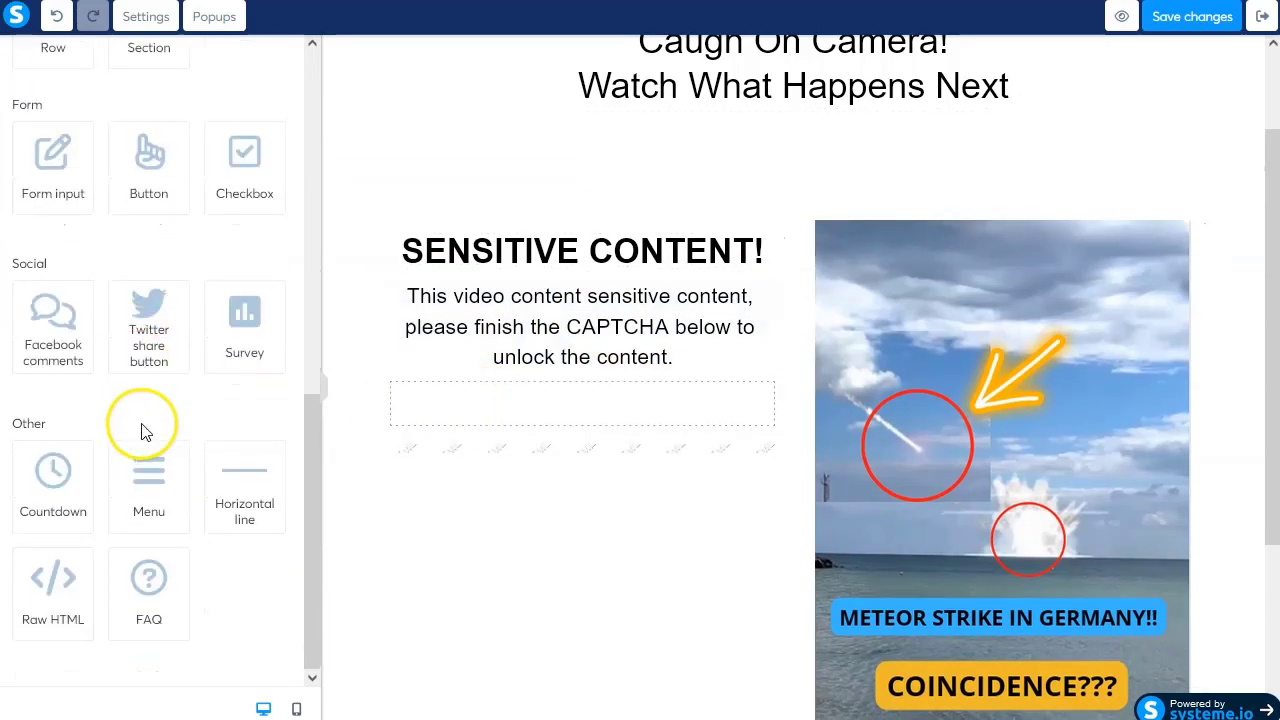
left_click_drag(249, 490, 546, 424)
- Set the top and bottom margins of the row holding the horizontal line to 20
left_click(553, 416)
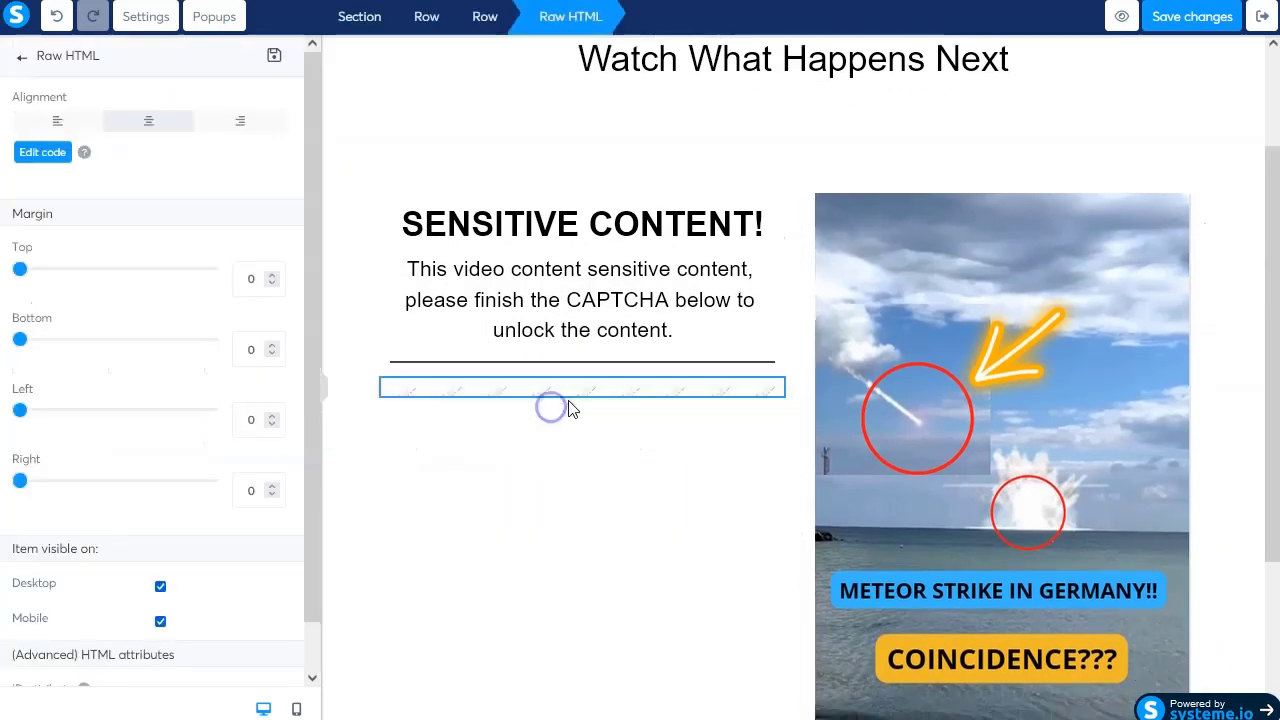
left_click(567, 366)
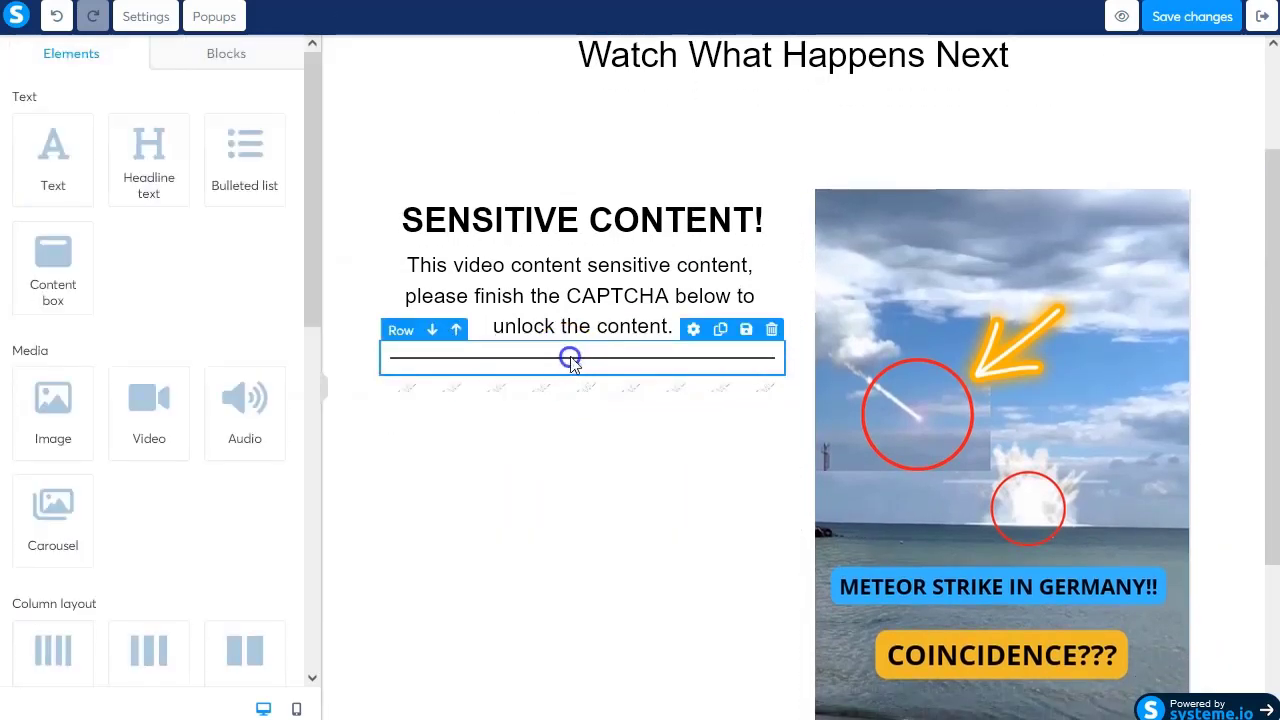
left_click(569, 358)
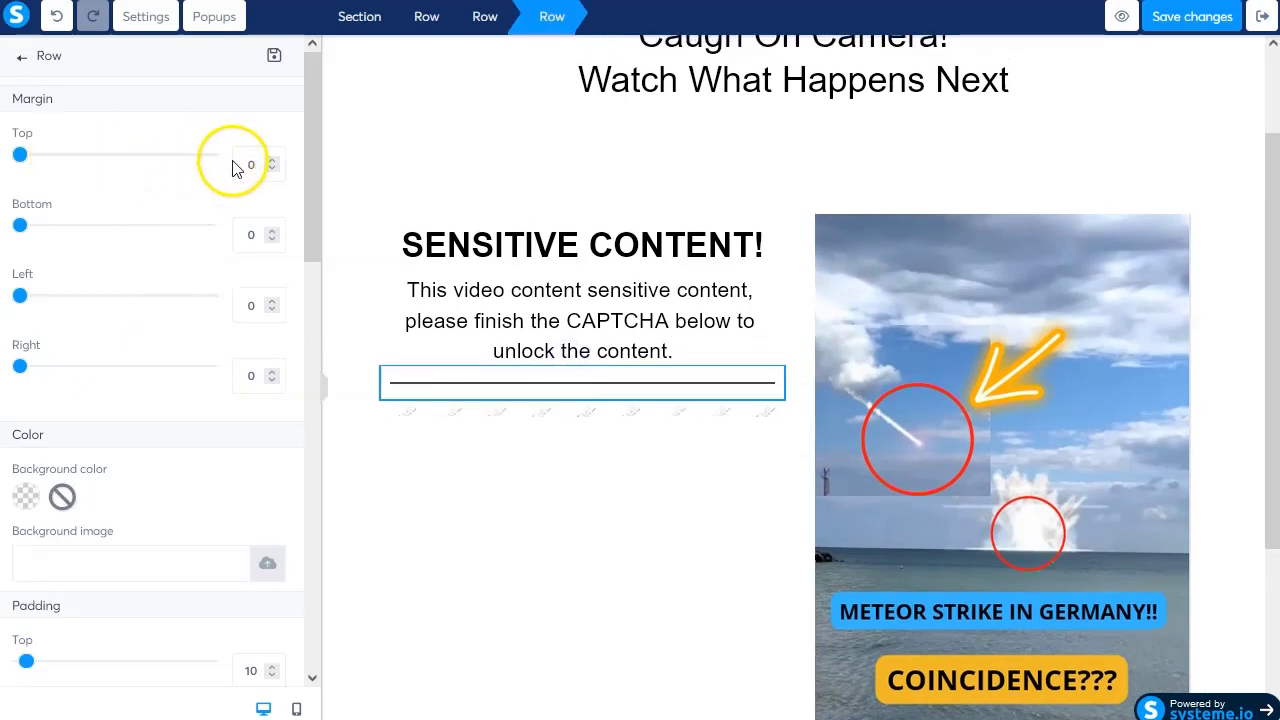
type("2")
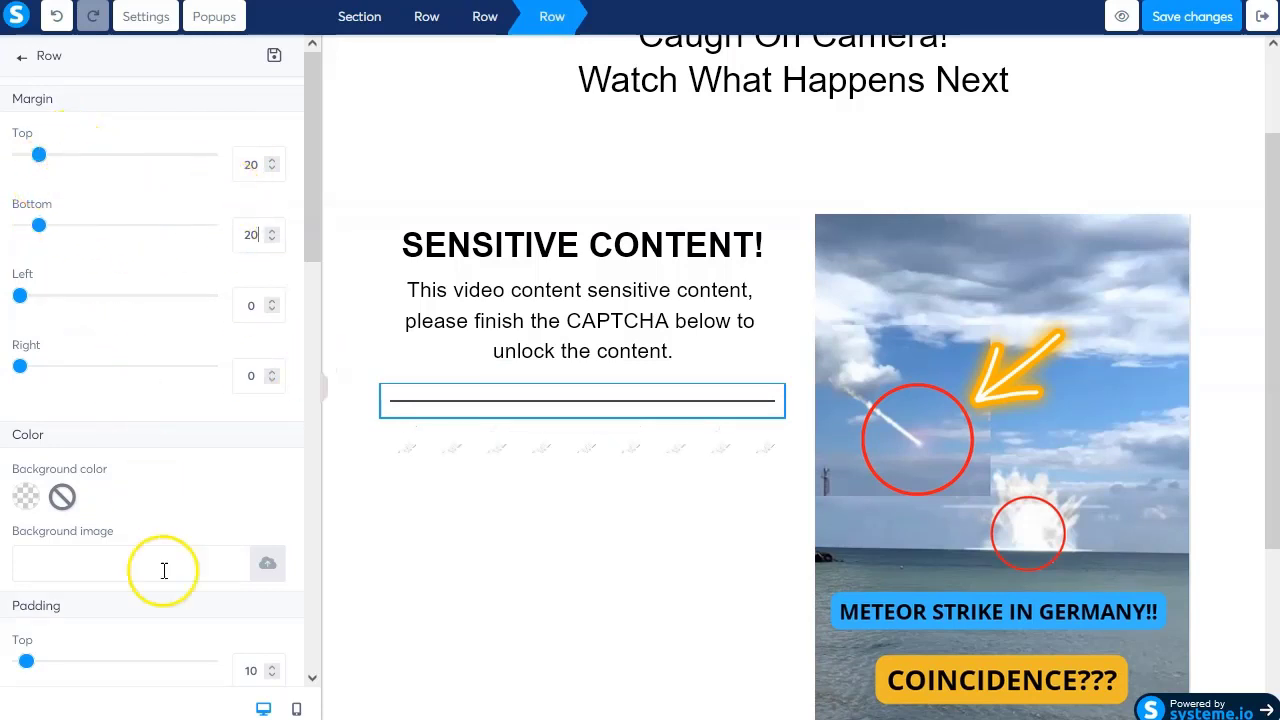
- Wrap the captcha locker code of the Raw HTML element in center tags and save it
left_click(585, 447)
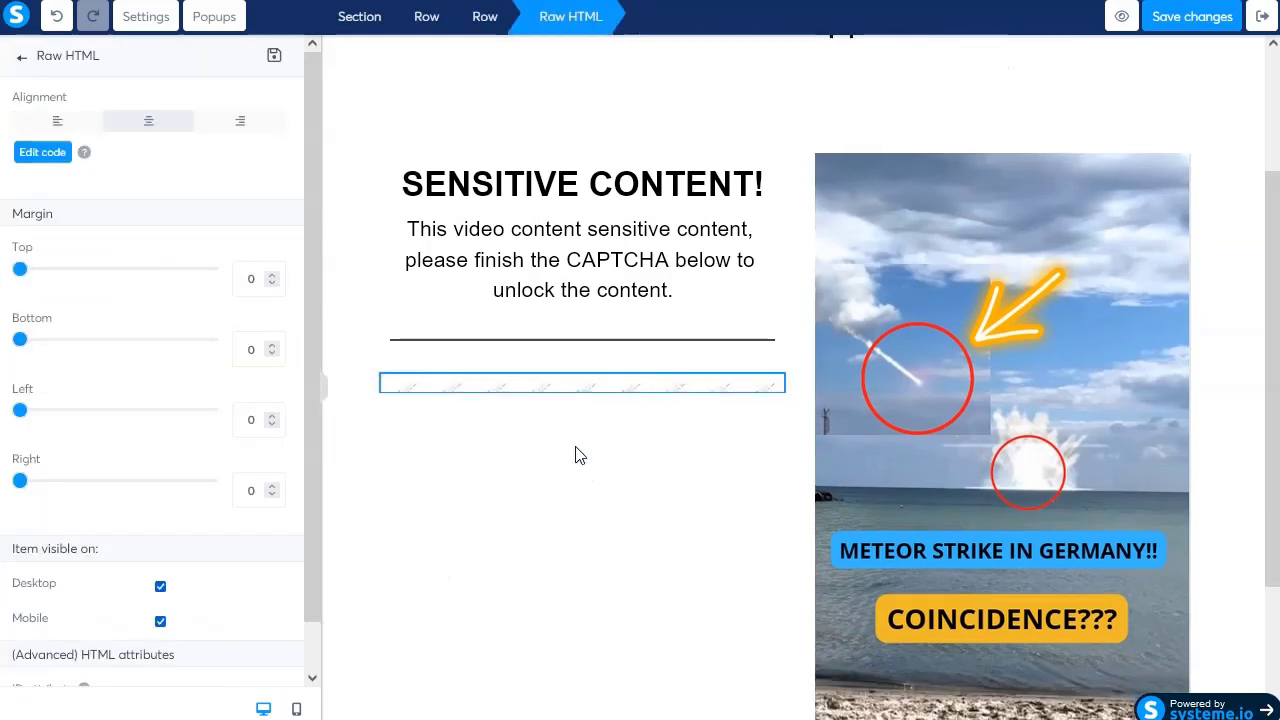
left_click(42, 152)
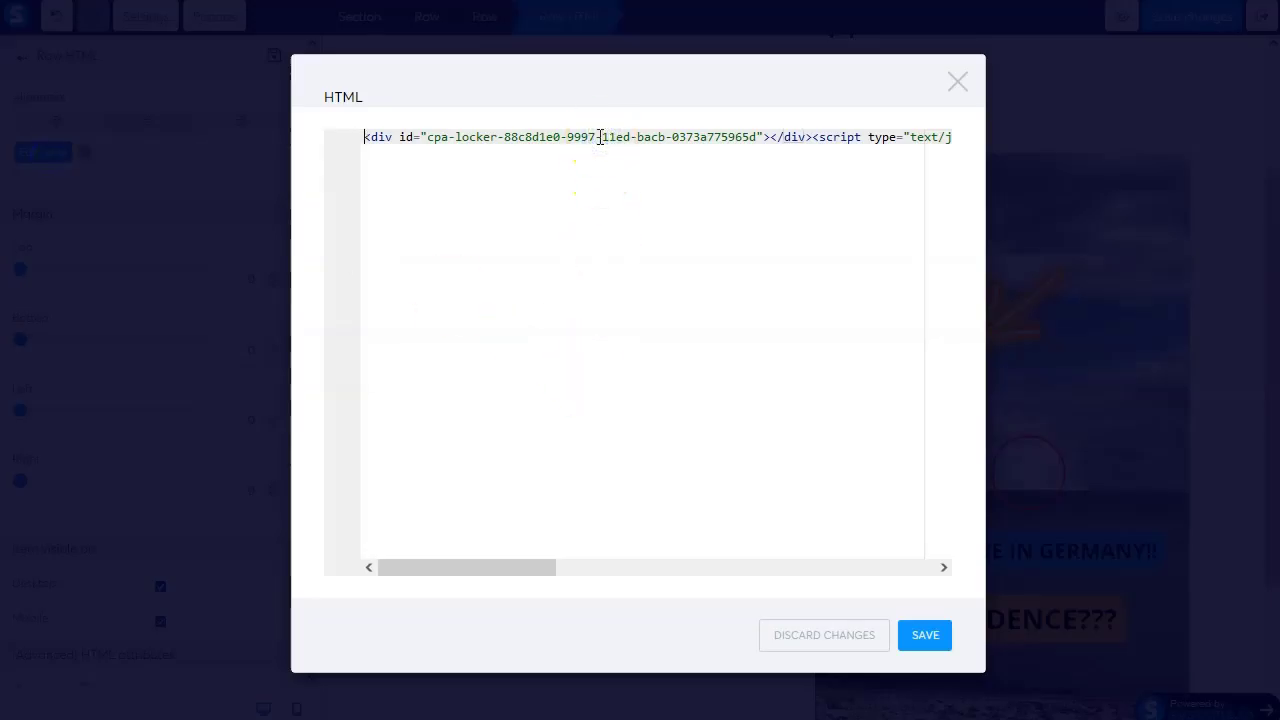
type("><")
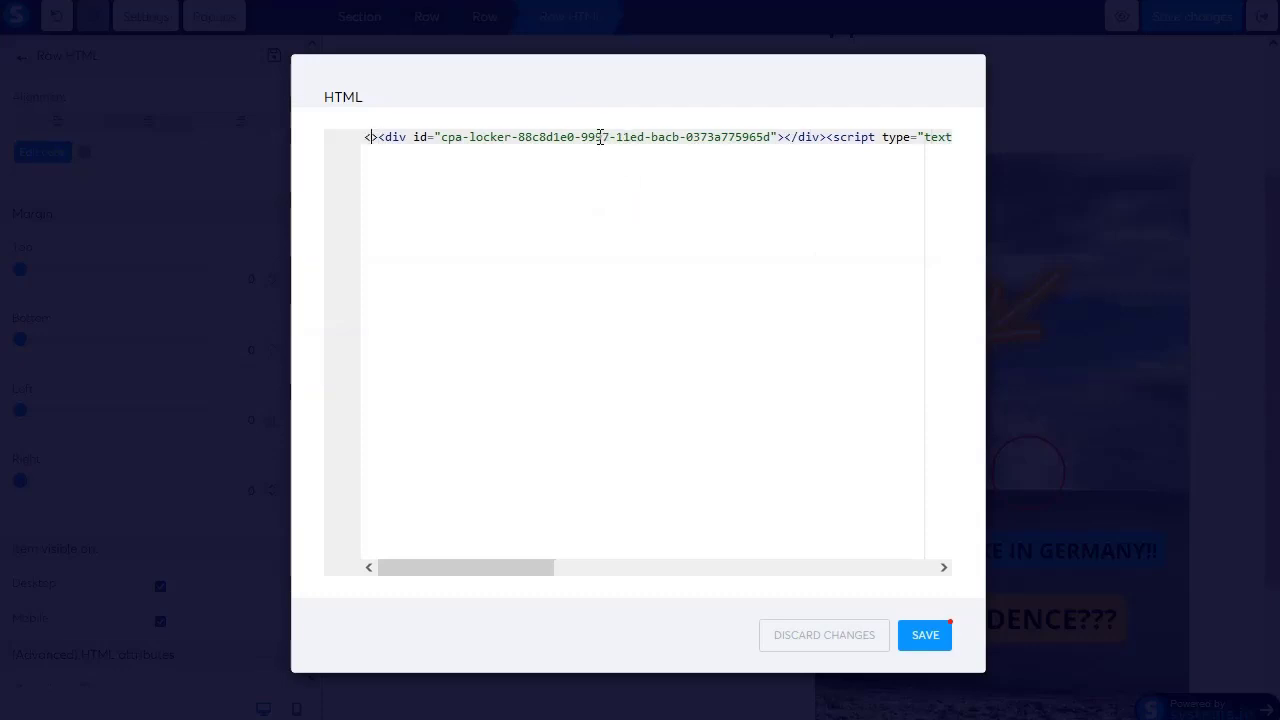
type("center")
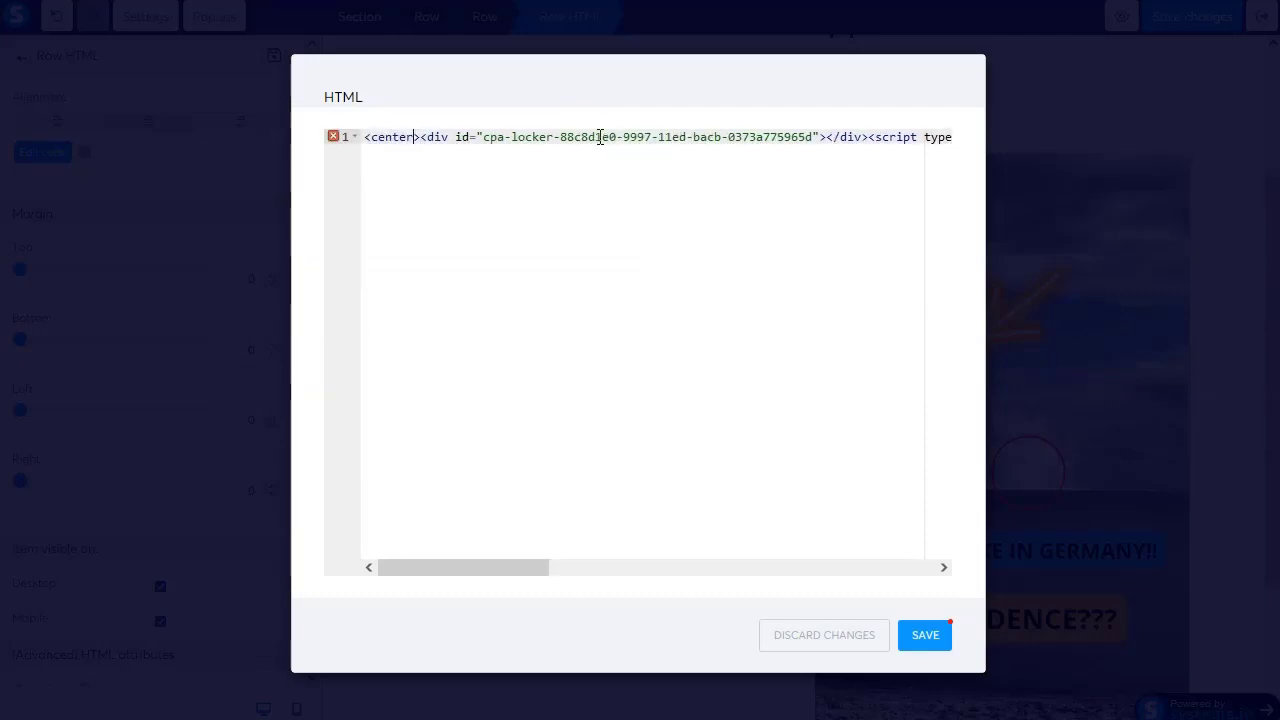
key("ctrl+c")
key("End")
key("ctrl+v")
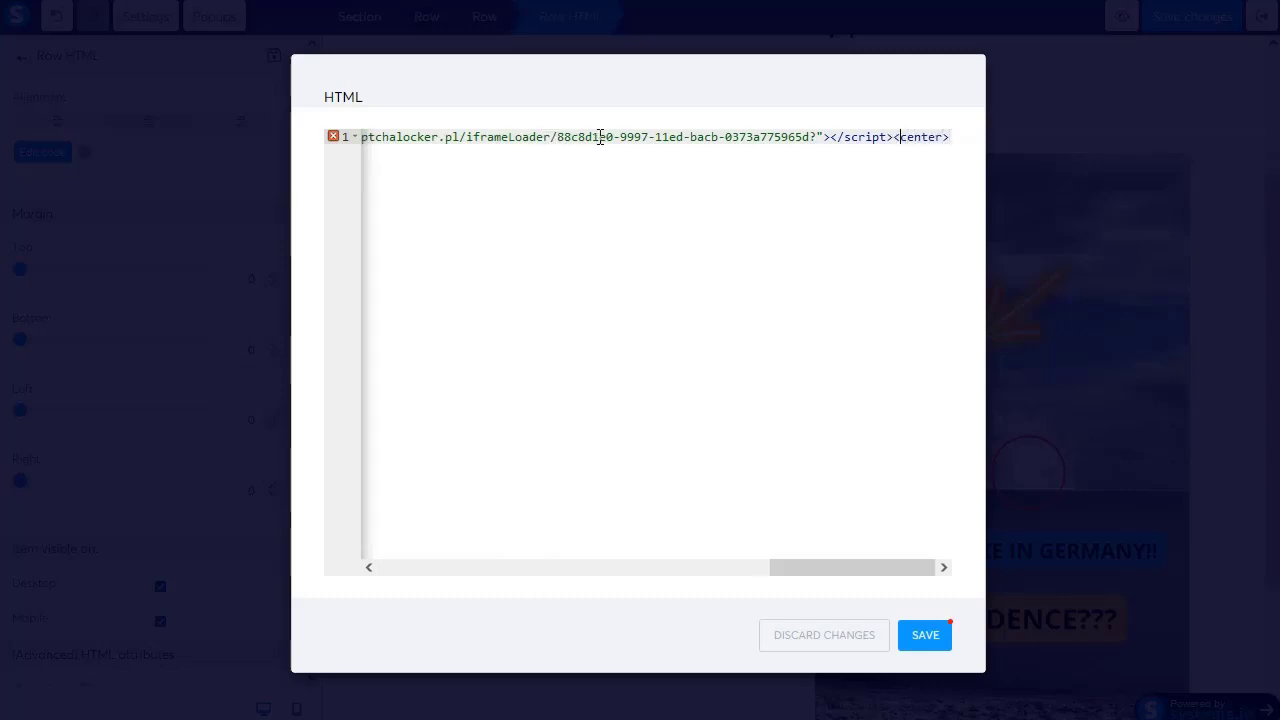
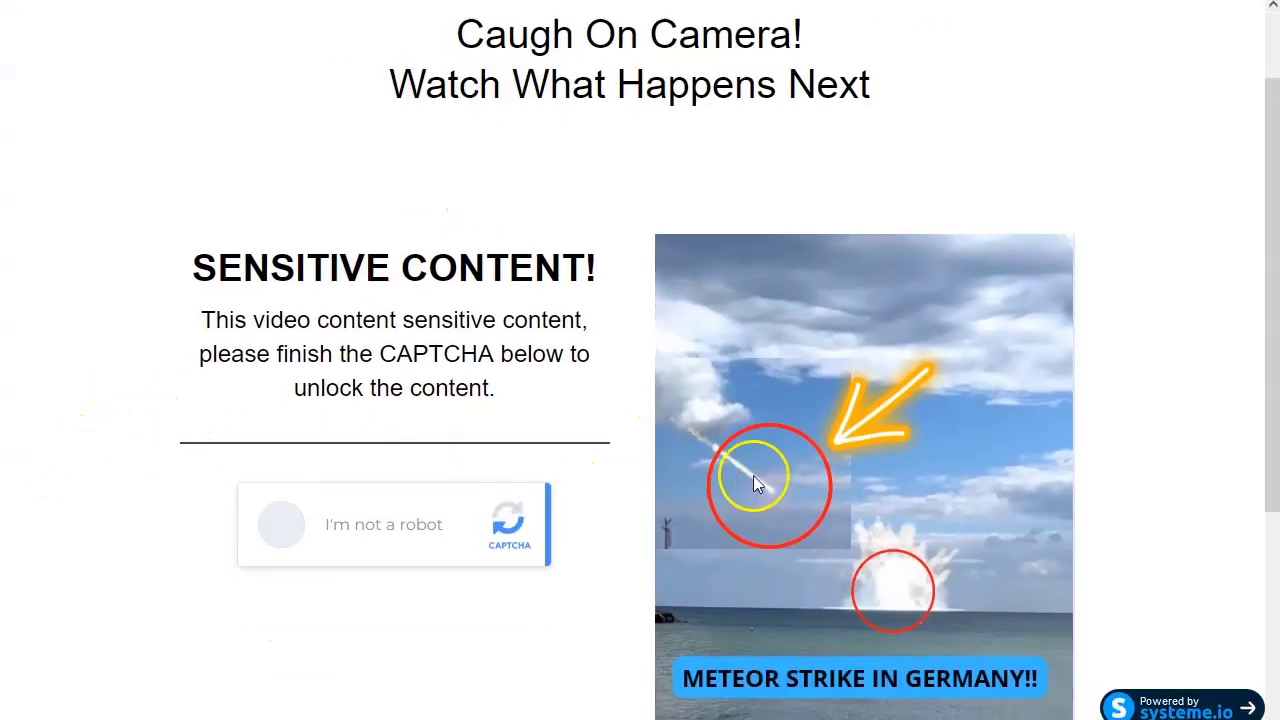
- Preview the updated page, trigger the centered captcha below the horizontal line and review the offer list
scroll(160, 480, "down", 2)
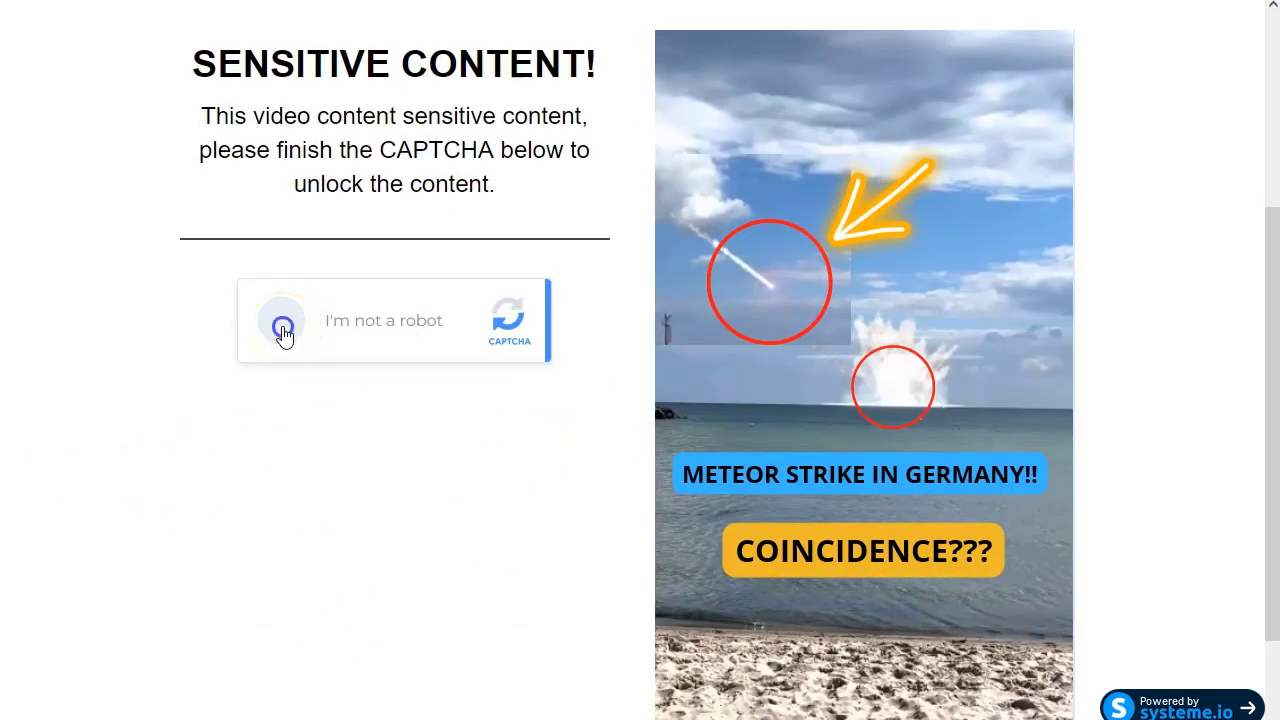
scroll(331, 474, "down", 2)
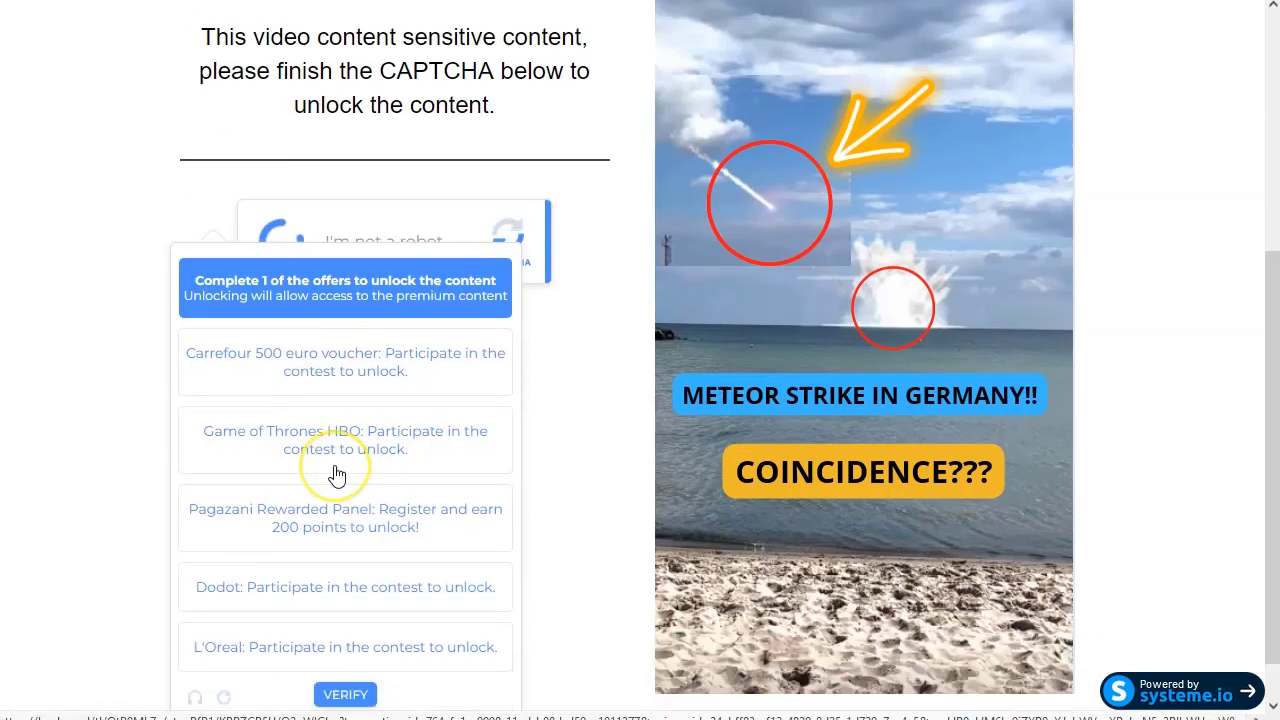
scroll(451, 471, "up", 2)
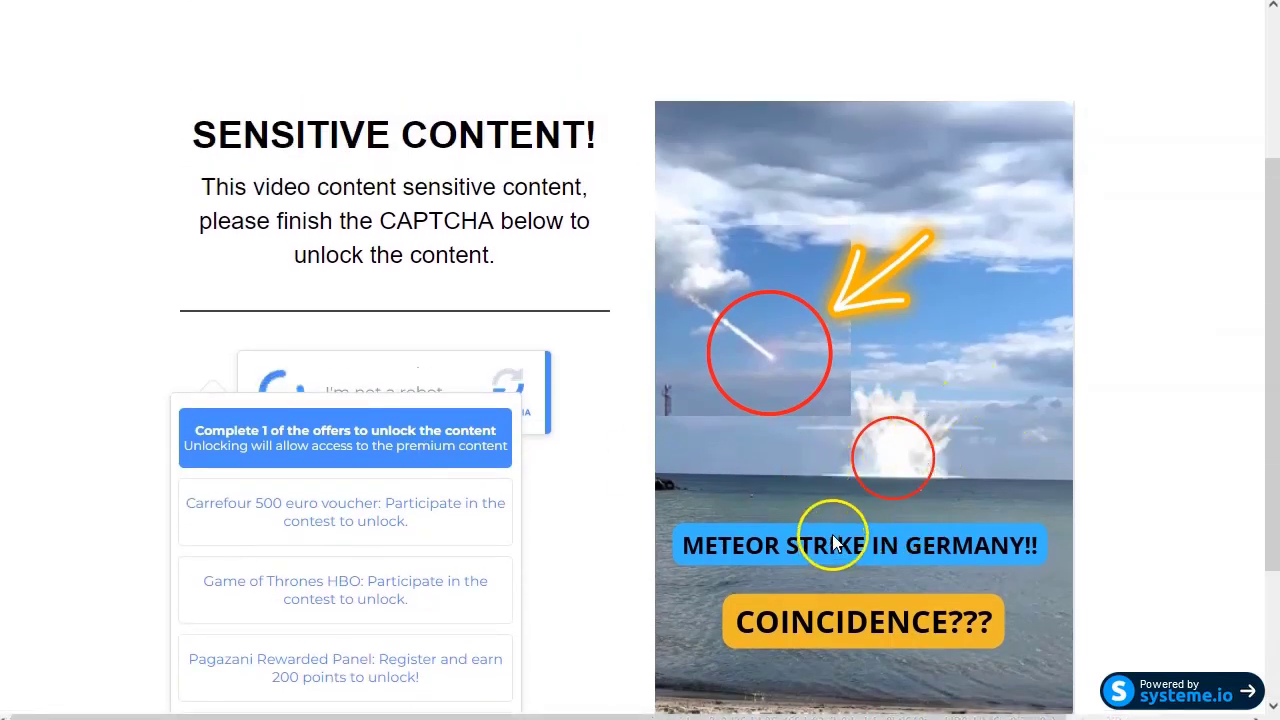